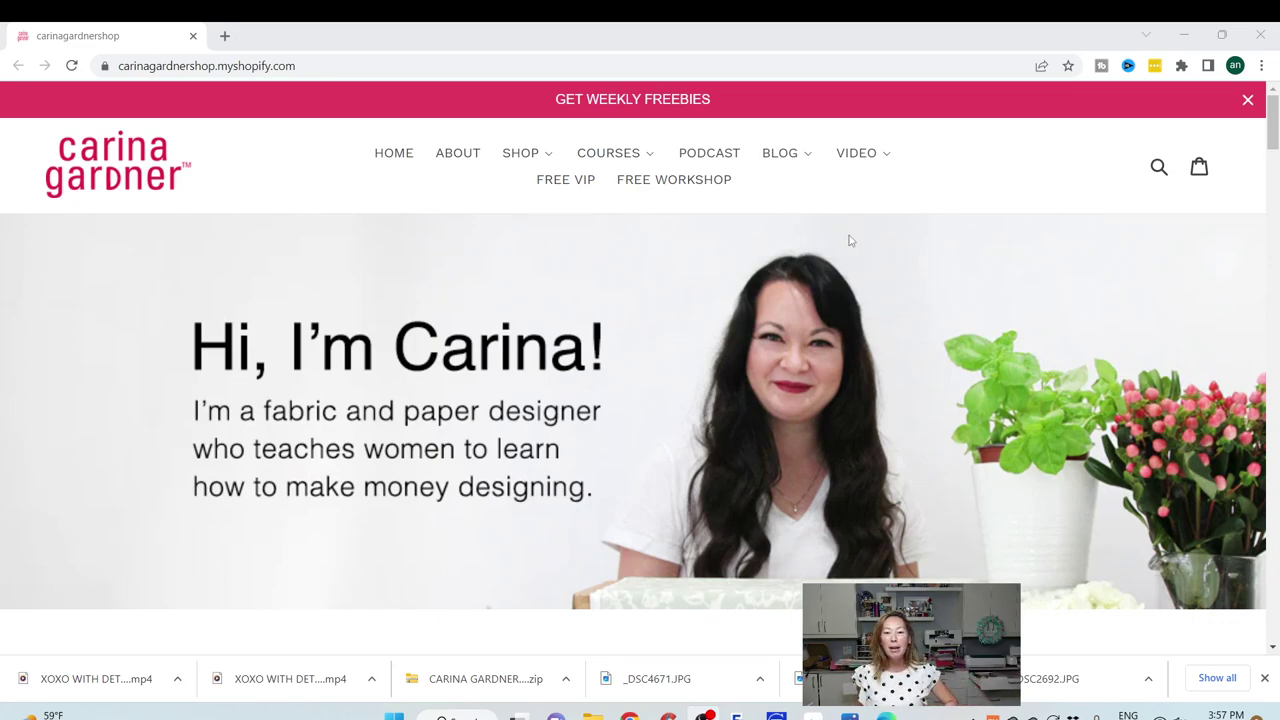
From the Ultimate Paper Projects collection, open The Ultimate Paper Gingerbread House ($24.99) product page
mouse_move(531, 157)
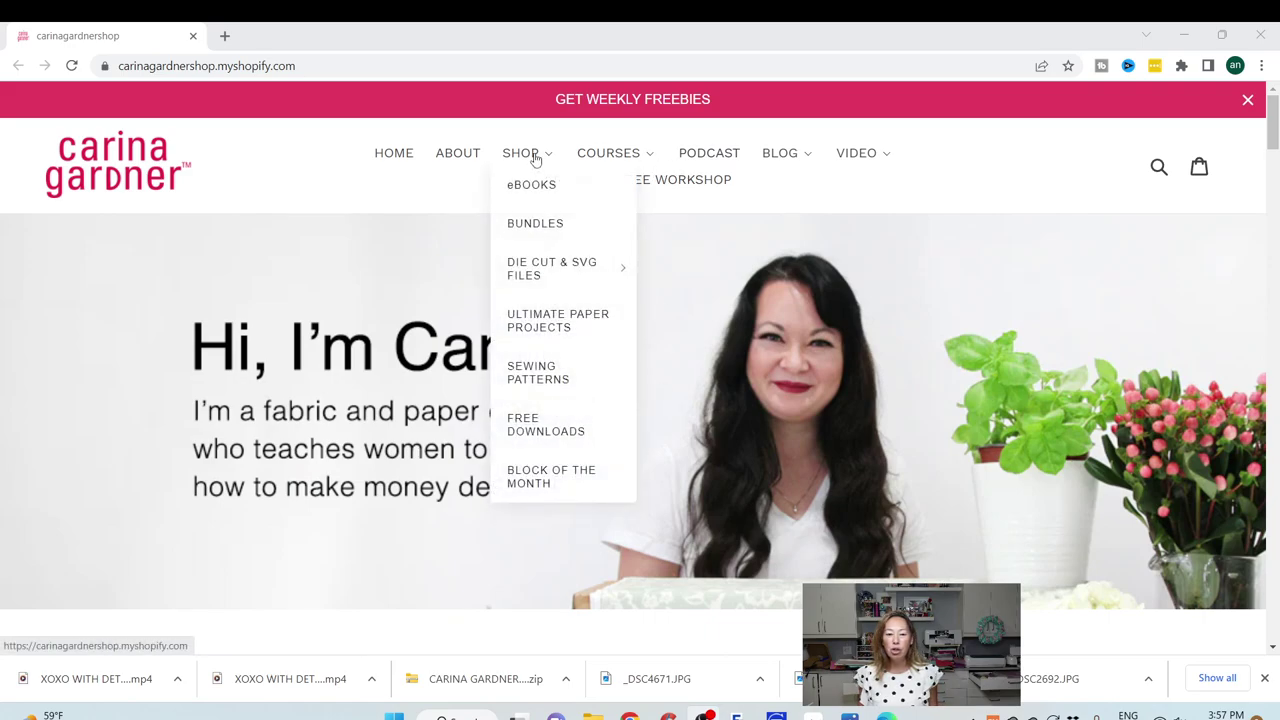
left_click(545, 321)
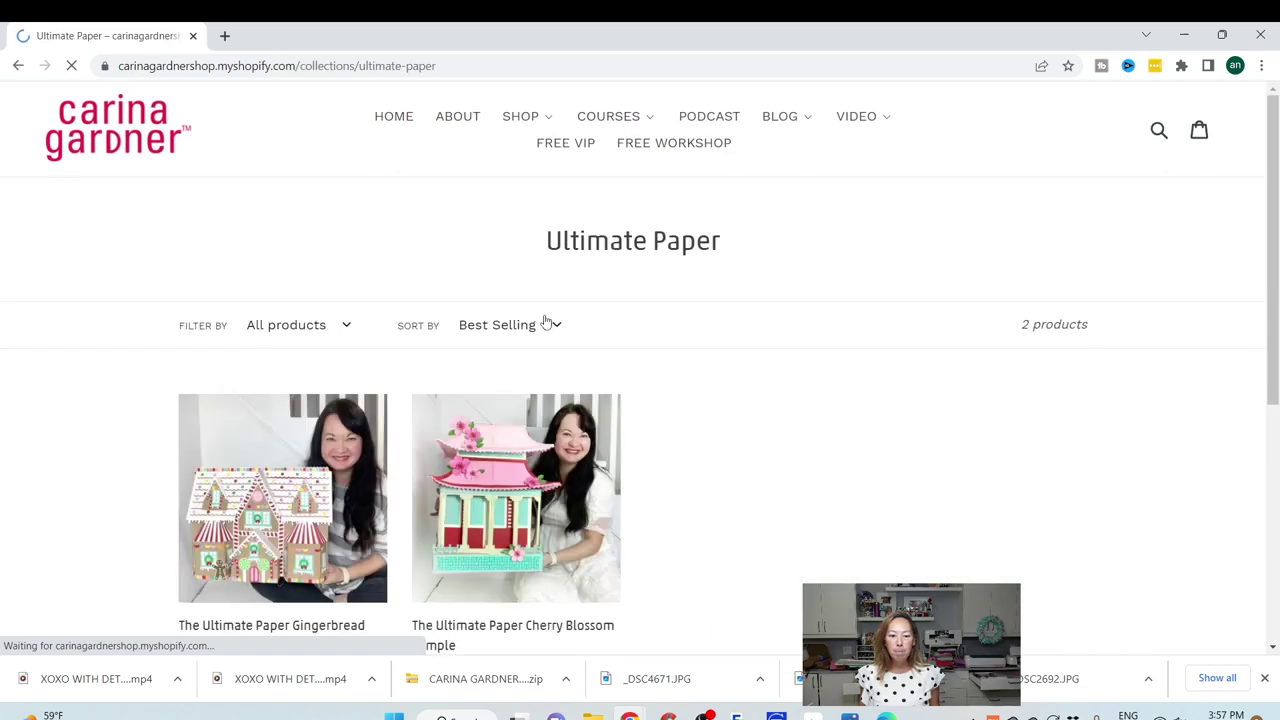
scroll(548, 330, "down", 2)
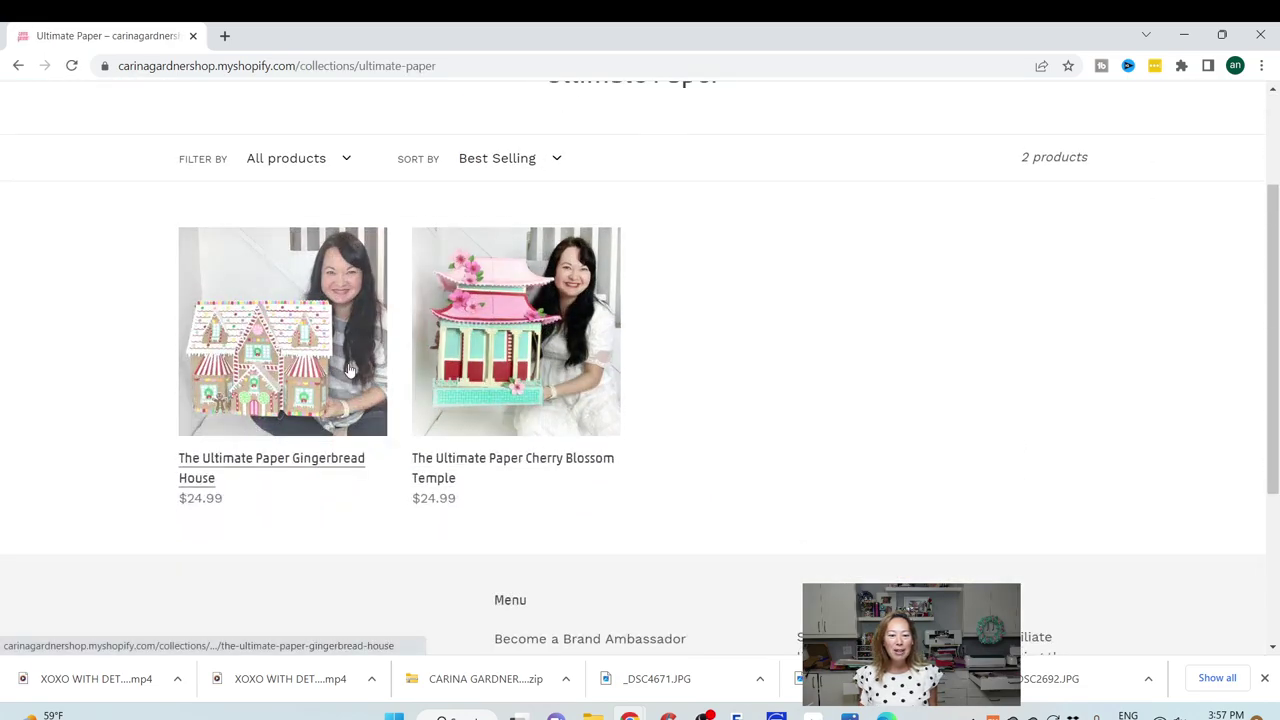
left_click(267, 385)
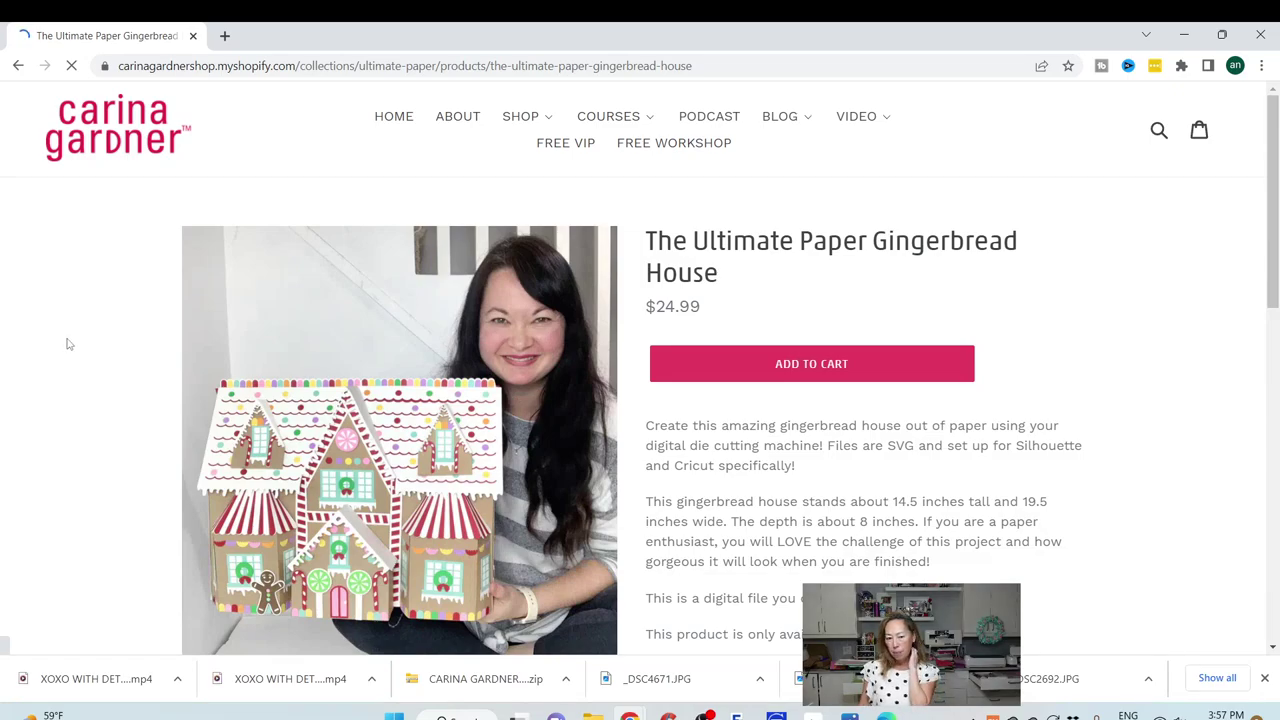
scroll(63, 341, "down", 1)
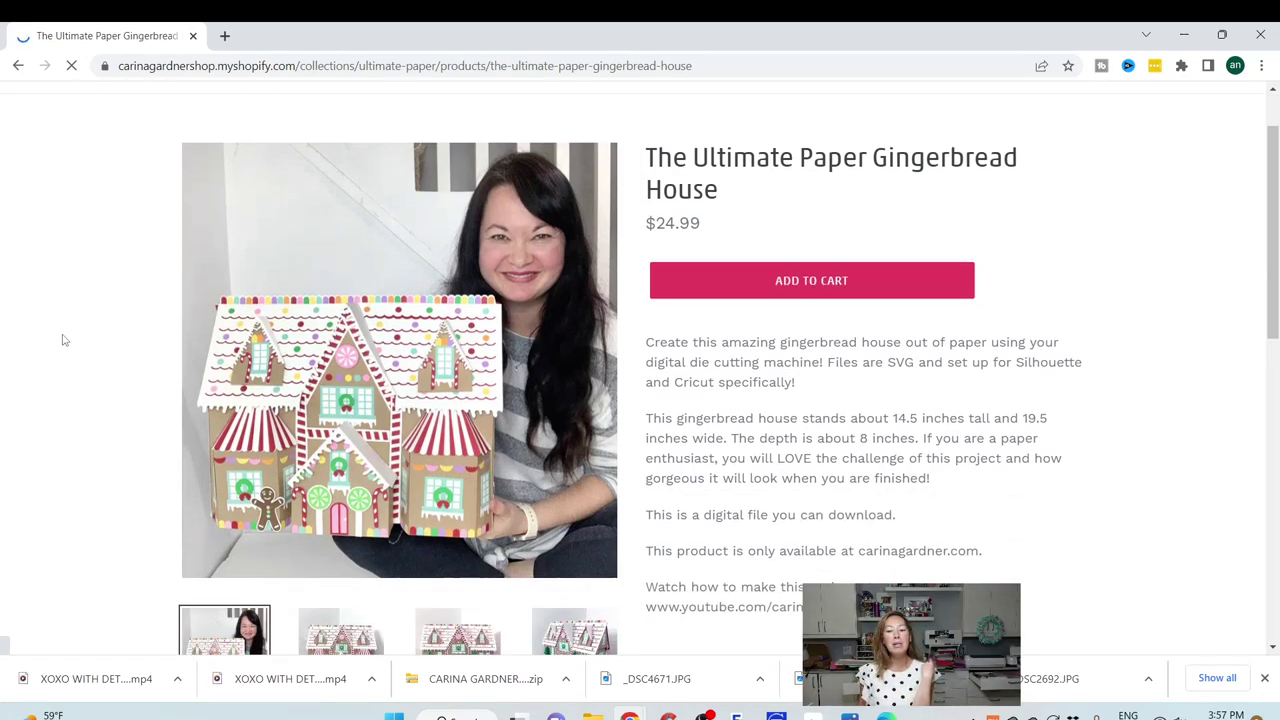
scroll(63, 341, "down", 1)
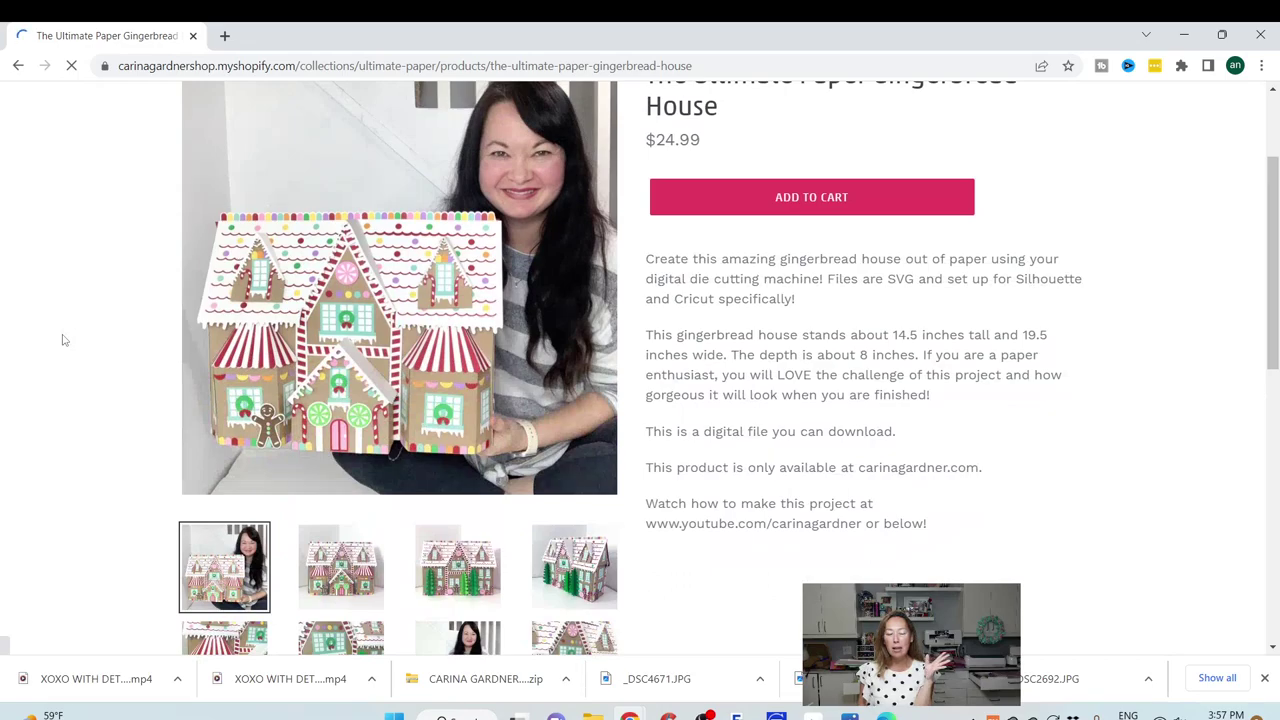
scroll(63, 341, "up", 1)
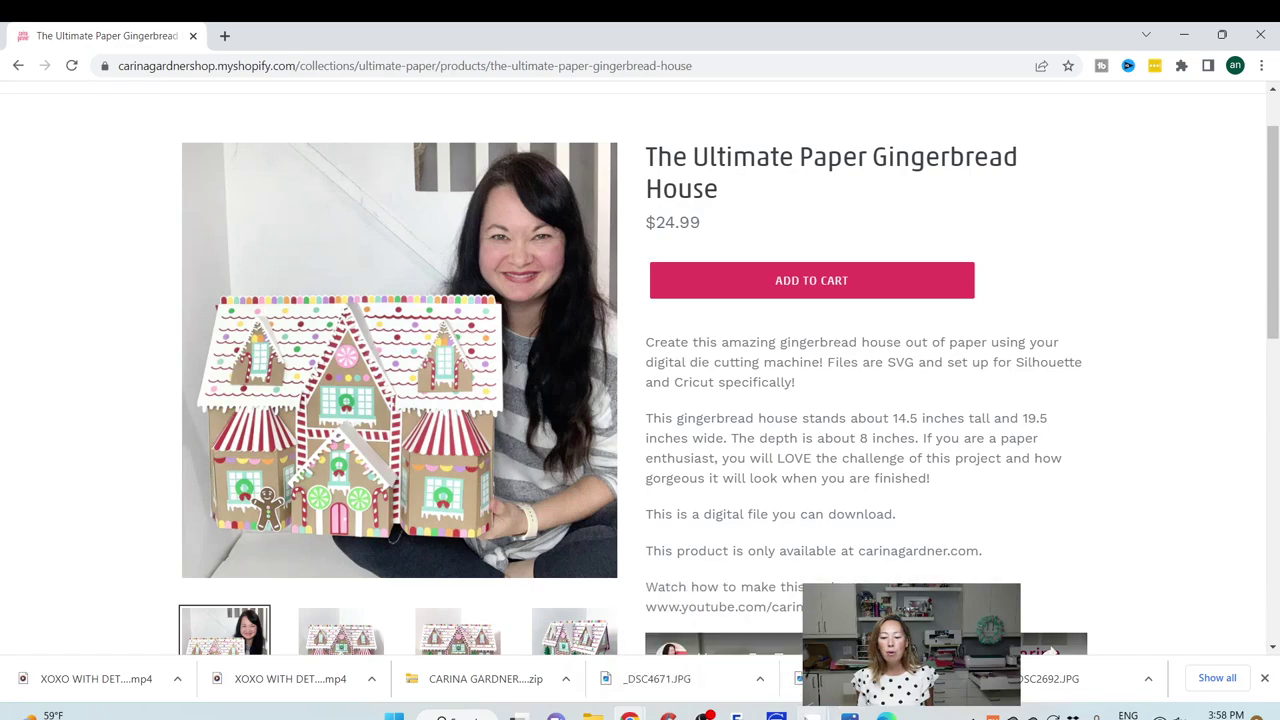
Place the recently uploaded Carinagardner ultimate gingerbread file onto a new Design Space canvas
left_click(776, 716)
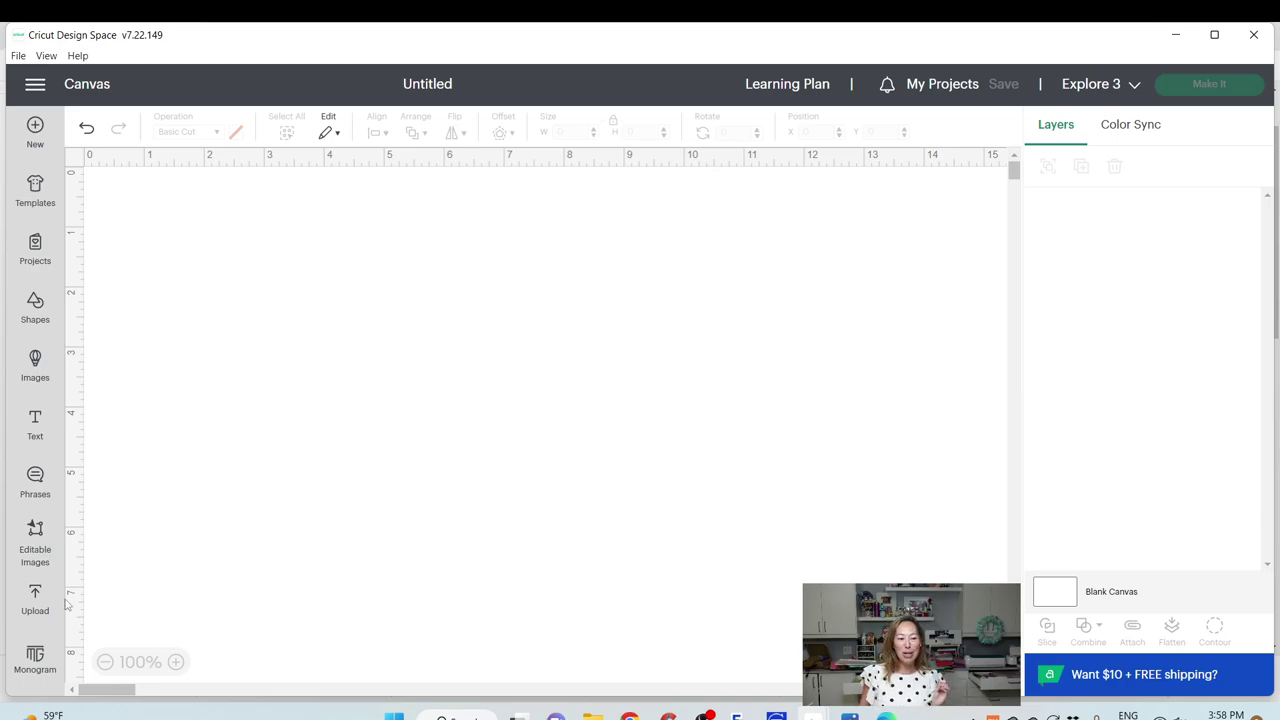
left_click(35, 600)
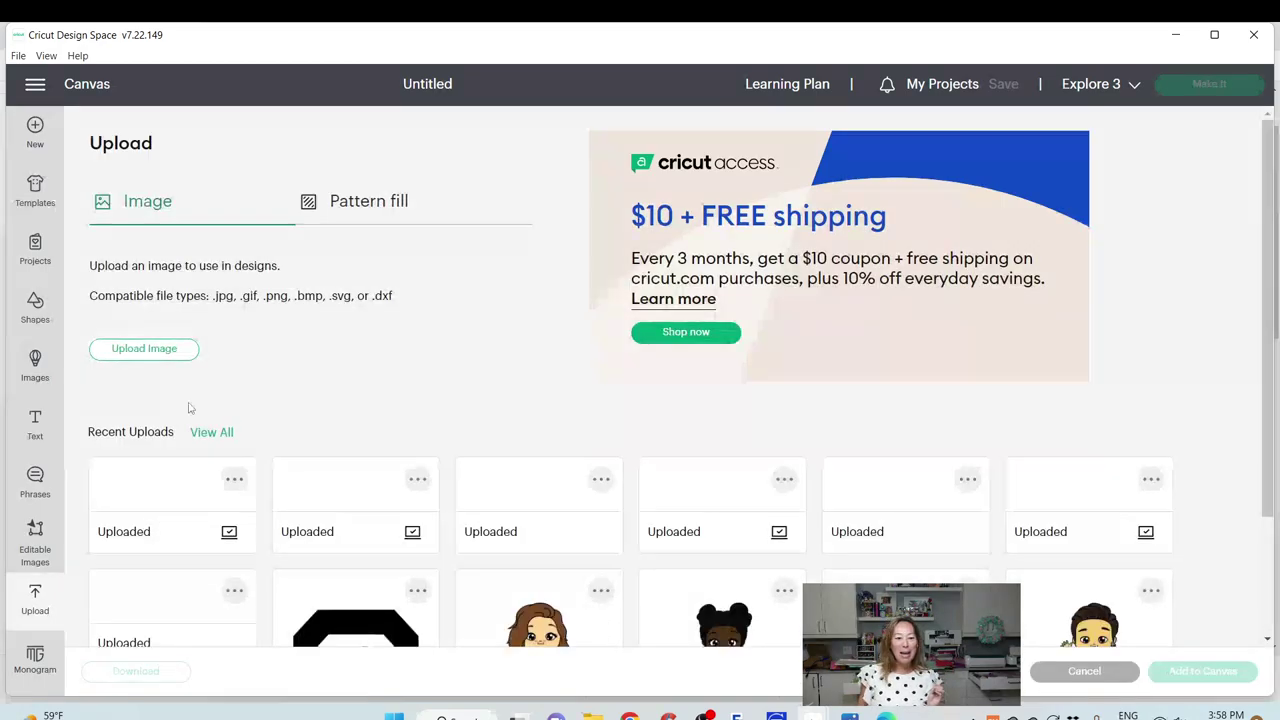
left_click(195, 537)
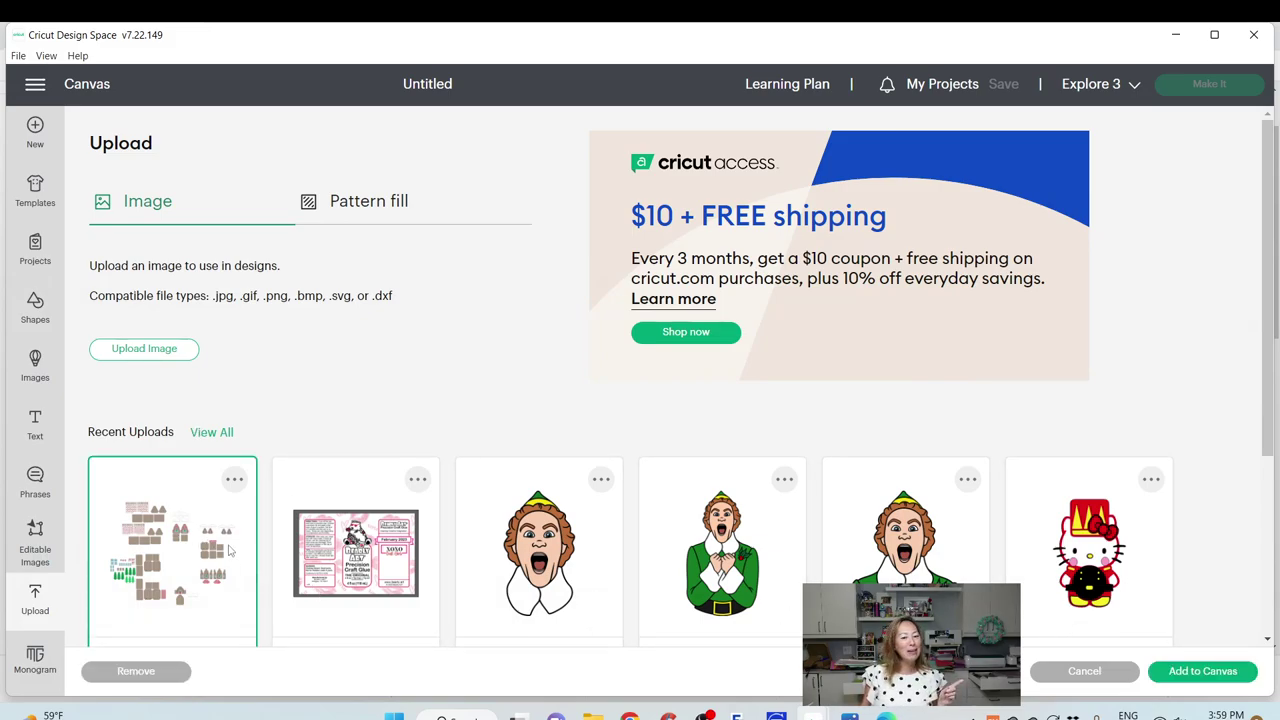
left_click(1200, 671)
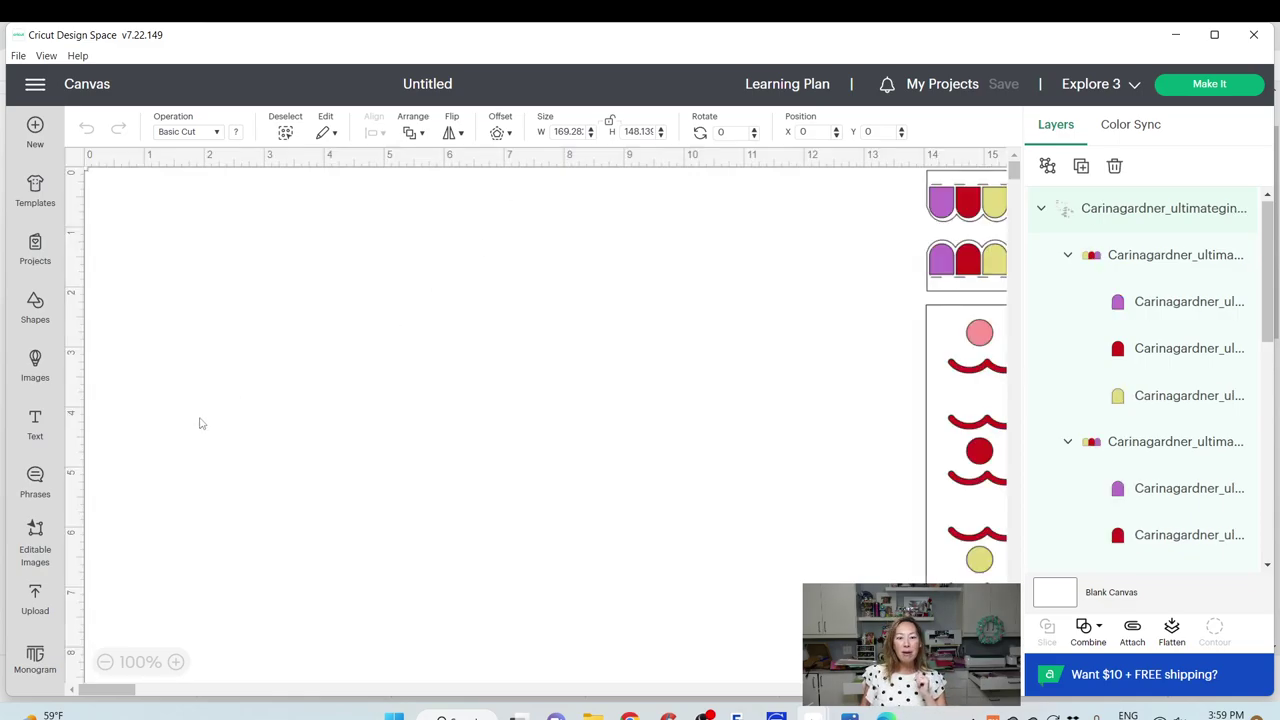
Zoom out to 25% to review all the gingerbread pieces, then send the project to Make It
left_click(106, 662)
left_click(106, 662)
left_click(106, 662)
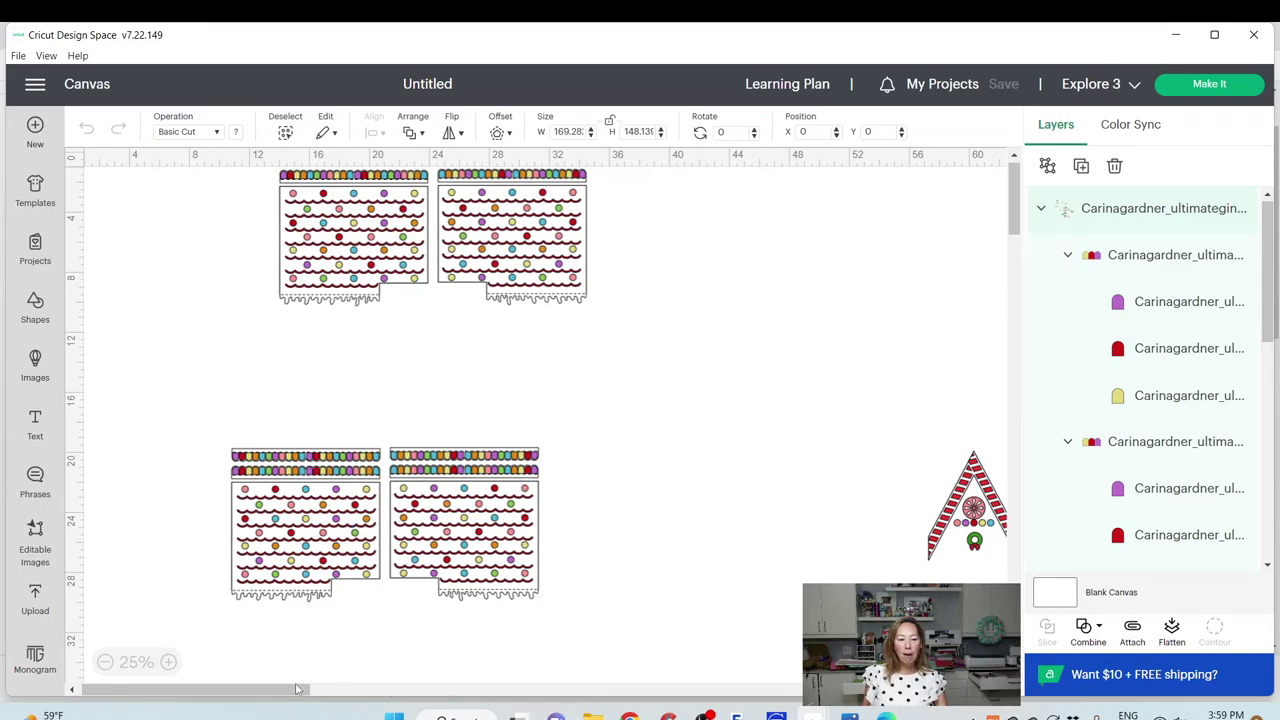
mouse_move(299, 689)
left_mouse_down()
mouse_move(515, 690)
mouse_move(298, 691)
left_mouse_up()
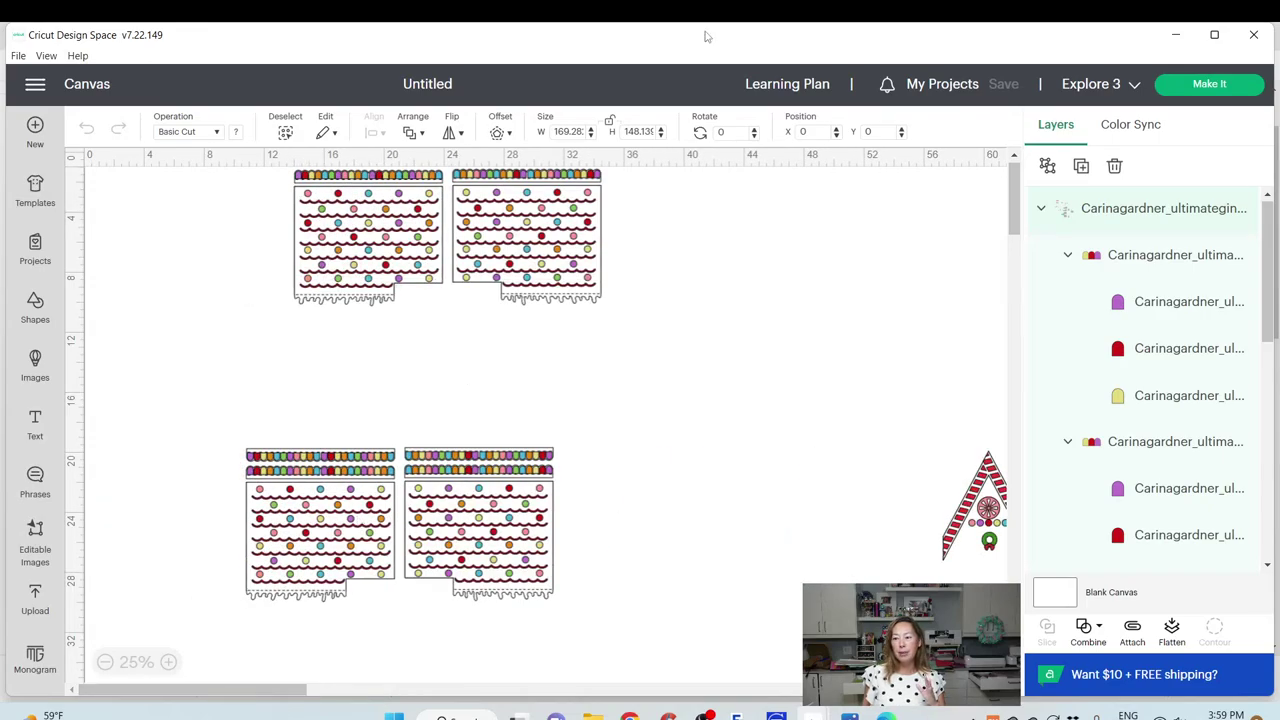
left_click(1208, 86)
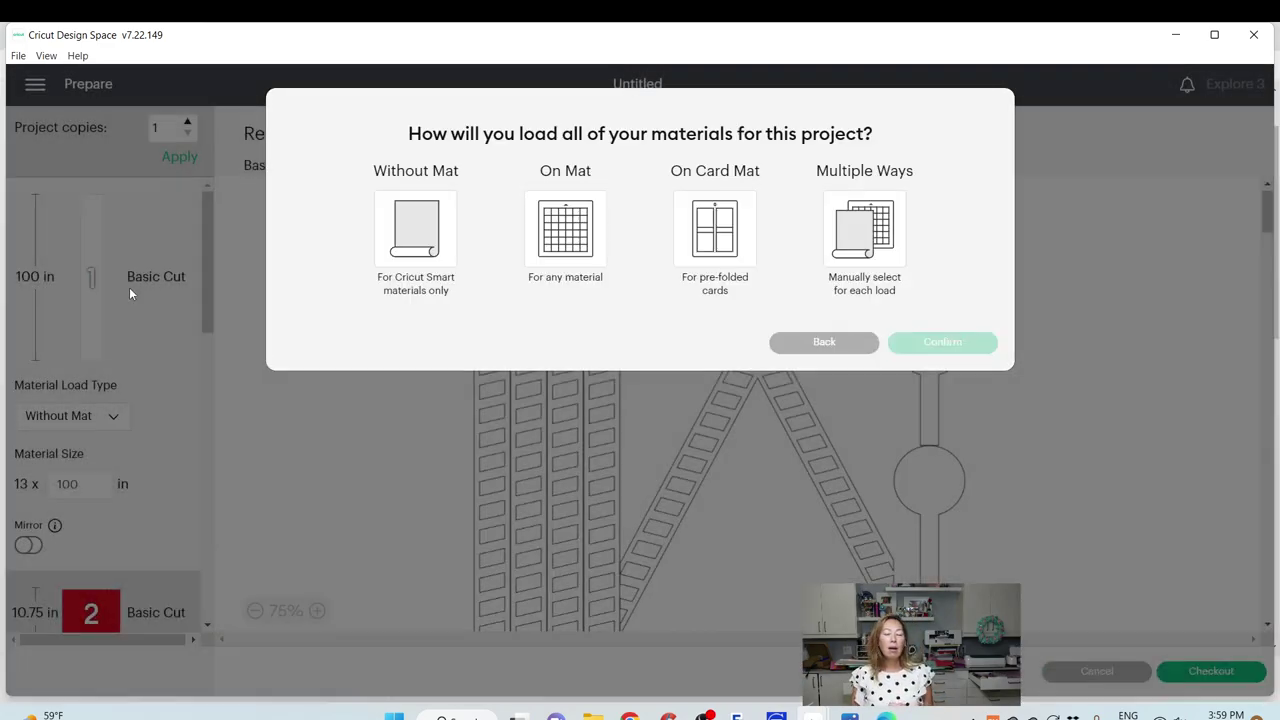
Load materials On Mat with 12 in x 24 in mats, laying the project out on 38 mats
left_click(538, 240)
left_click(702, 360)
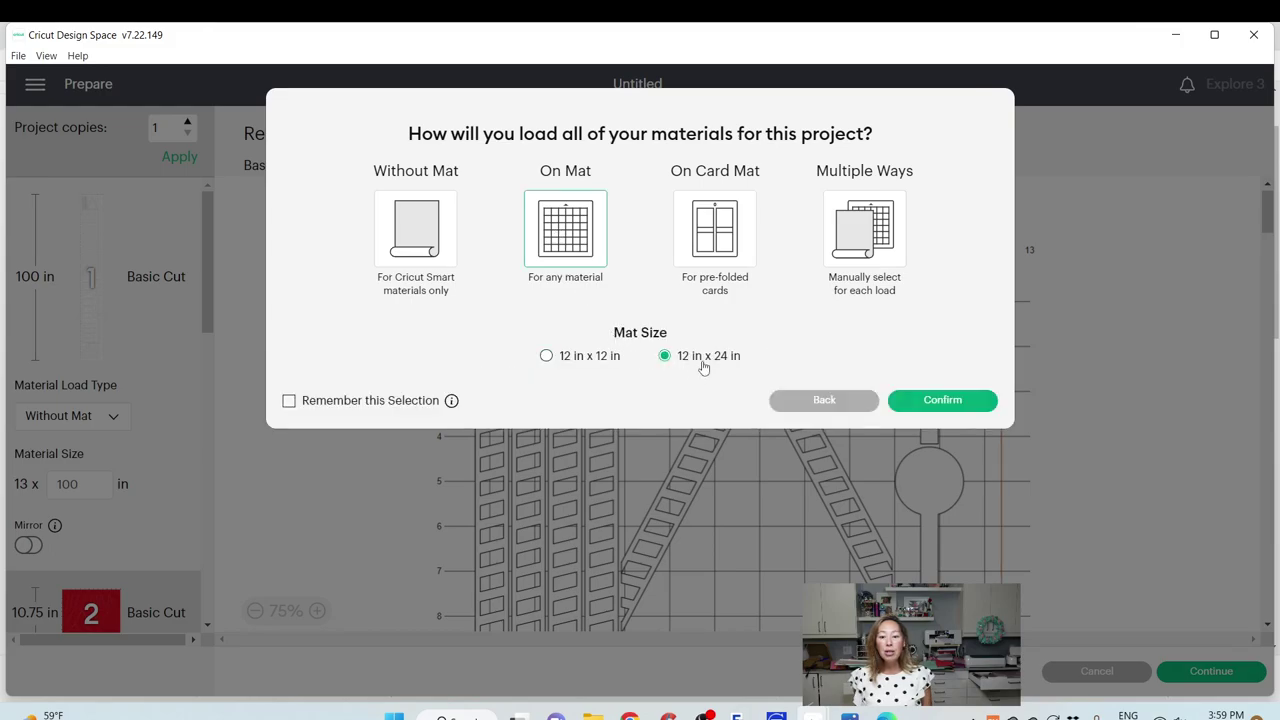
left_click(933, 402)
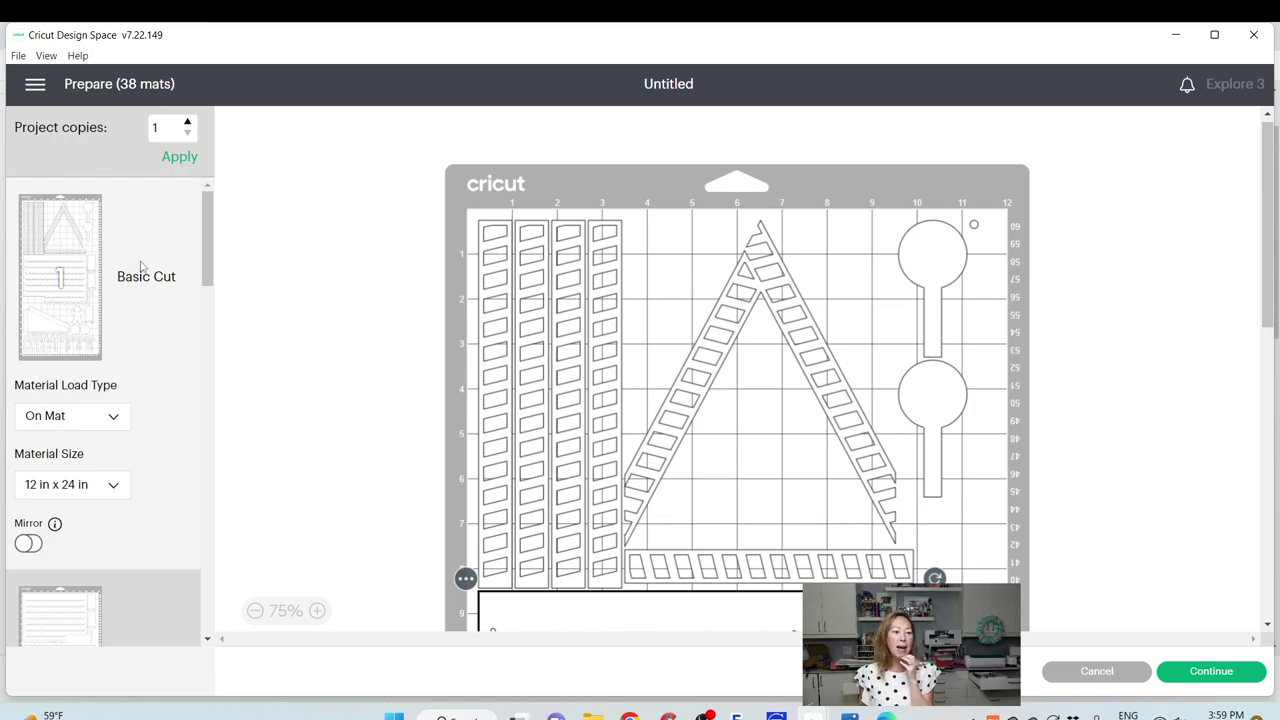
Scroll through the prepared mat previews and mat list down to mat 13
scroll(143, 268, "down", 3)
scroll(700, 527, "down", 3)
scroll(700, 525, "down", 3)
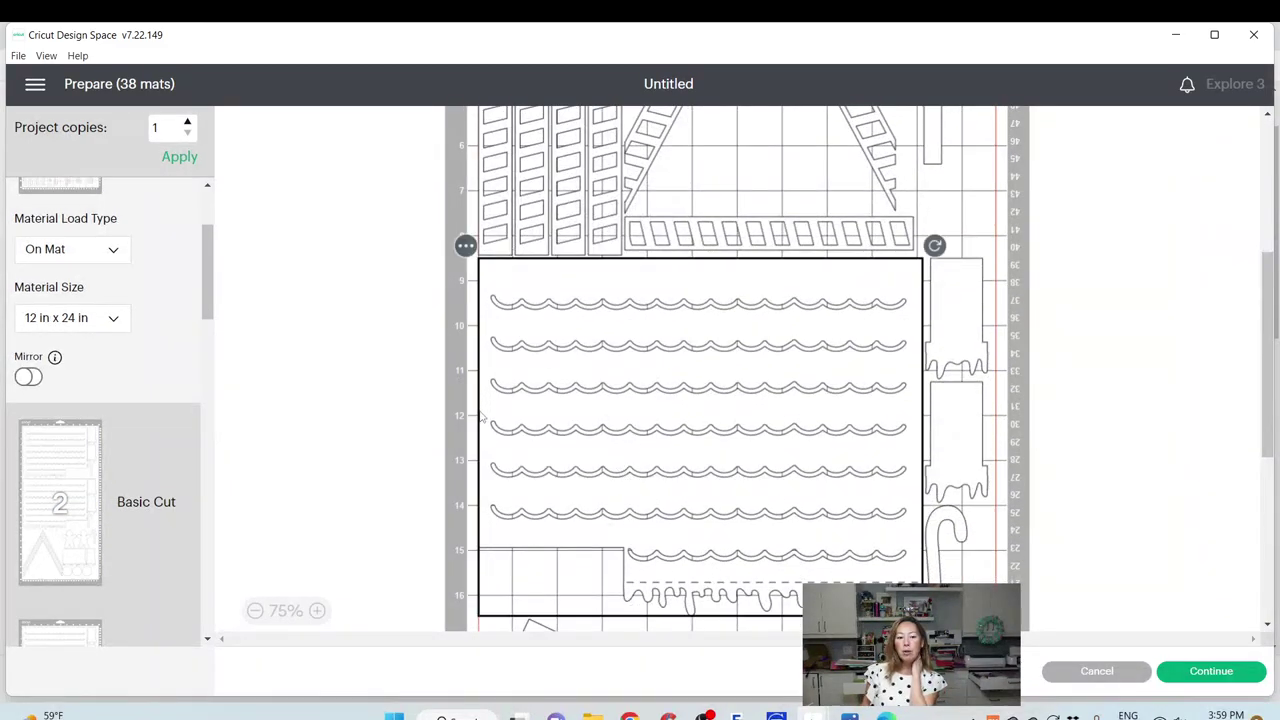
scroll(720, 380, "up", 1)
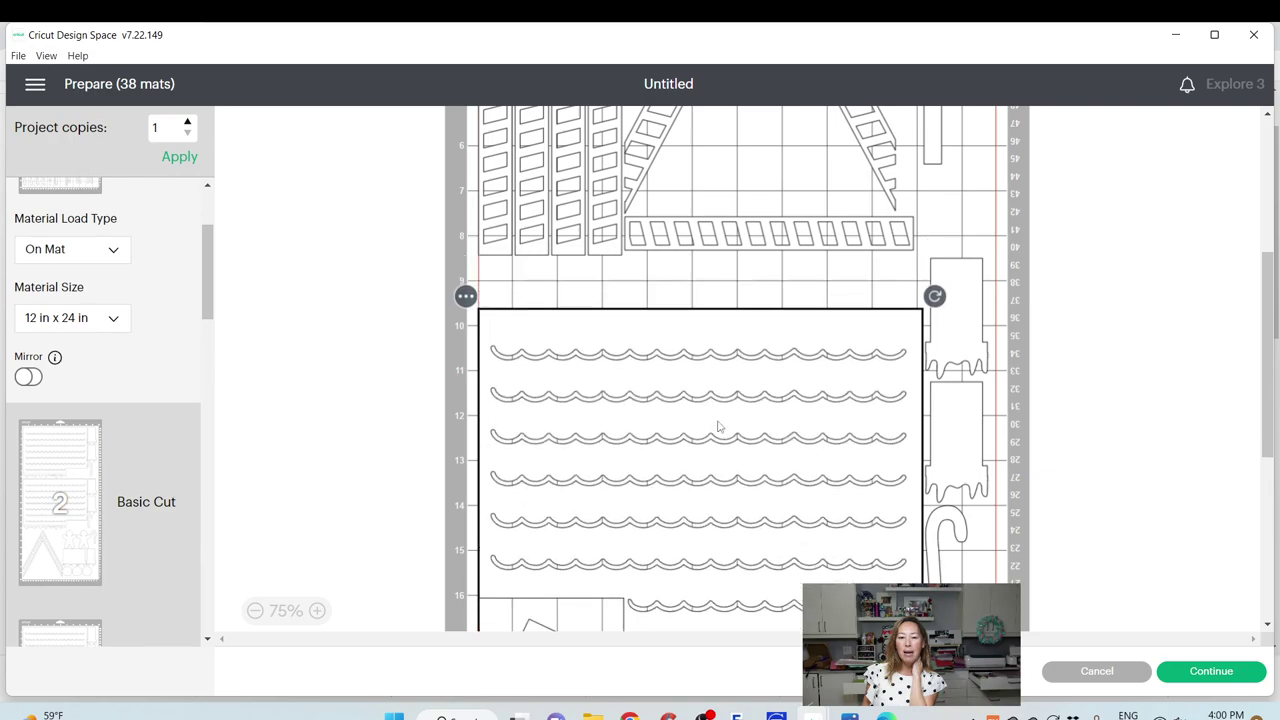
scroll(707, 388, "down", 1)
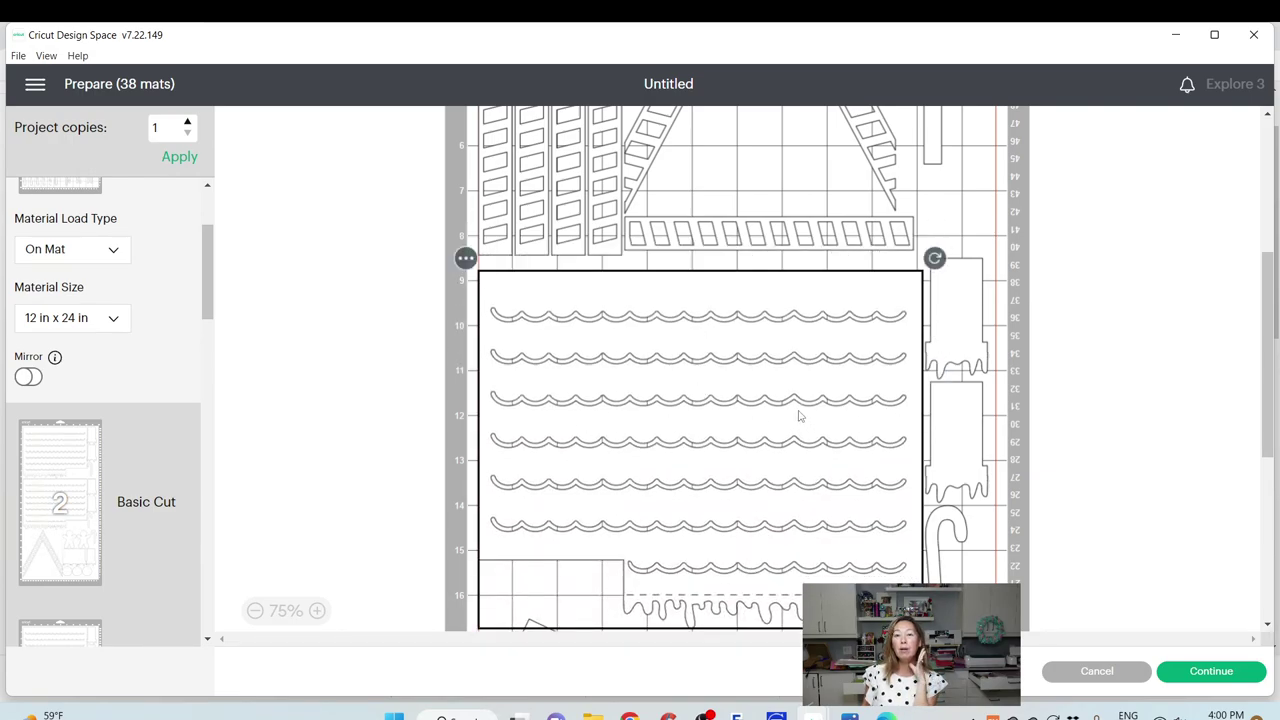
scroll(790, 402, "down", 1)
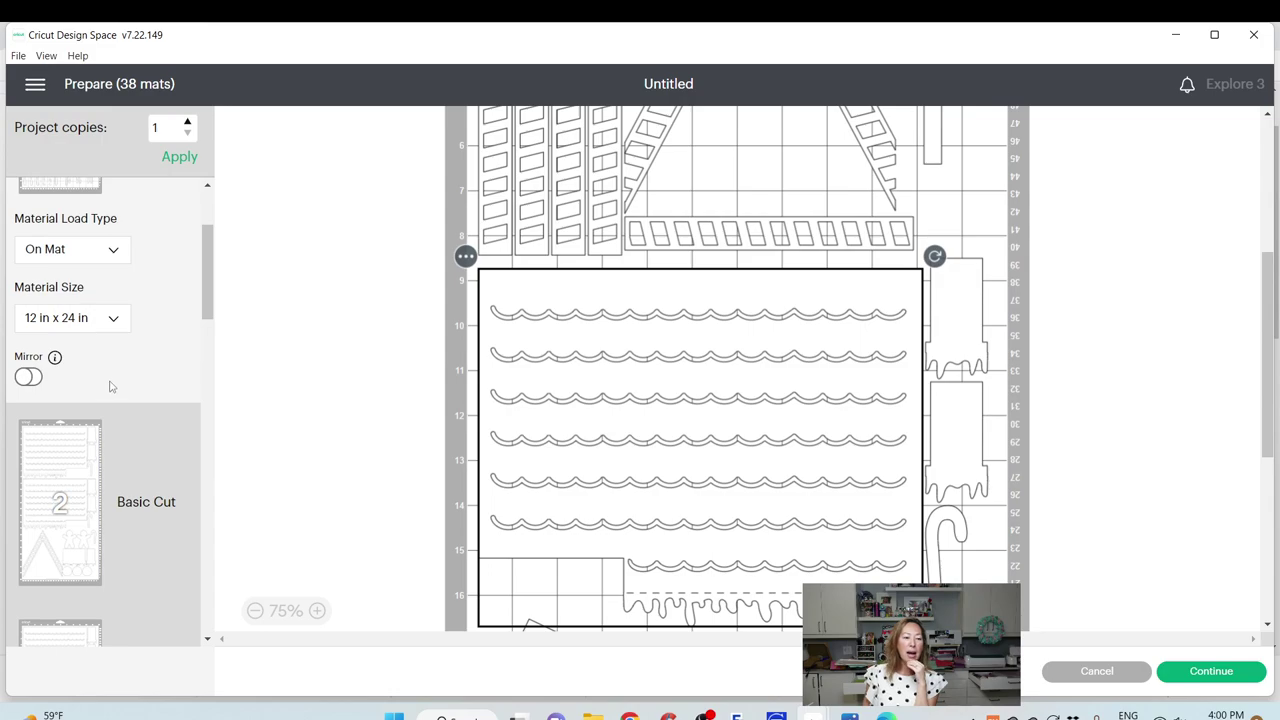
scroll(721, 372, "down", 3)
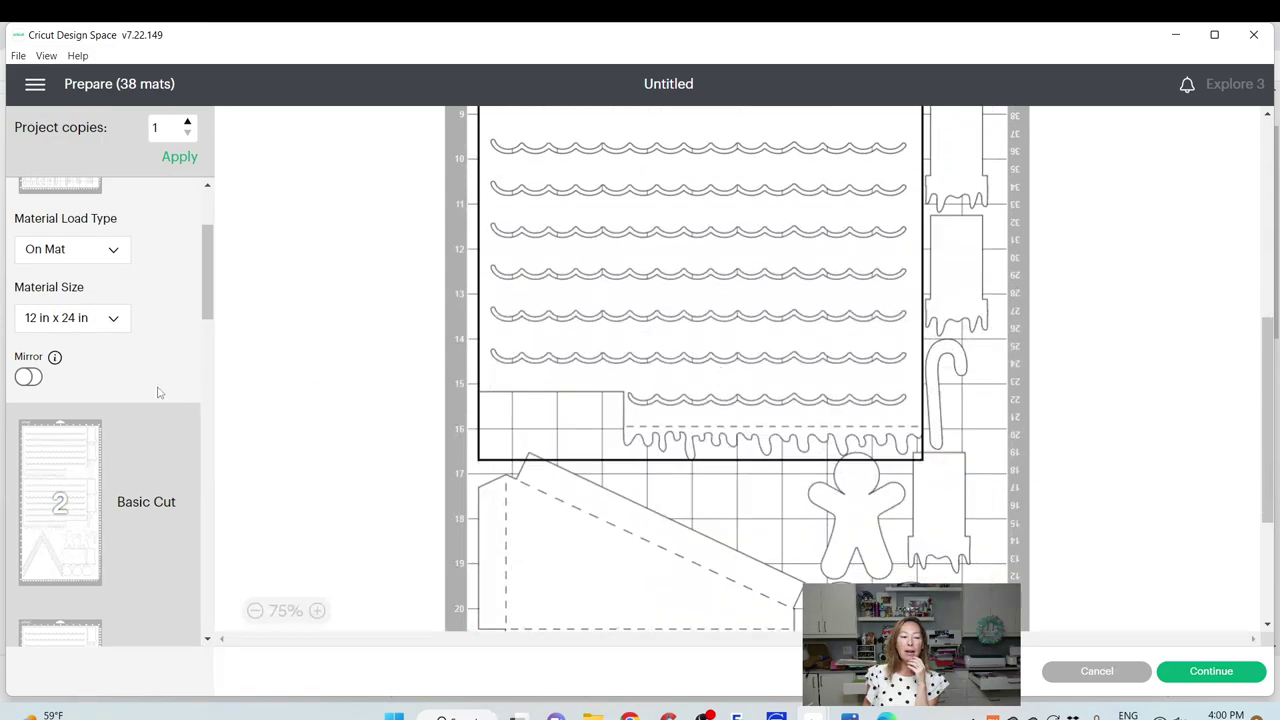
scroll(121, 390, "down", 10)
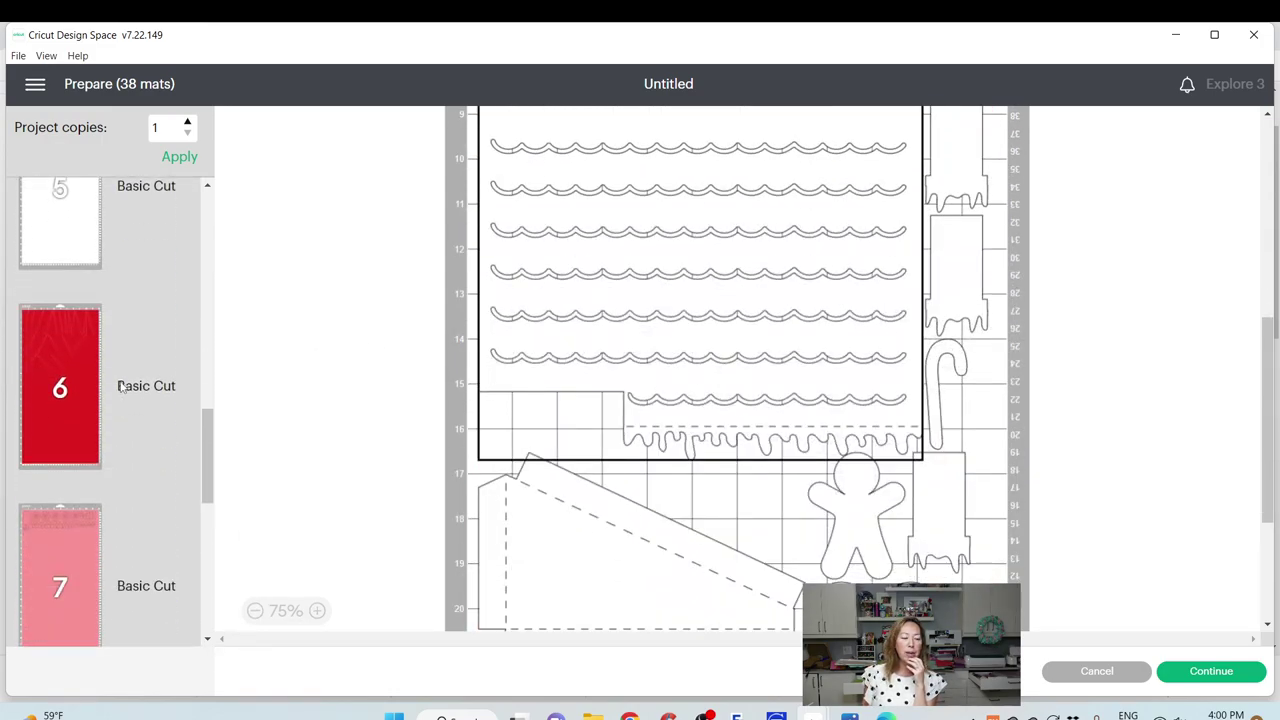
scroll(121, 390, "down", 10)
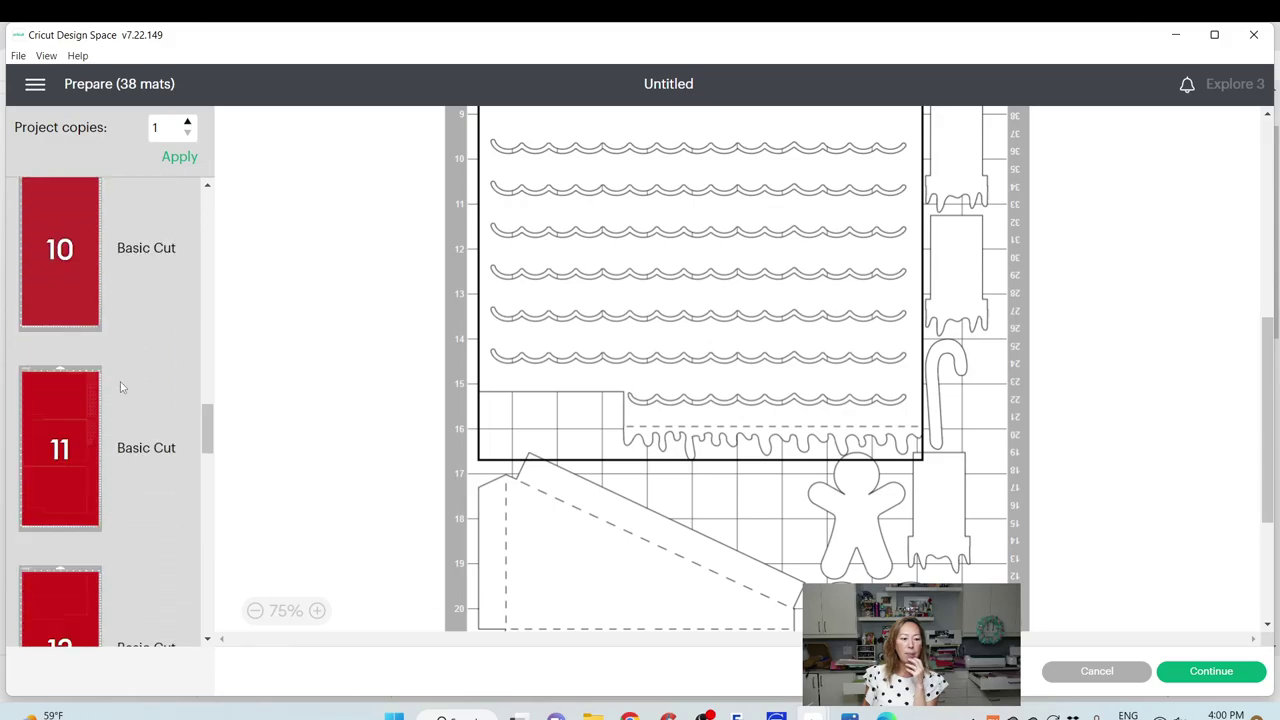
scroll(121, 387, "down", 5)
On mat 13, move the small tan piece higher and the large left and tall pieces lower
left_click(82, 325)
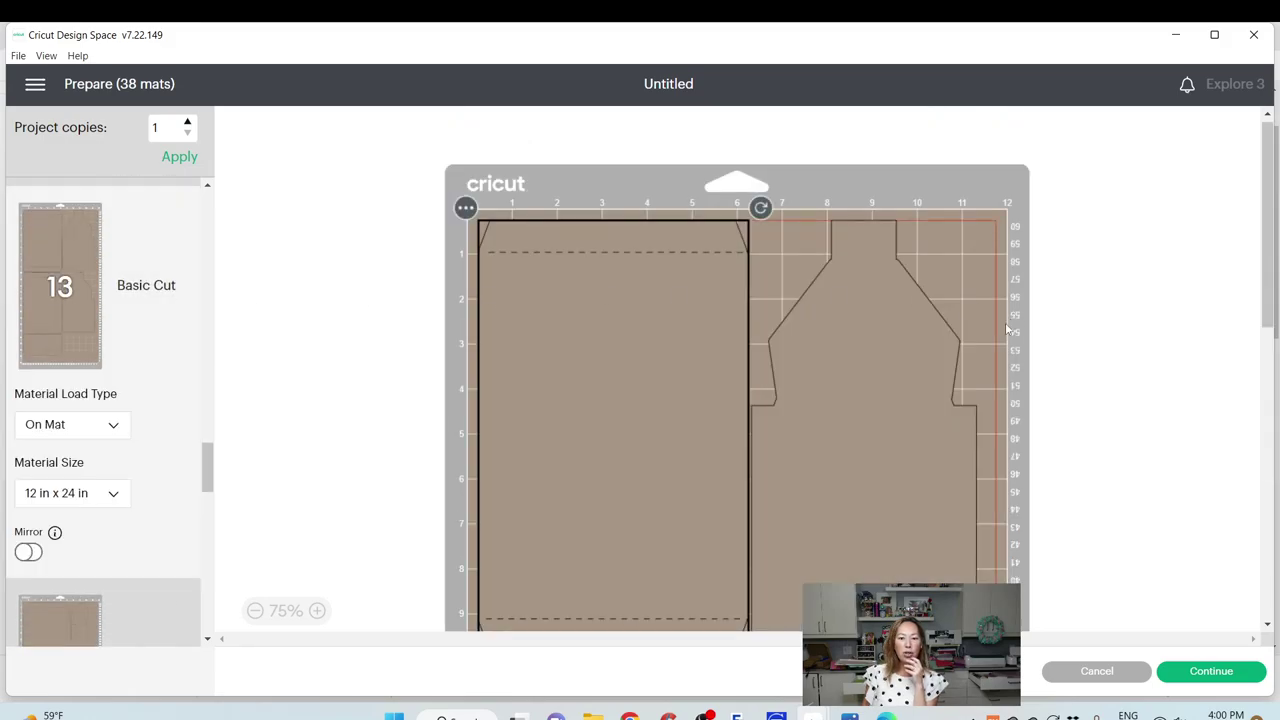
scroll(803, 336, "down", 2)
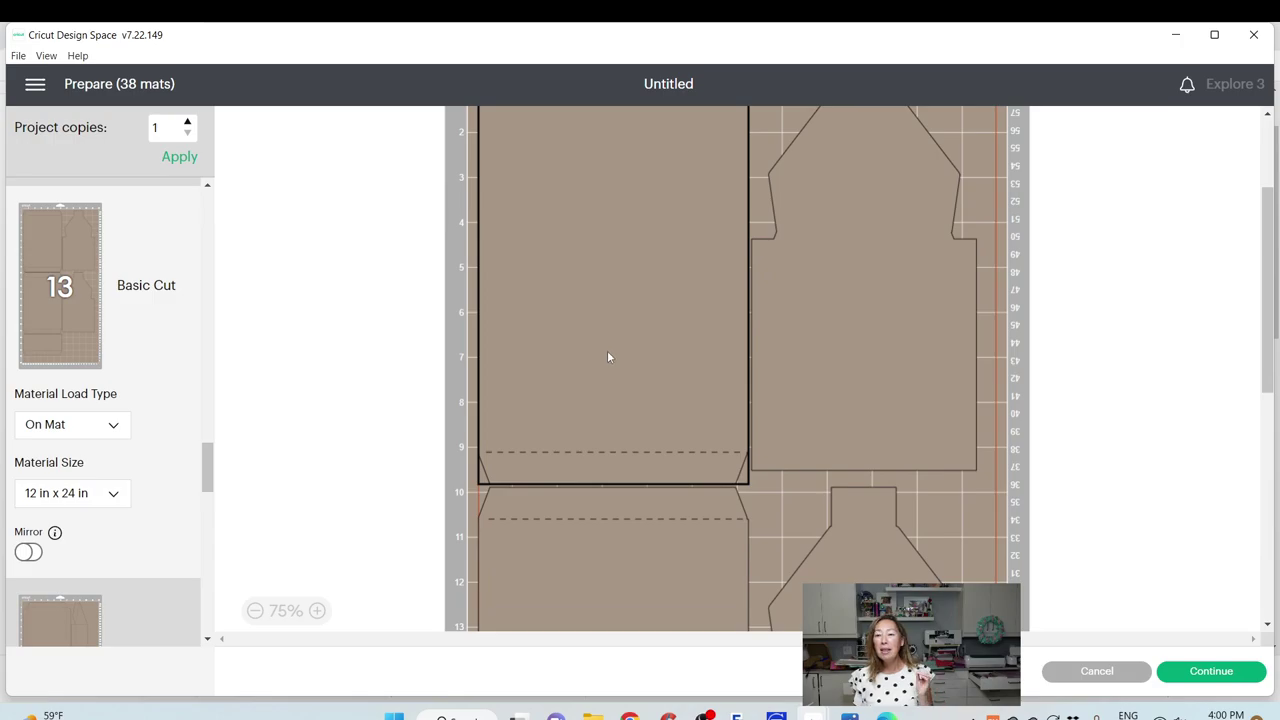
scroll(604, 350, "down", 3)
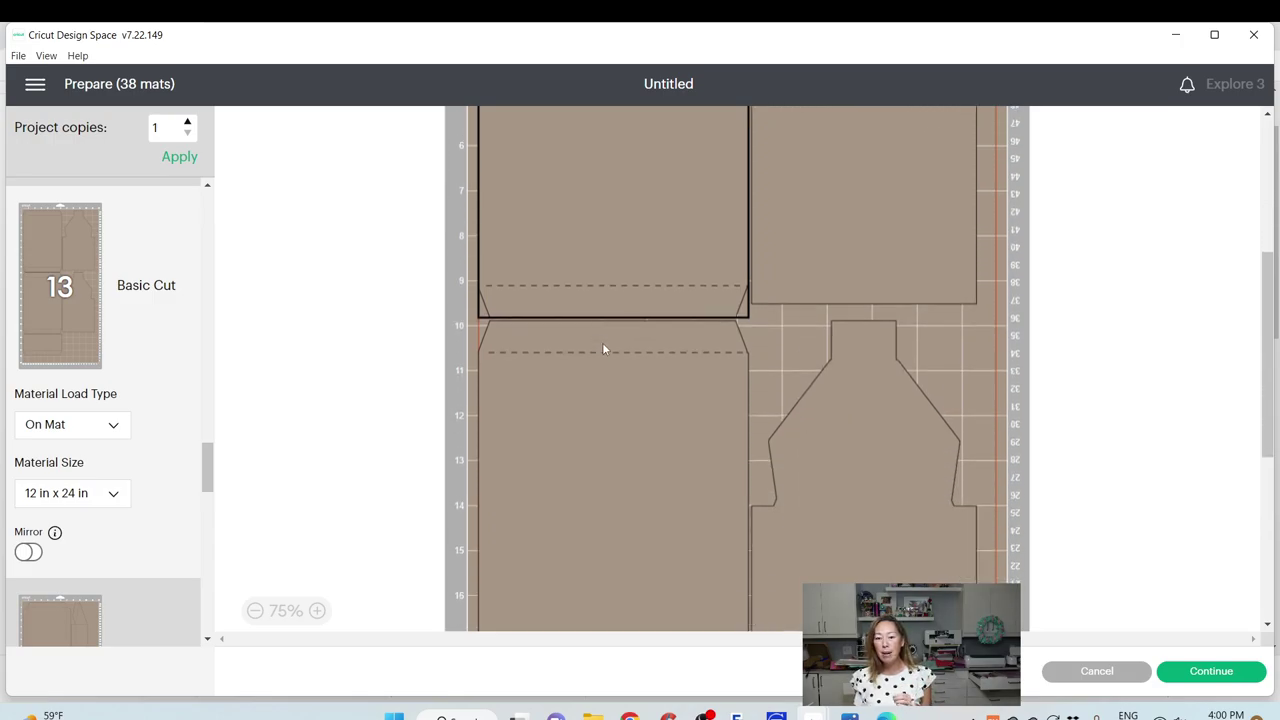
scroll(603, 348, "down", 5)
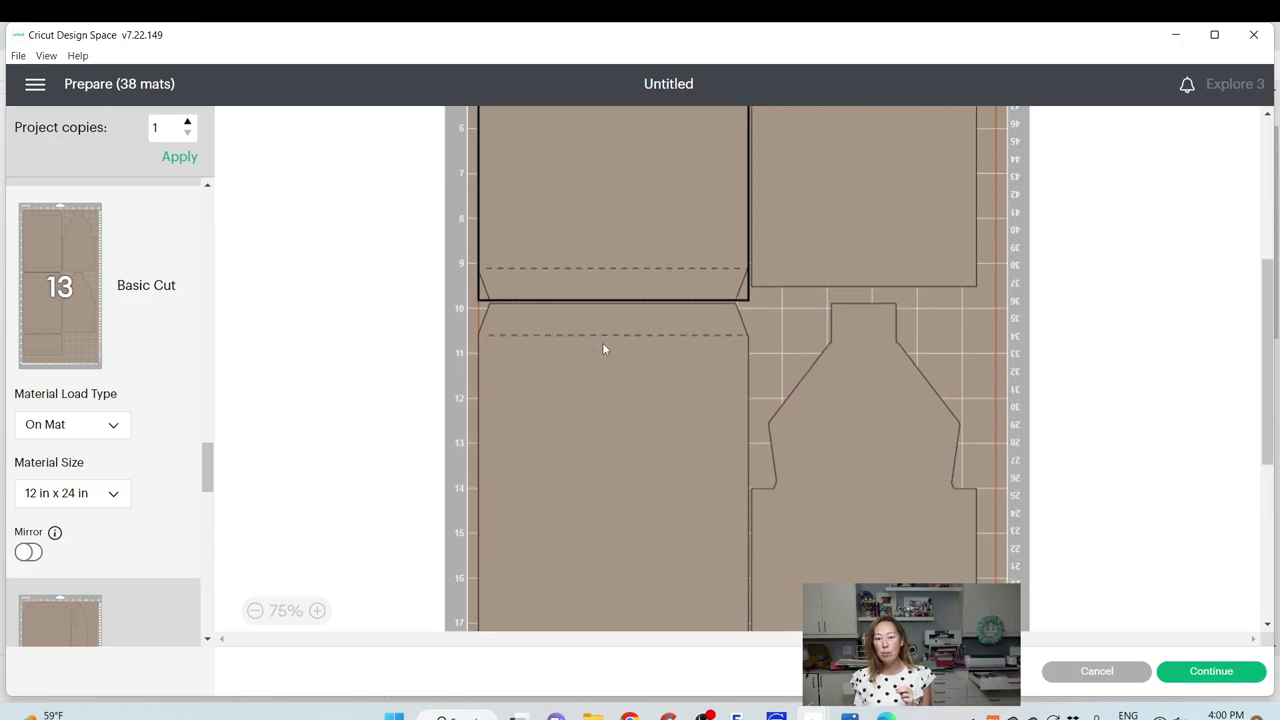
left_click_drag(622, 497, 761, 104)
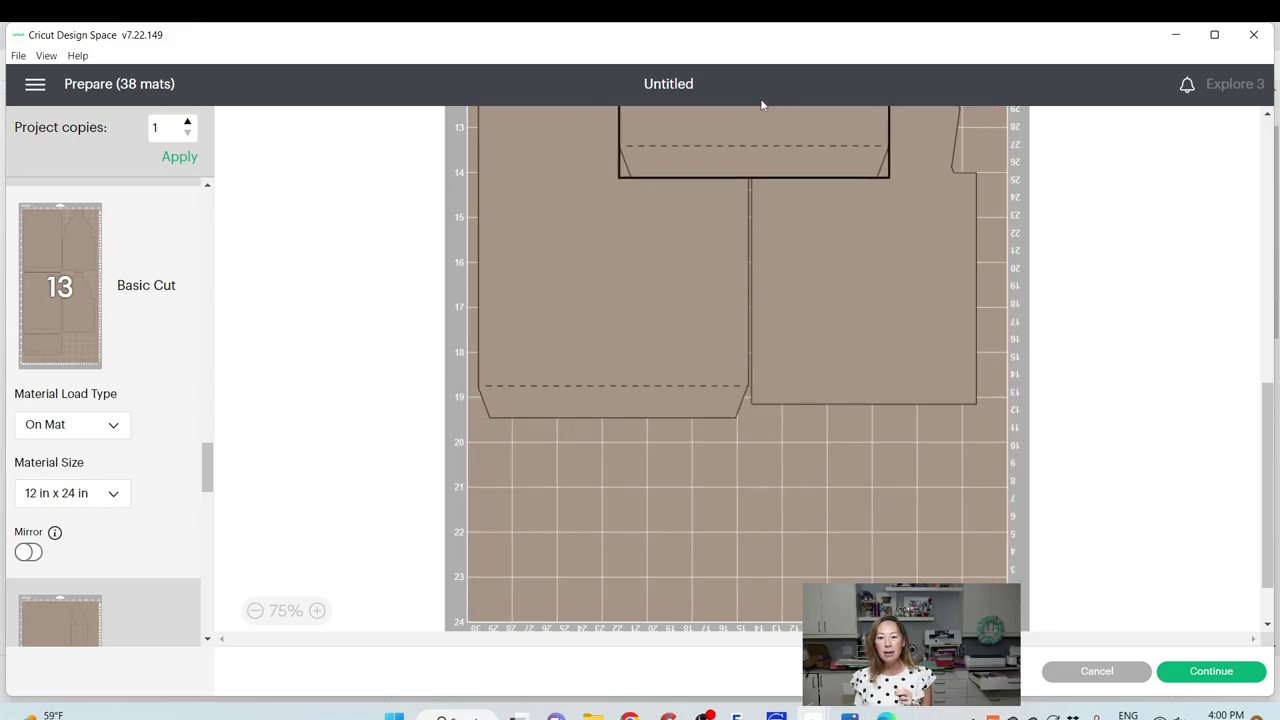
scroll(573, 309, "up", 1)
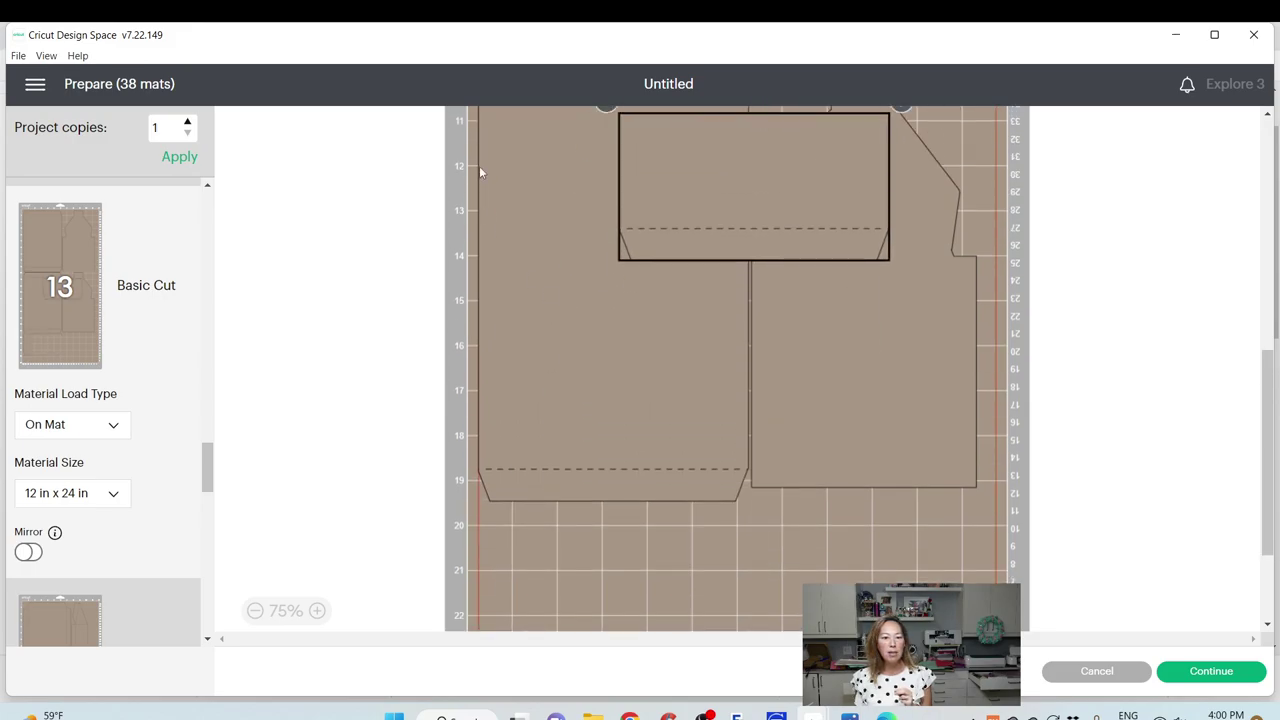
left_click_drag(522, 191, 514, 457)
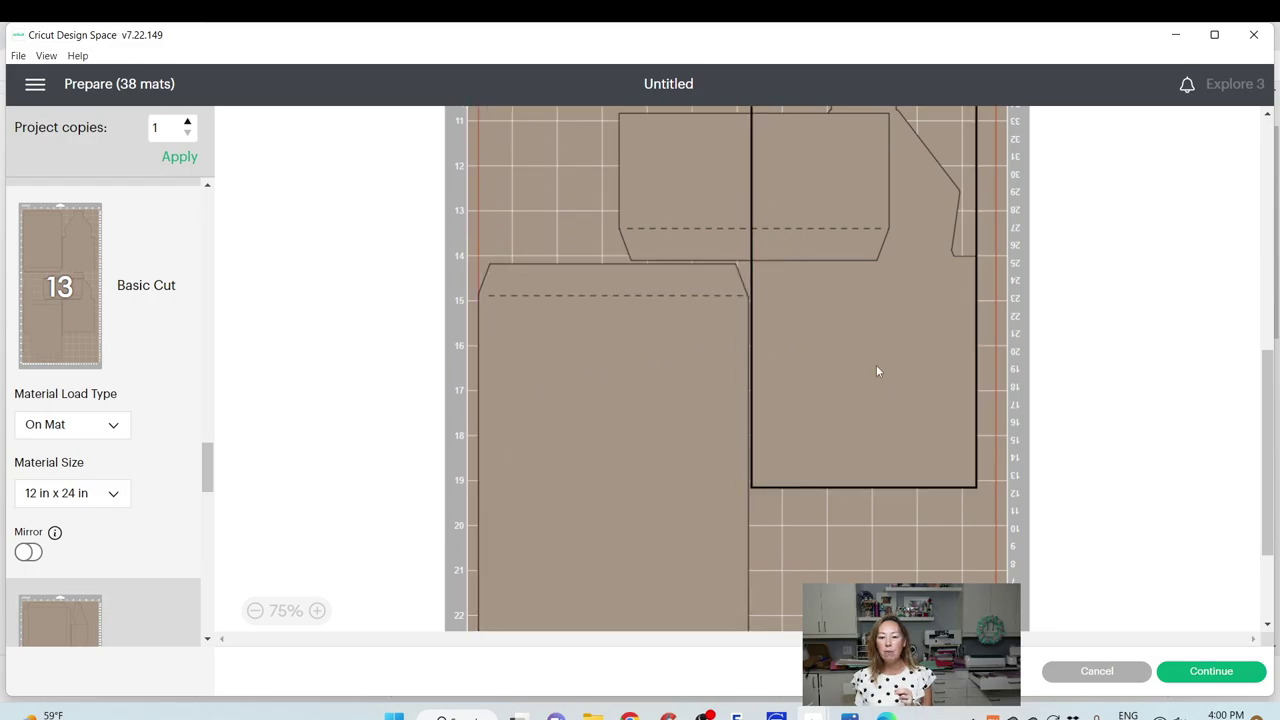
left_click_drag(876, 365, 895, 535)
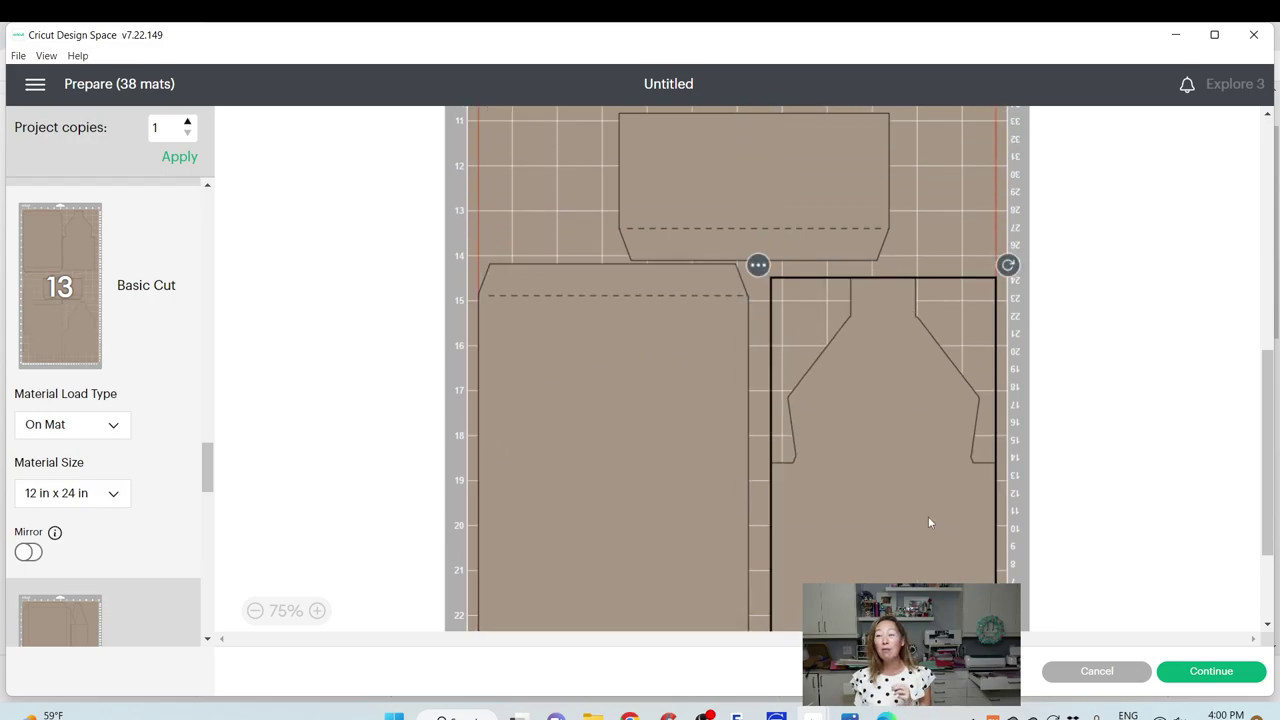
Drag the middle rectangular piece against mat 13's left edge
scroll(908, 498, "up", 2)
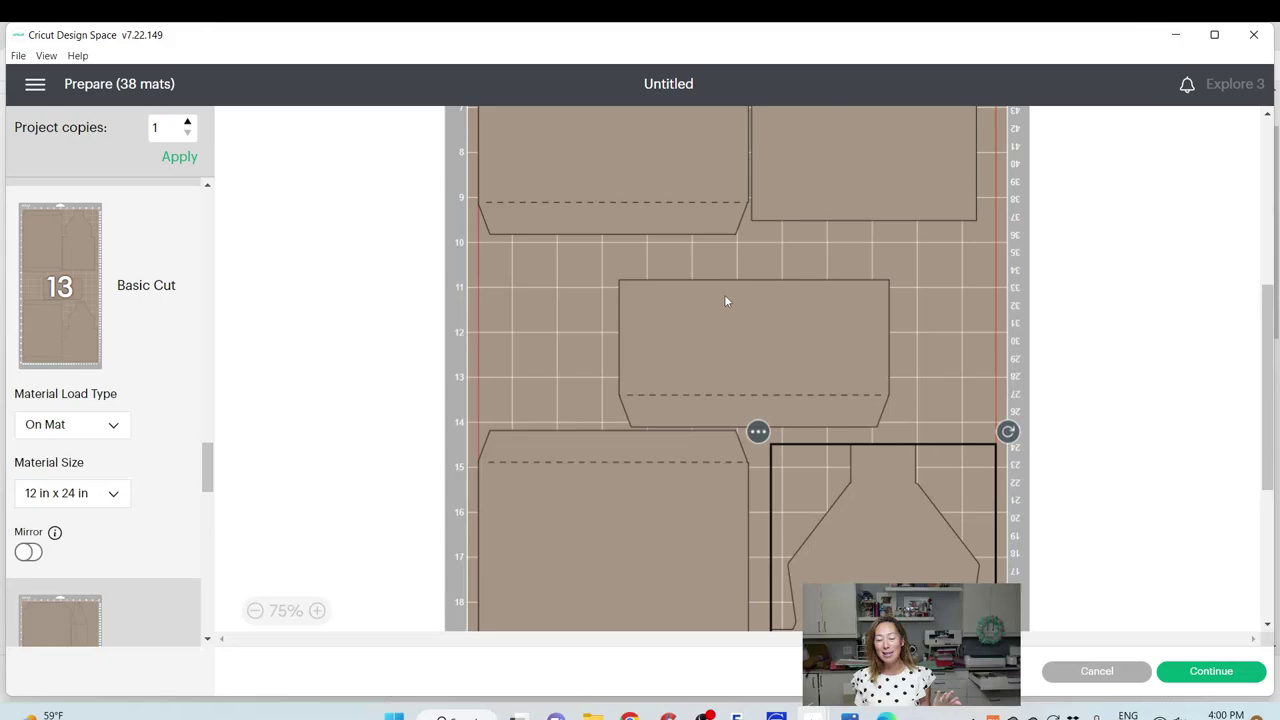
left_click(693, 303)
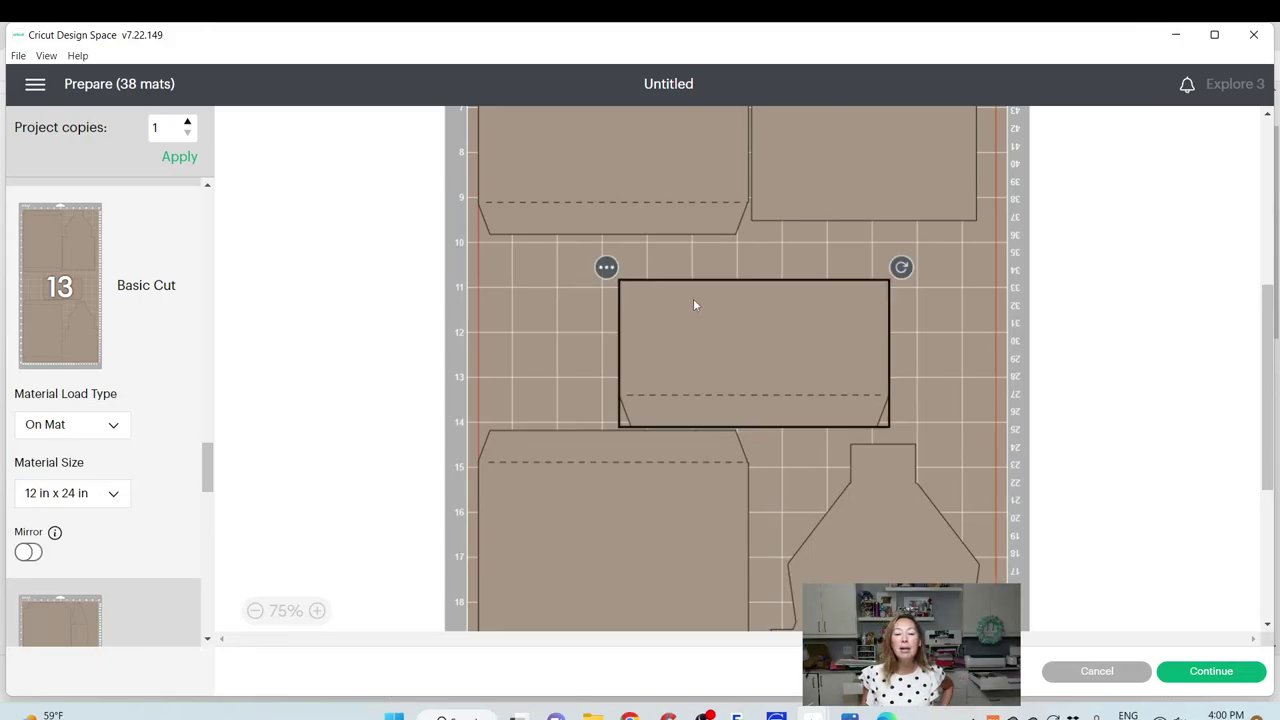
left_click_drag(695, 305, 585, 287)
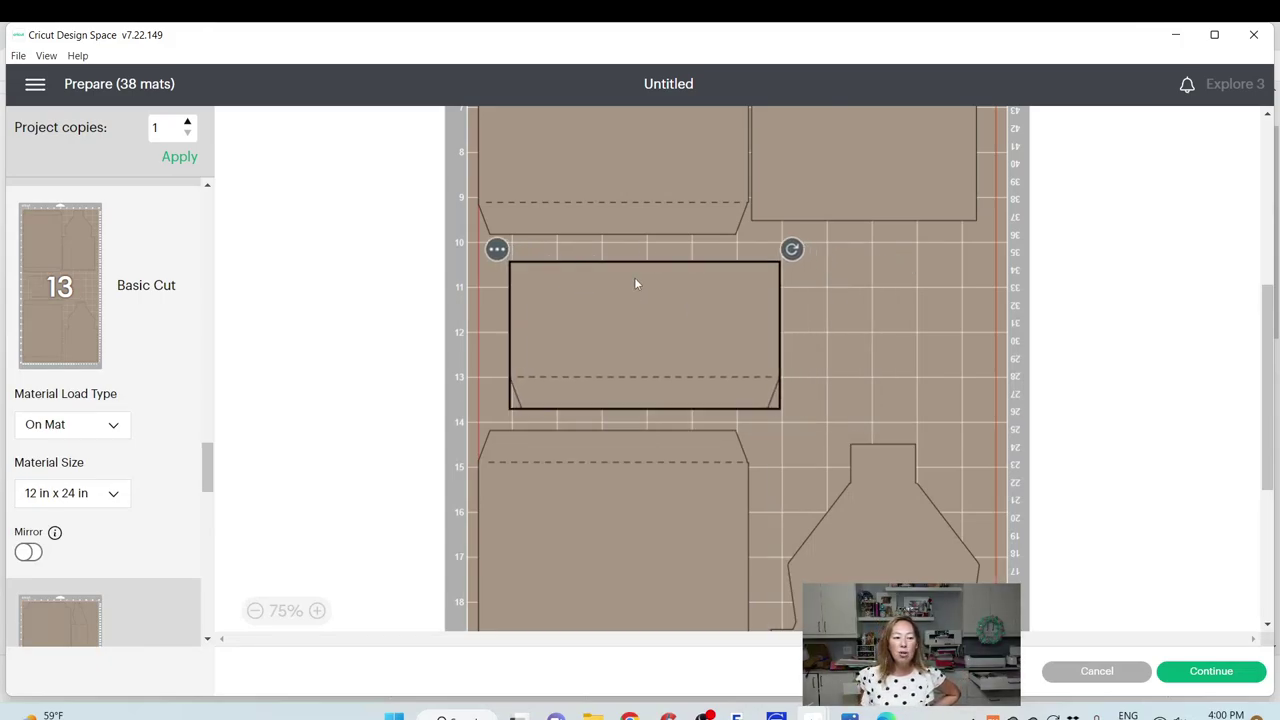
Use Move object to shift the rectangular piece from mat 13 onto another tan mat
left_click(497, 250)
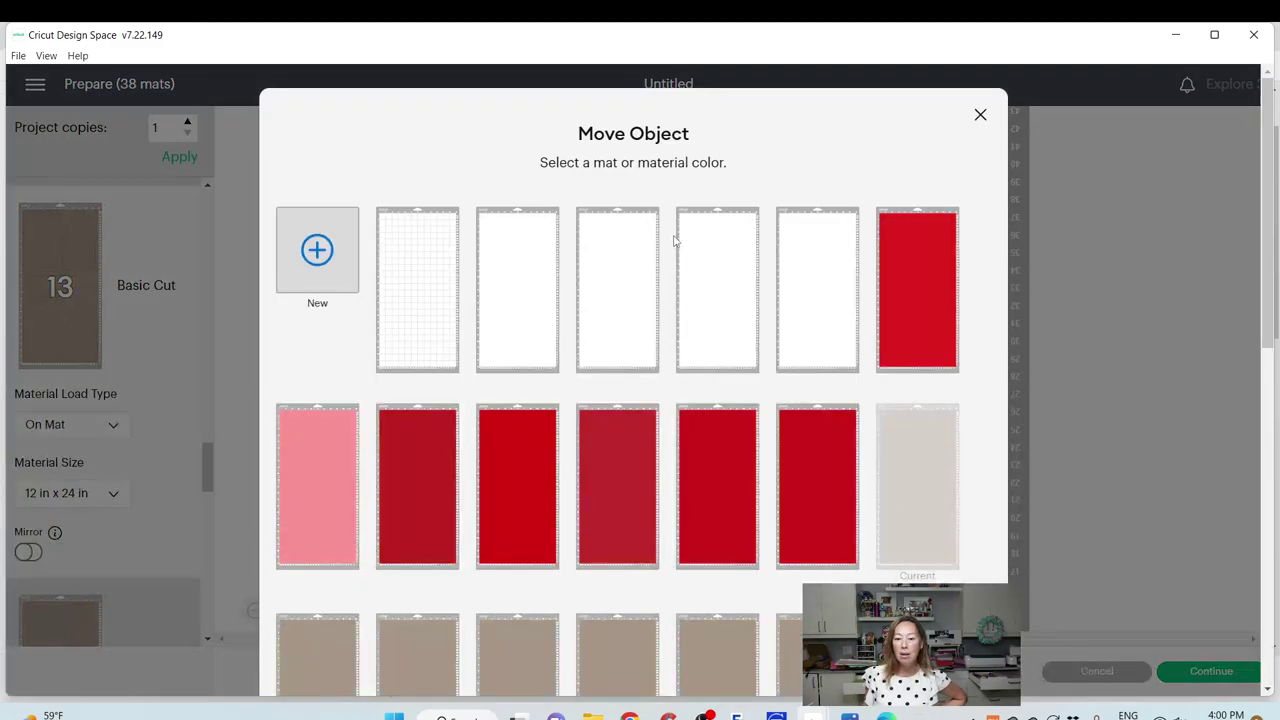
scroll(674, 240, "down", 5)
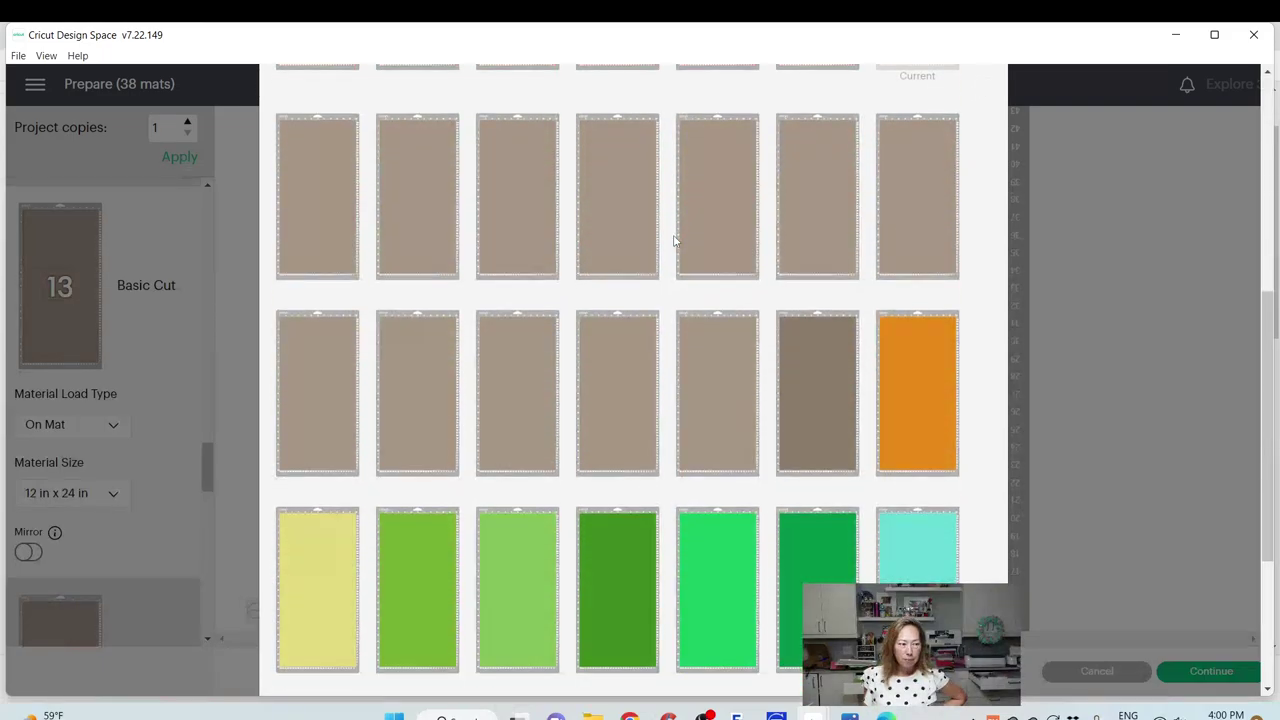
scroll(674, 240, "up", 4)
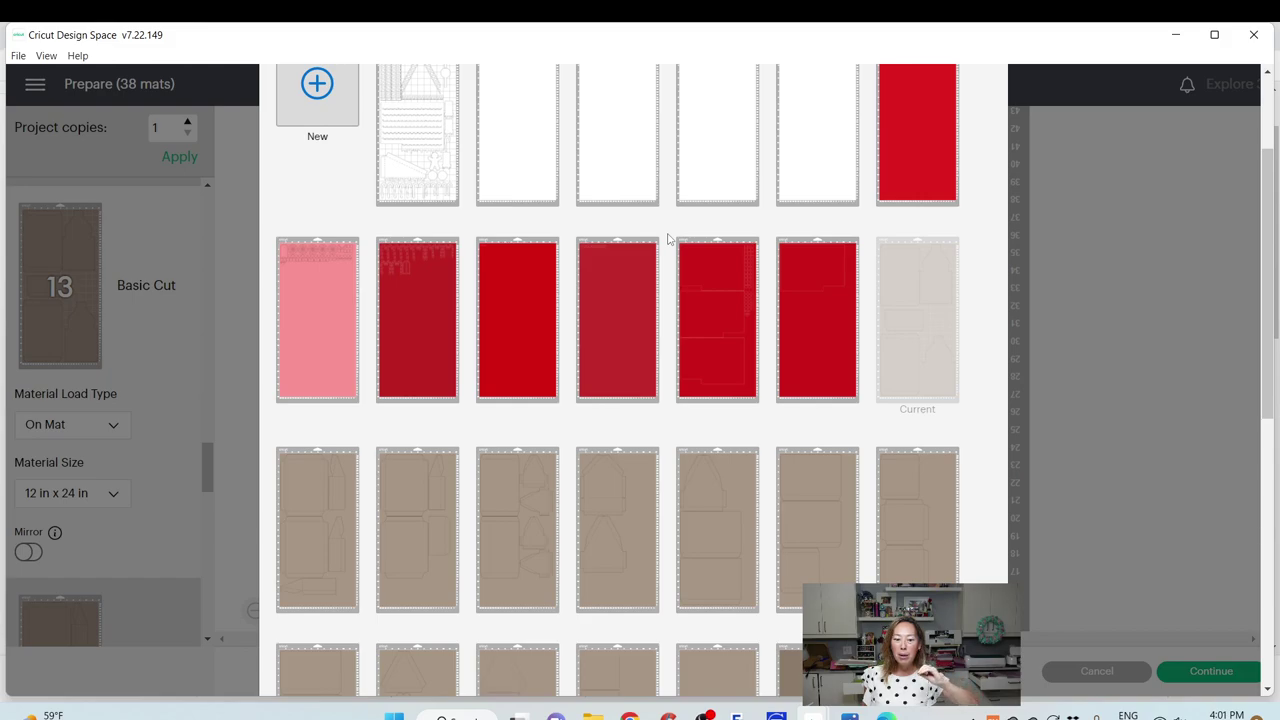
scroll(669, 238, "down", 3)
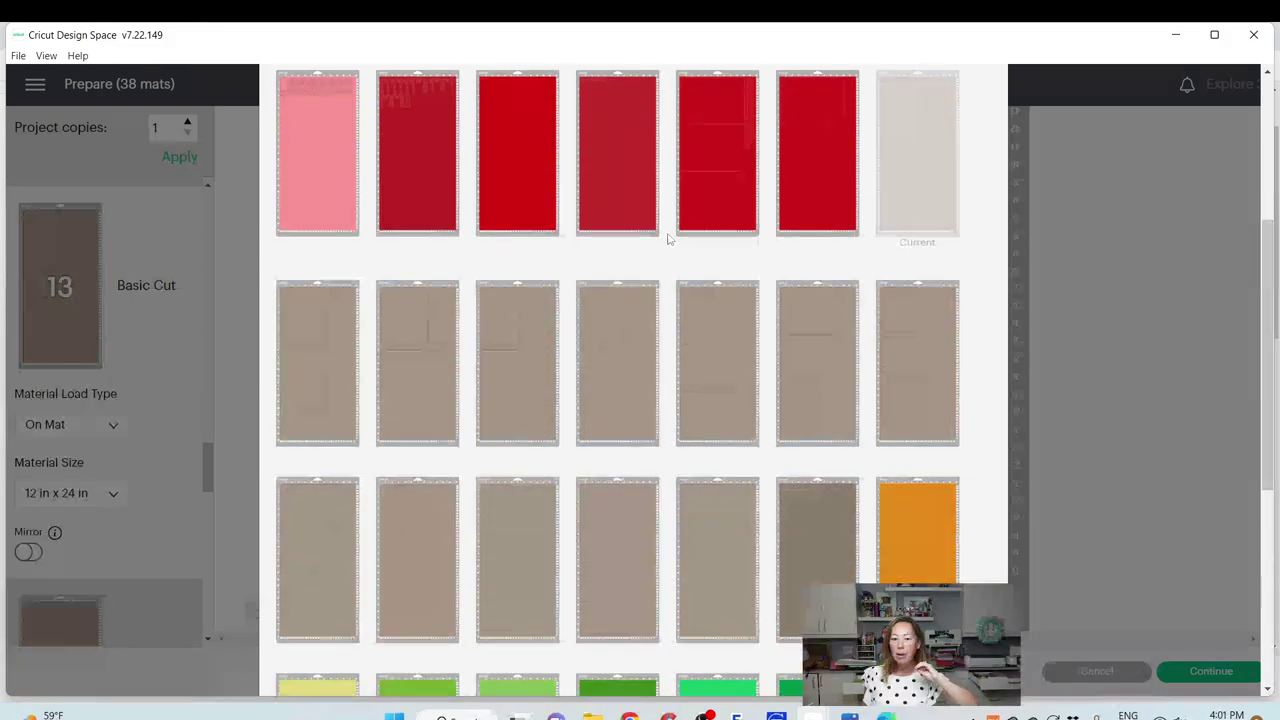
scroll(669, 238, "down", 3)
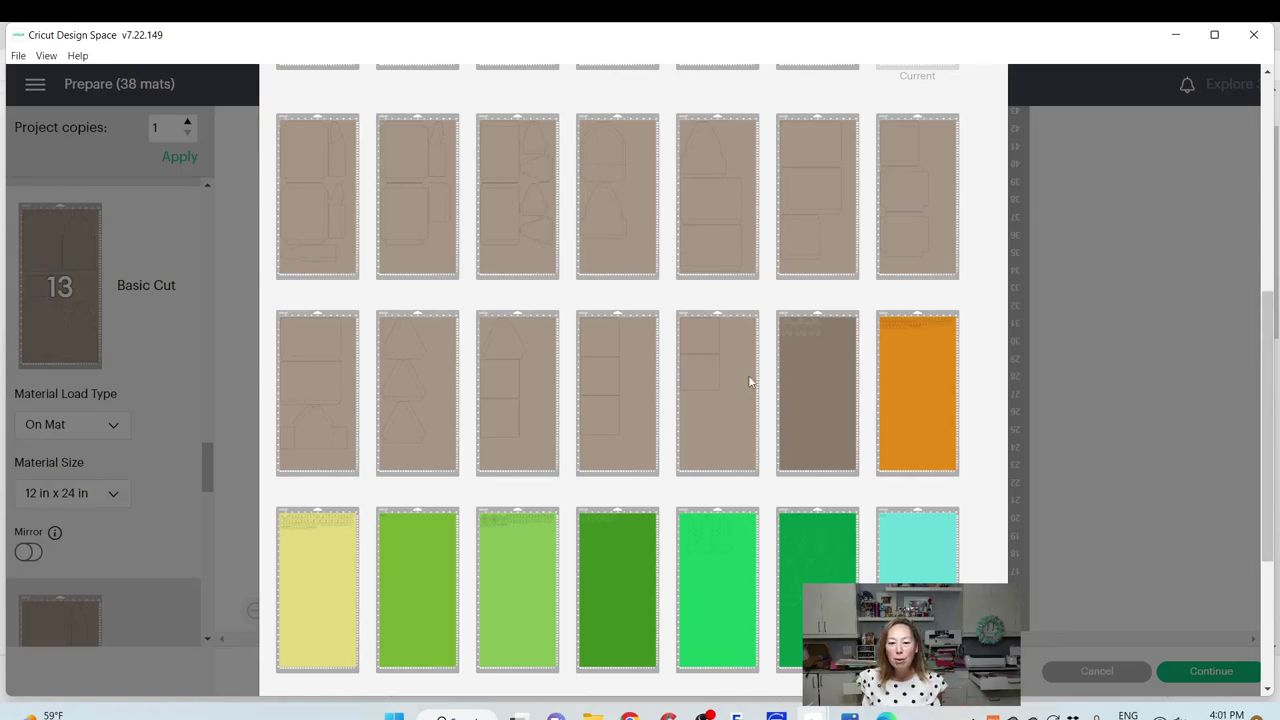
left_click(726, 394)
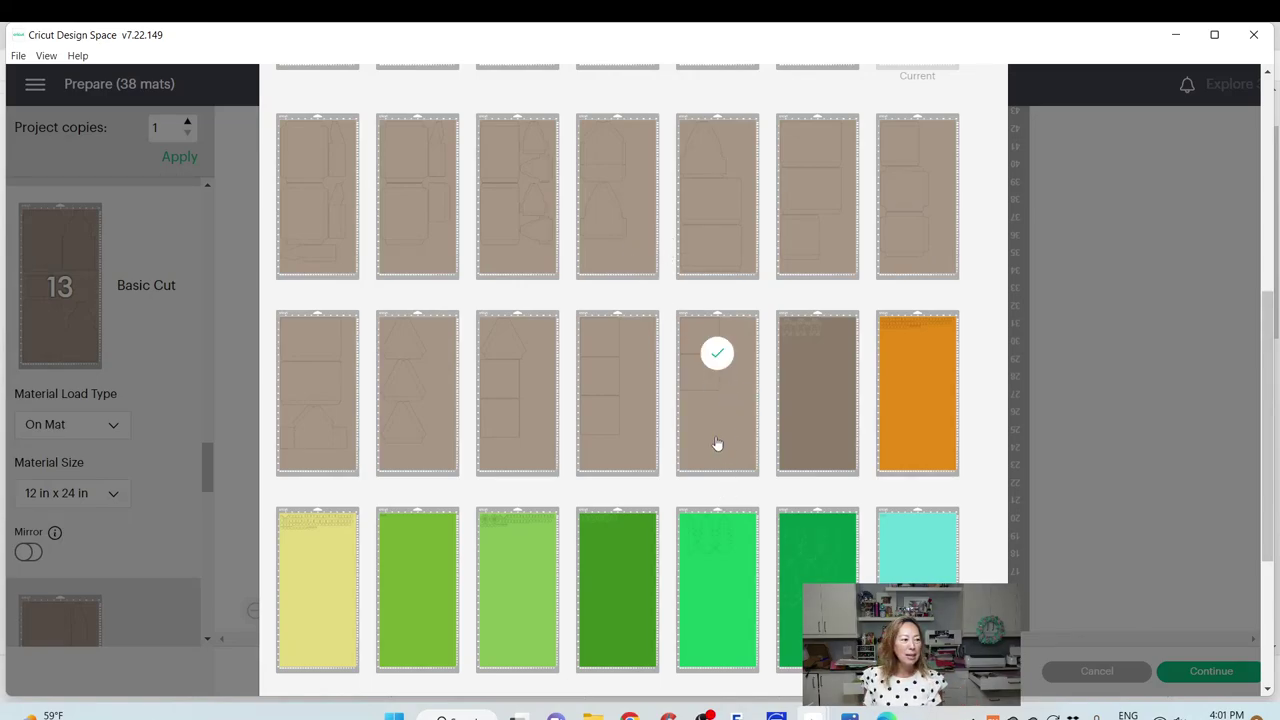
scroll(850, 490, "down", 3)
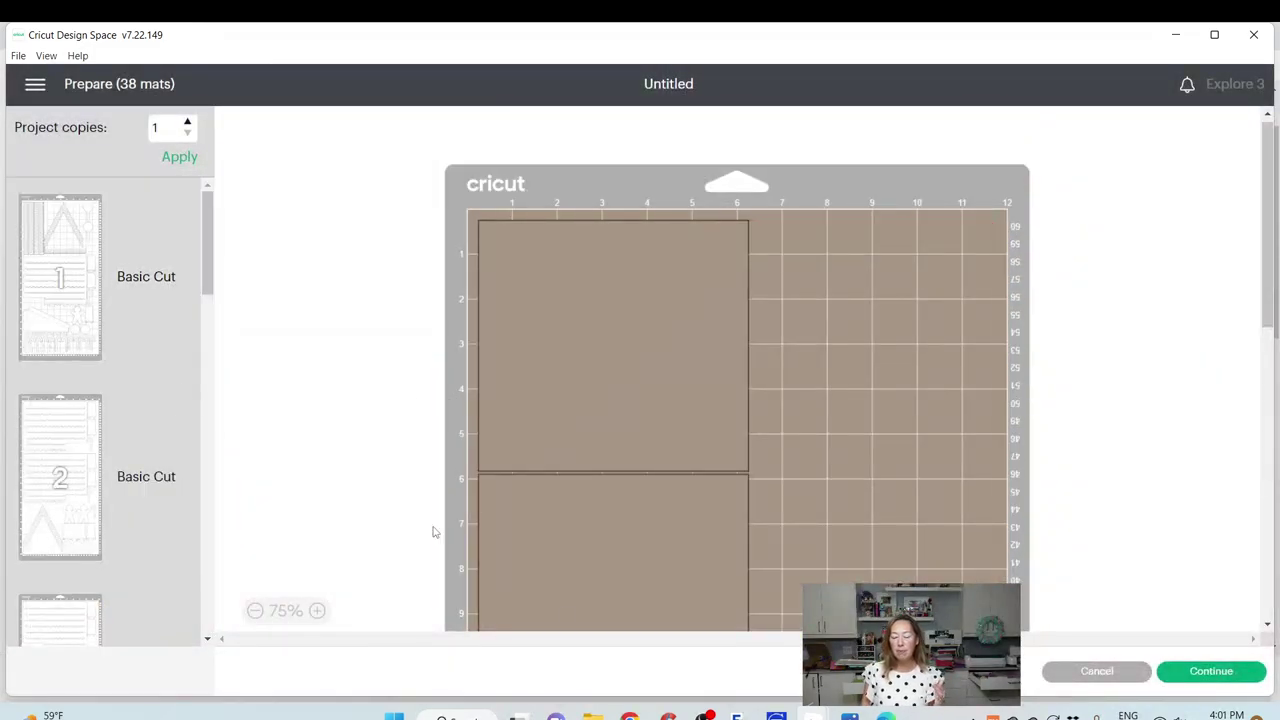
Cancel out of Prepare back to the Canvas and zoom out to show the whole gingerbread design
left_click(1100, 672)
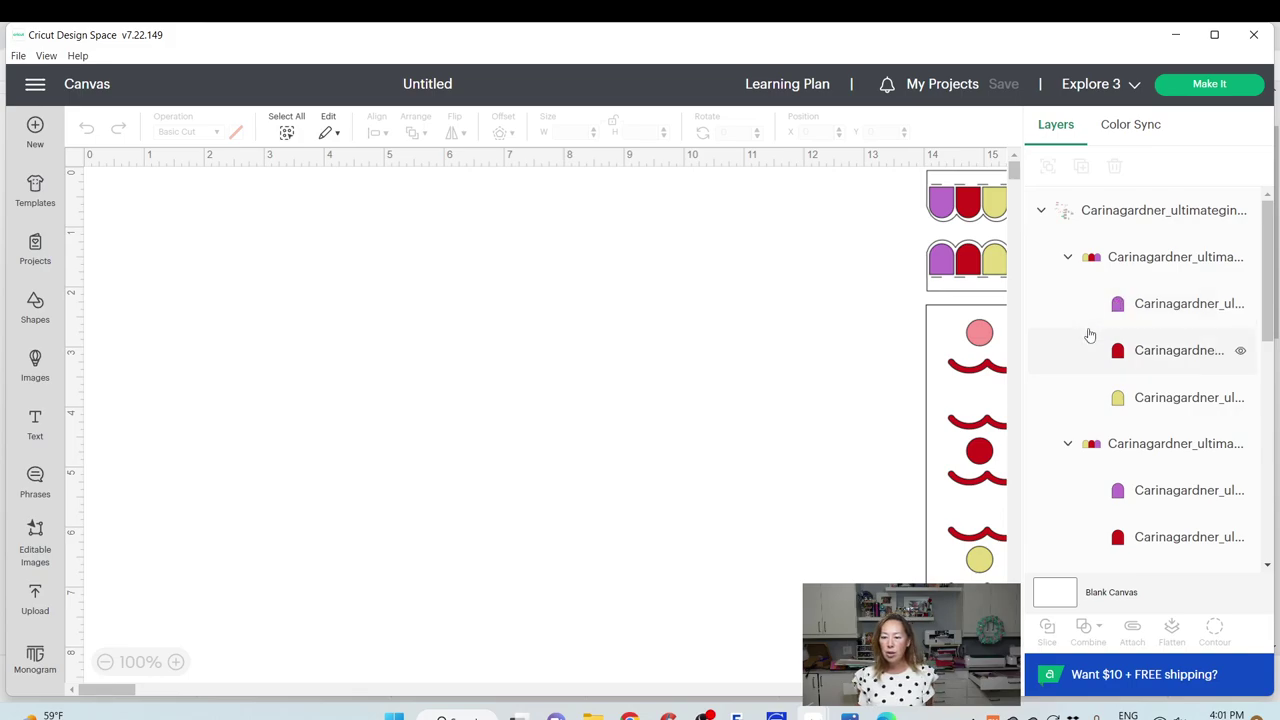
left_click(105, 662)
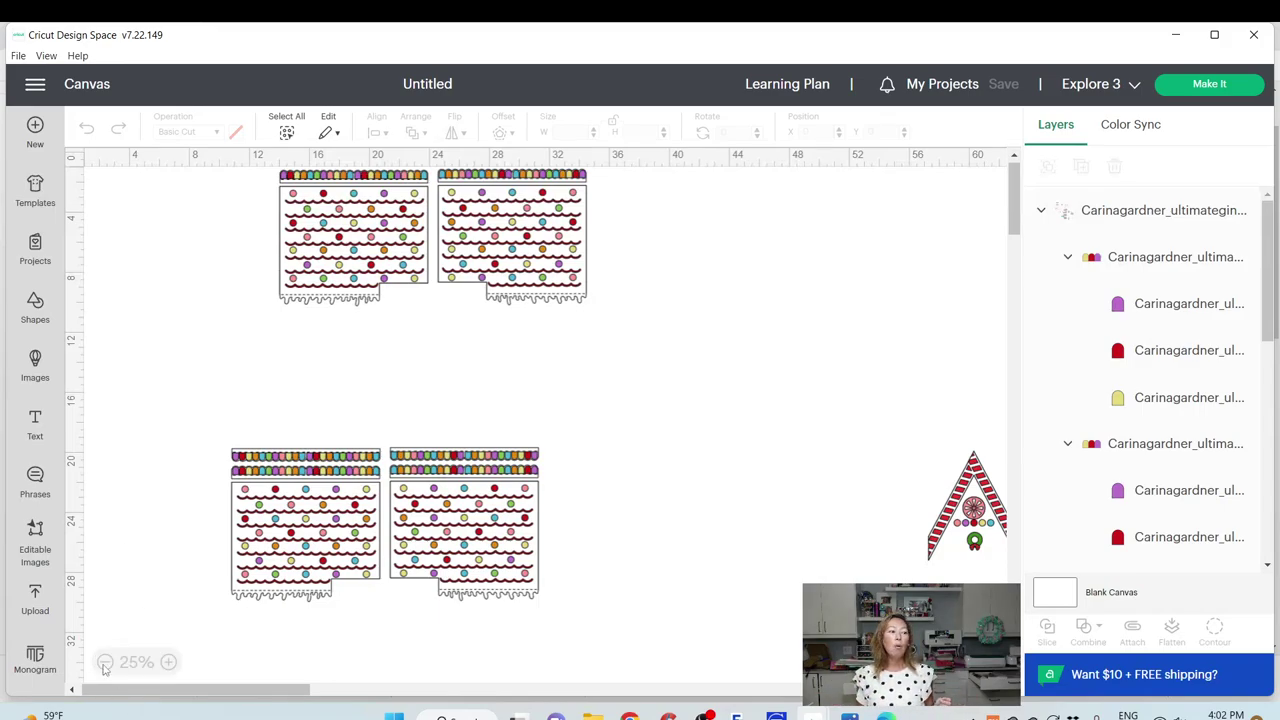
Select the whole gingerbread design and ungroup it into separate layers
left_click(566, 207)
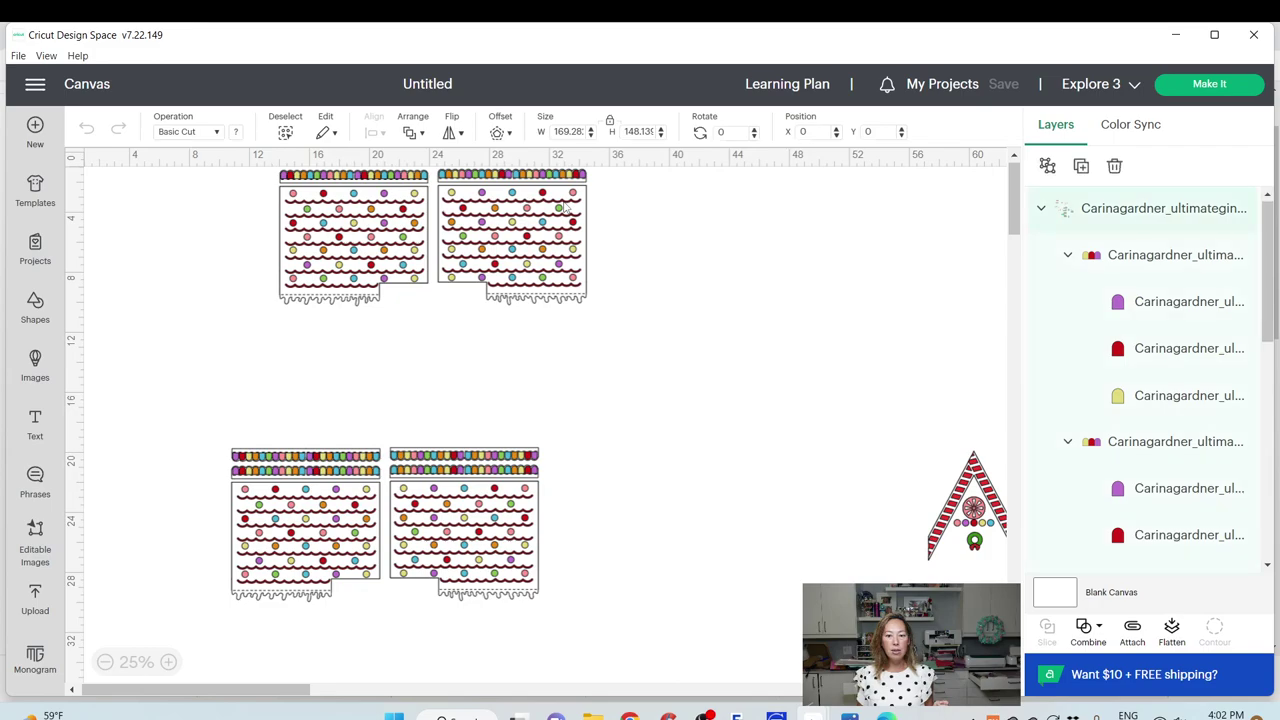
left_click(1048, 166)
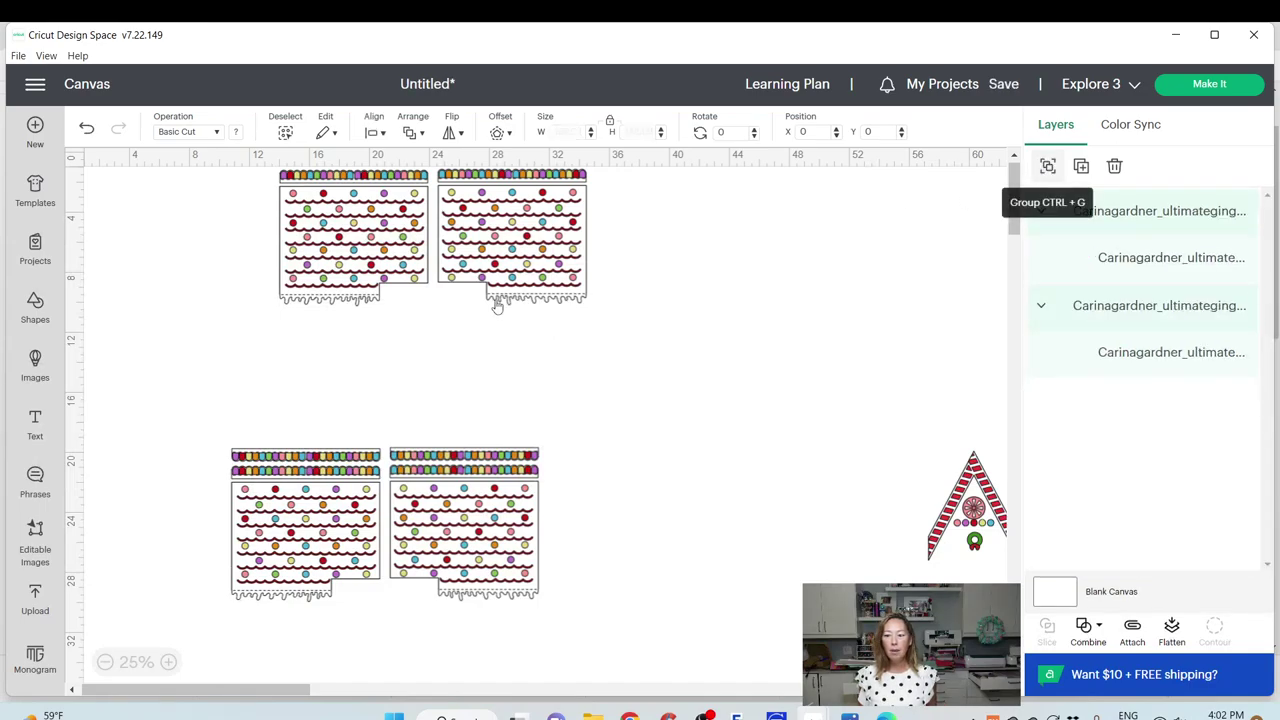
left_click(261, 231)
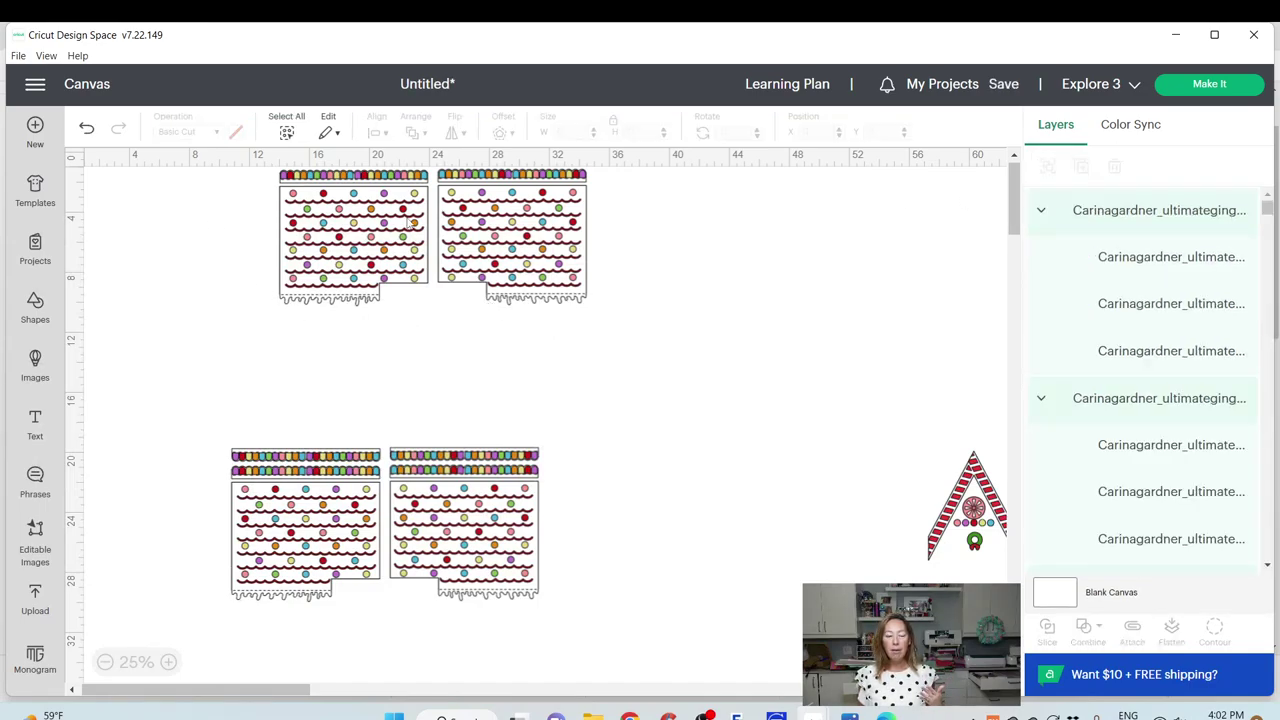
left_click(408, 222)
left_click(196, 265)
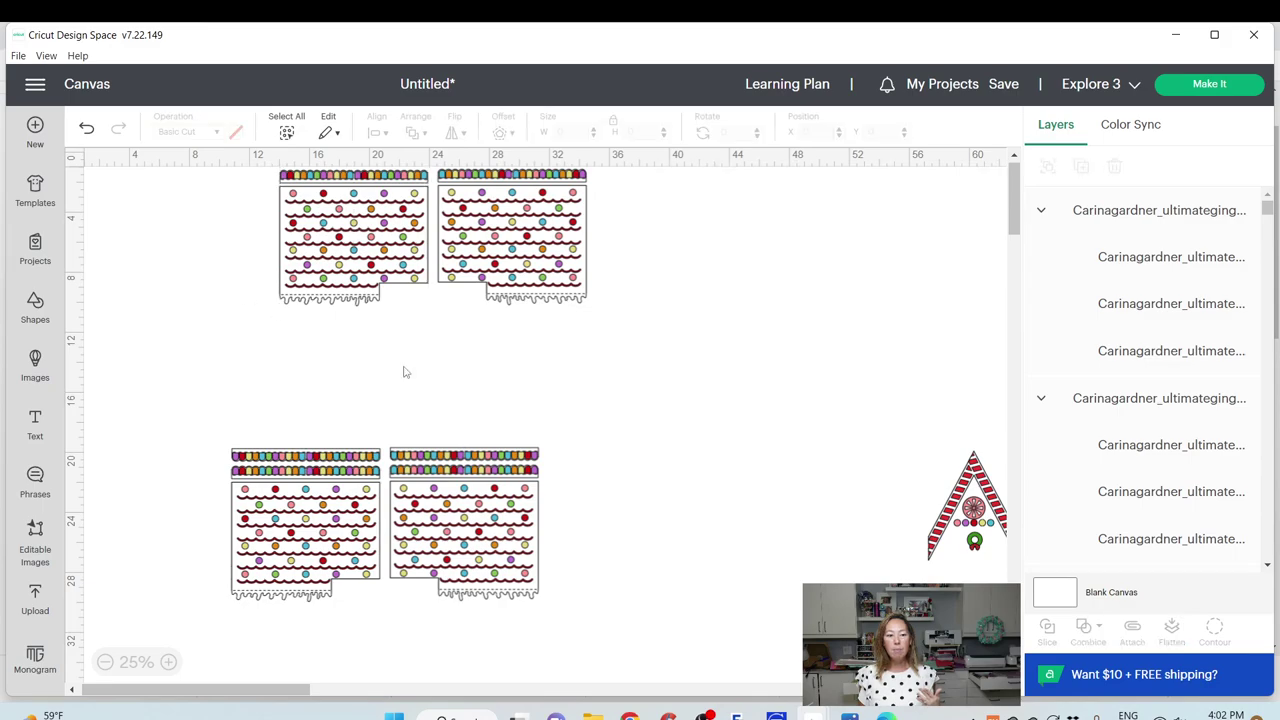
Delete the decorated wall panels pair by pair, then select the small chair piece
left_click_drag(656, 372, 265, 193)
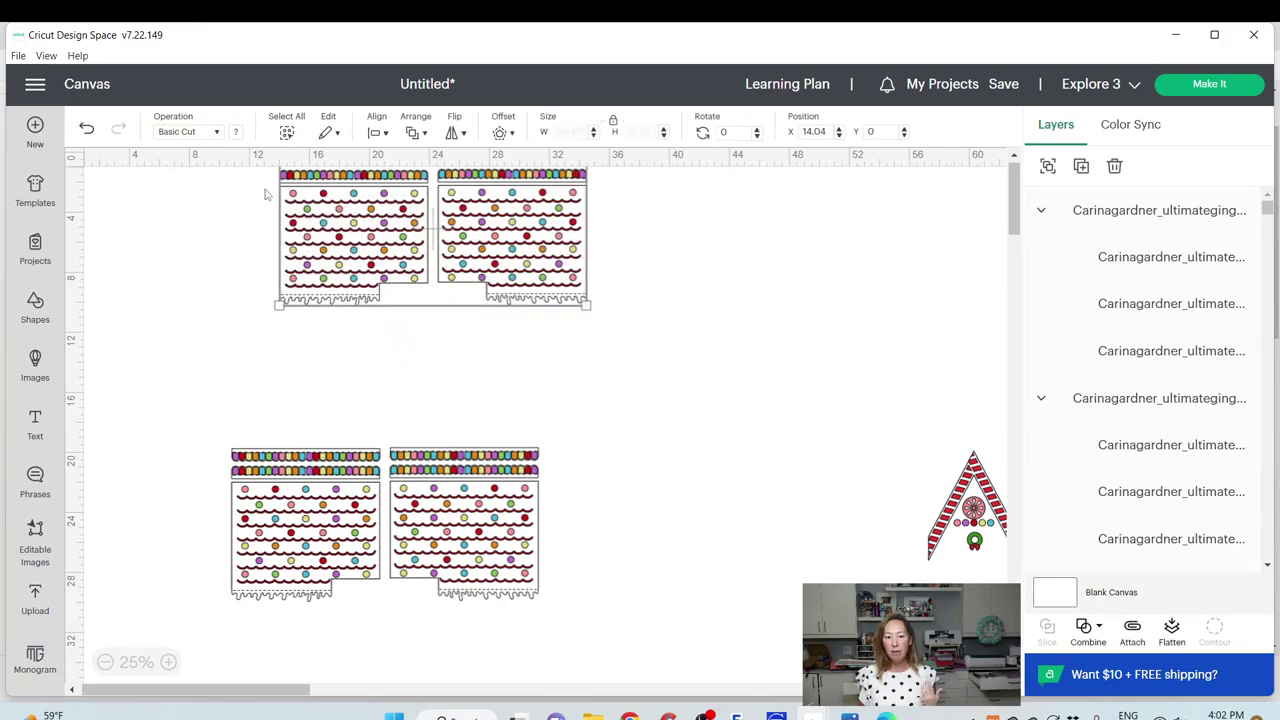
key("Delete")
left_click_drag(134, 401, 560, 637)
key("Delete")
left_click_drag(305, 688, 424, 686)
left_click_drag(339, 421, 639, 607)
key("Delete")
left_click_drag(660, 429, 876, 602)
Delete the chair piece, the candy row and the striped bars
key("Delete")
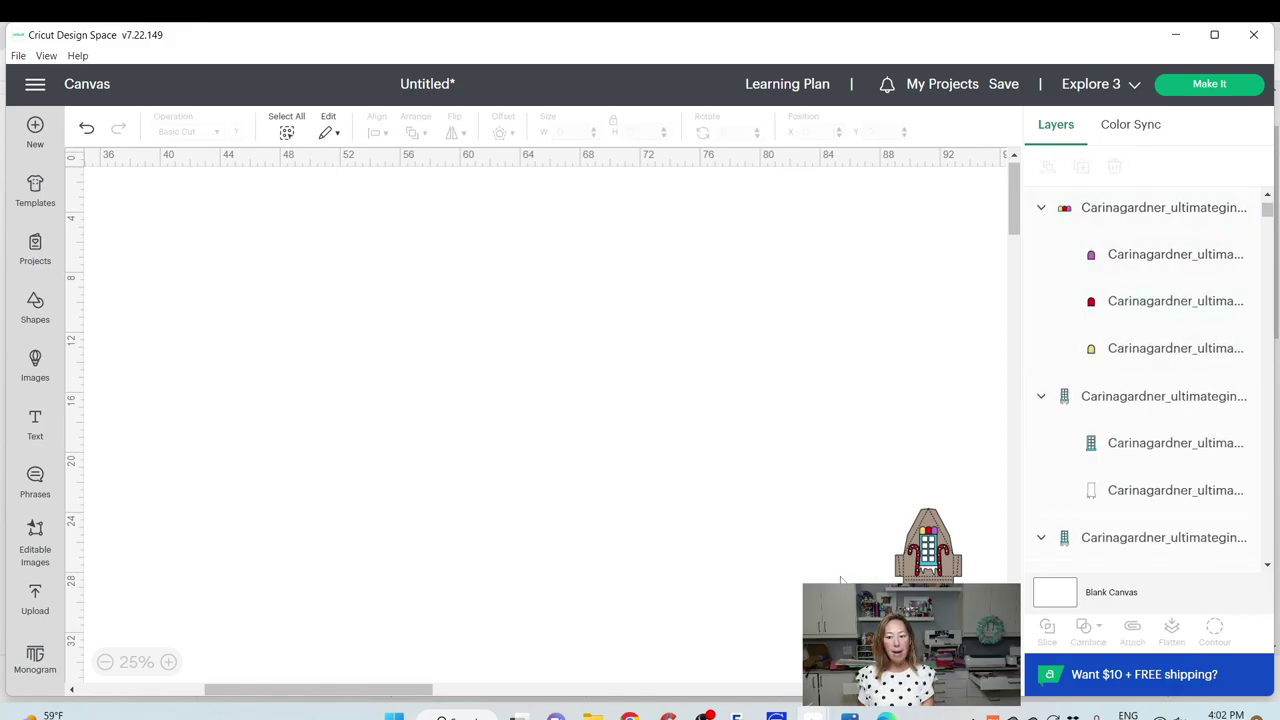
scroll(826, 578, "down", 3)
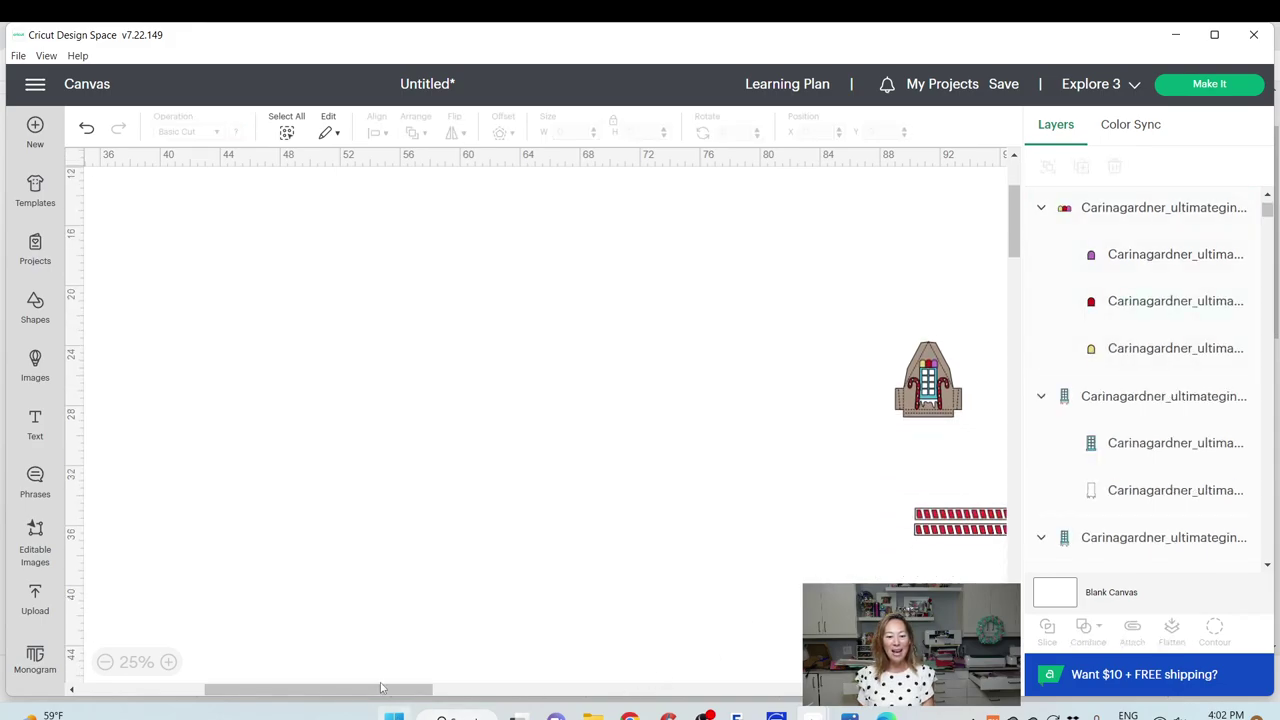
left_click_drag(383, 689, 452, 688)
left_click_drag(443, 520, 803, 646)
key("Delete")
left_click_drag(588, 486, 830, 545)
key("Delete")
Slide the house pieces together side by side and delete the small candy piece
left_click(652, 403)
mouse_move(650, 404)
left_mouse_down()
mouse_move(589, 446)
mouse_move(516, 436)
left_mouse_up()
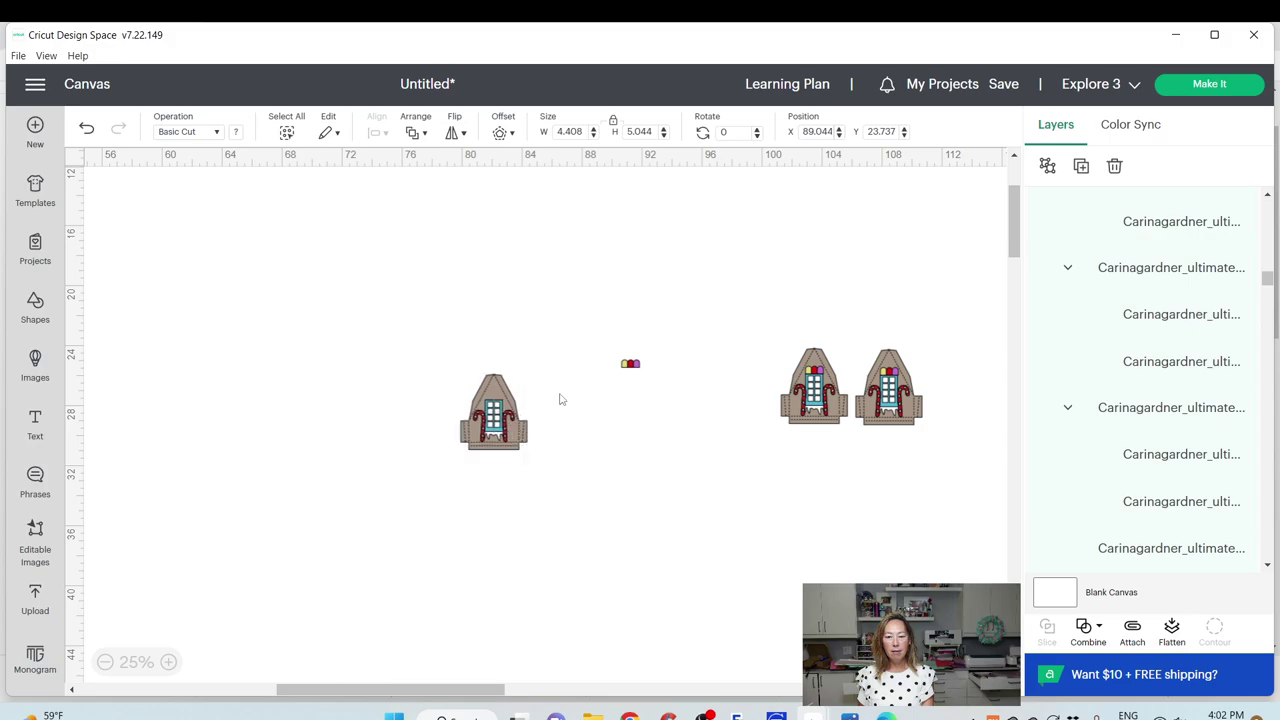
left_click_drag(589, 349, 680, 392)
key("Delete")
left_click_drag(814, 395, 640, 422)
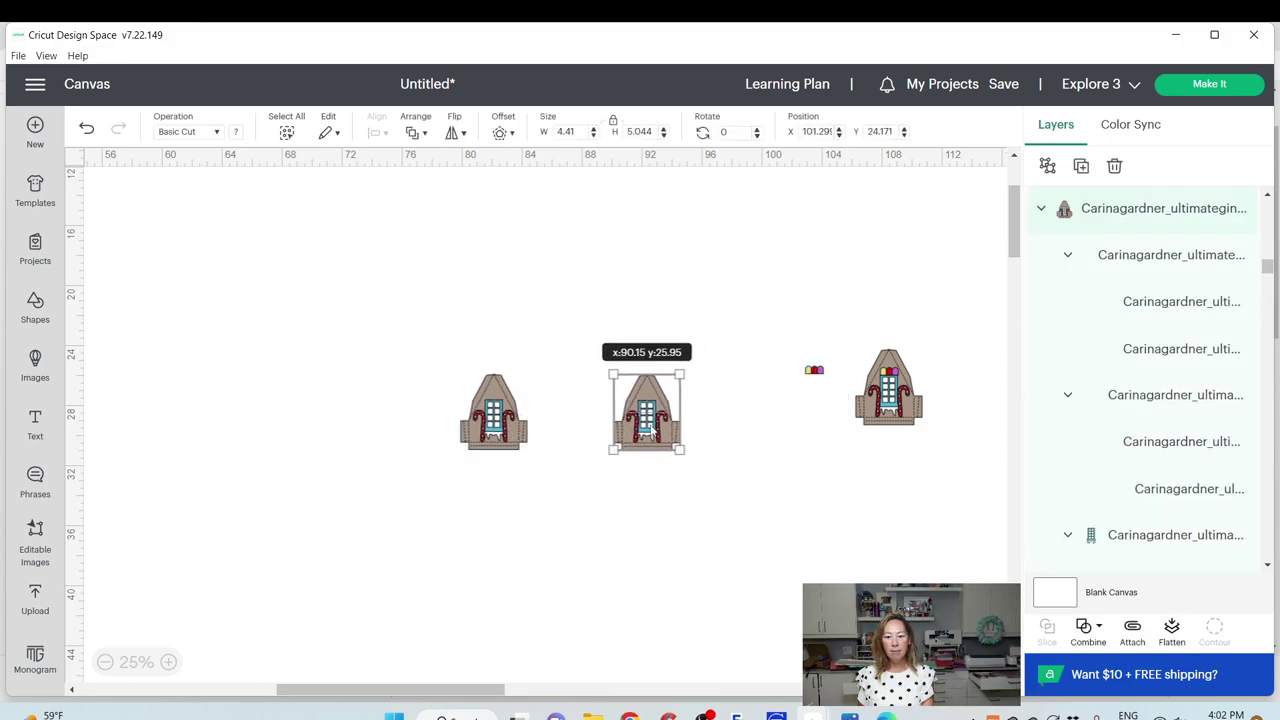
mouse_move(785, 355)
left_mouse_down()
mouse_move(846, 400)
mouse_move(826, 400)
left_mouse_up()
mouse_move(900, 418)
left_mouse_down()
mouse_move(716, 444)
mouse_move(775, 460)
left_mouse_up()
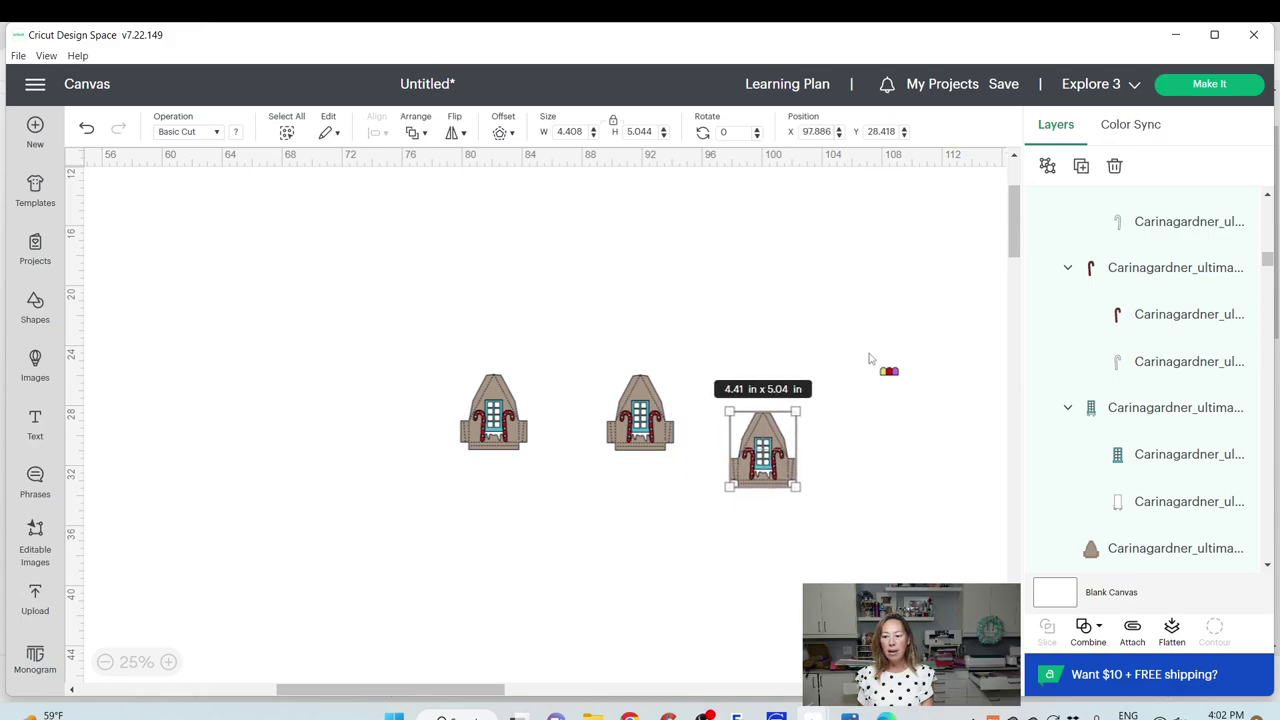
left_click_drag(868, 352, 909, 403)
left_click(752, 465)
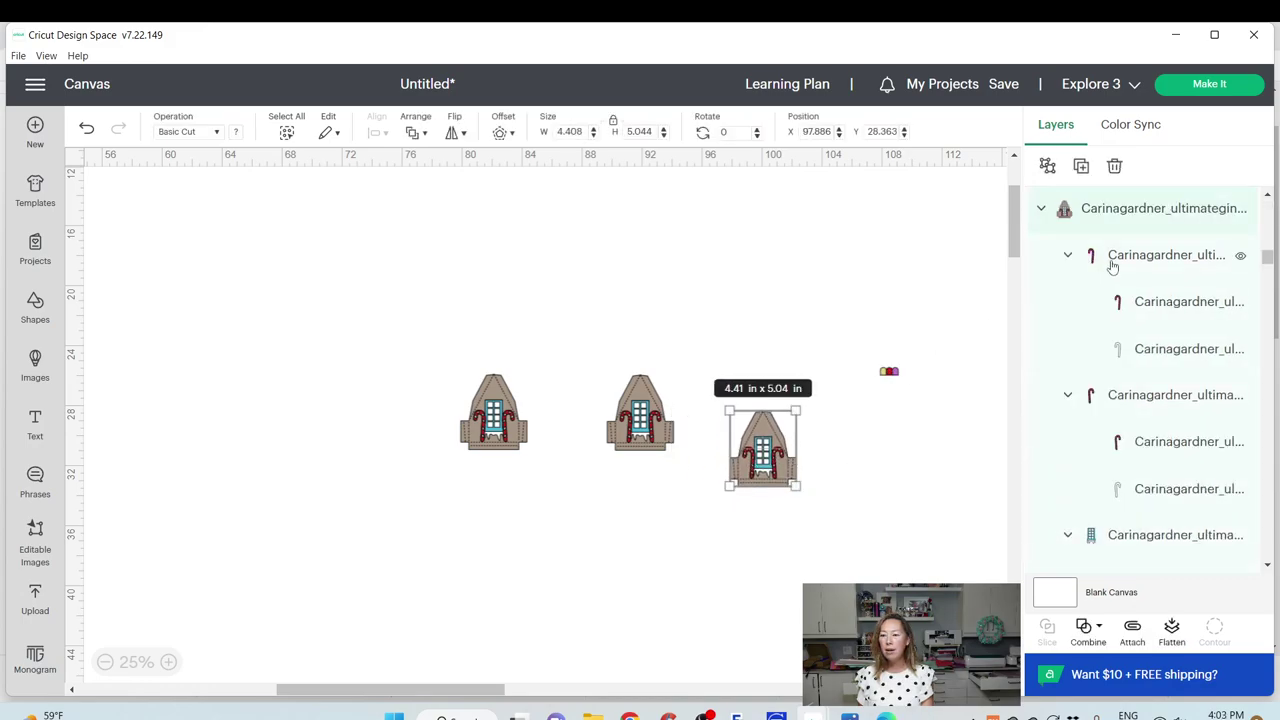
Remove the candy-cane and window layers from the right house in the Layers panel
left_click(1068, 256)
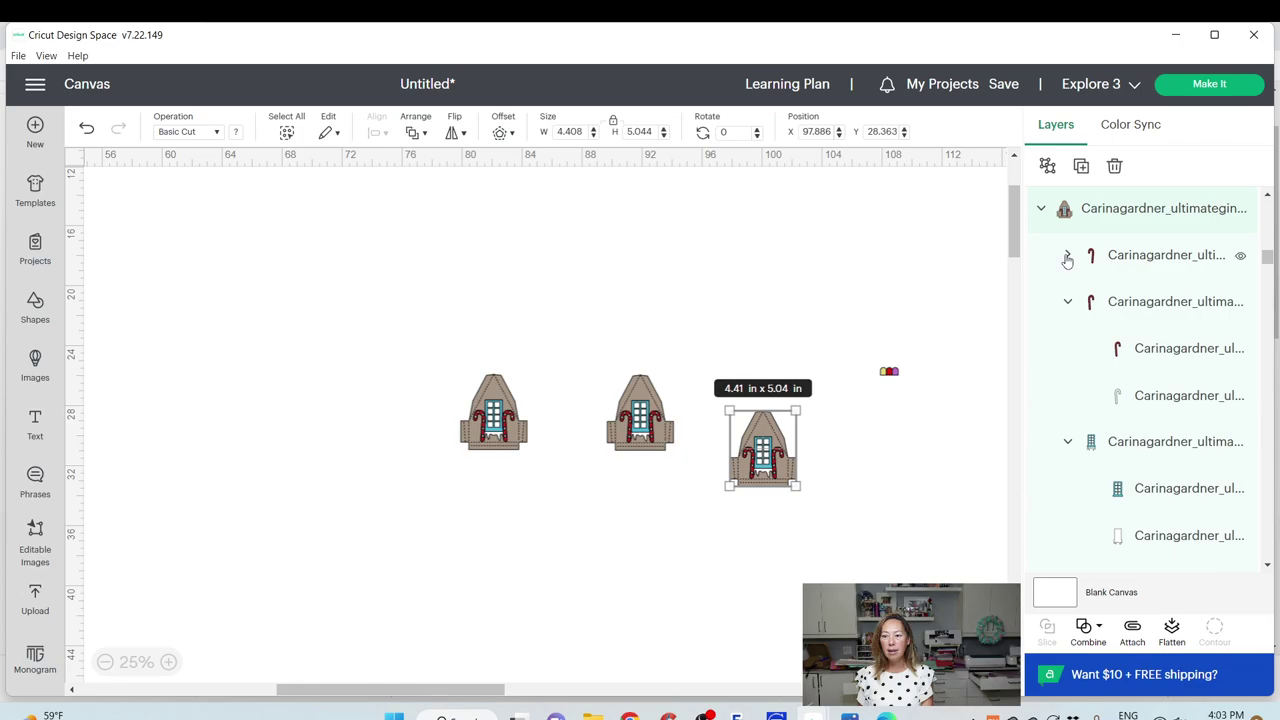
left_click(1122, 257)
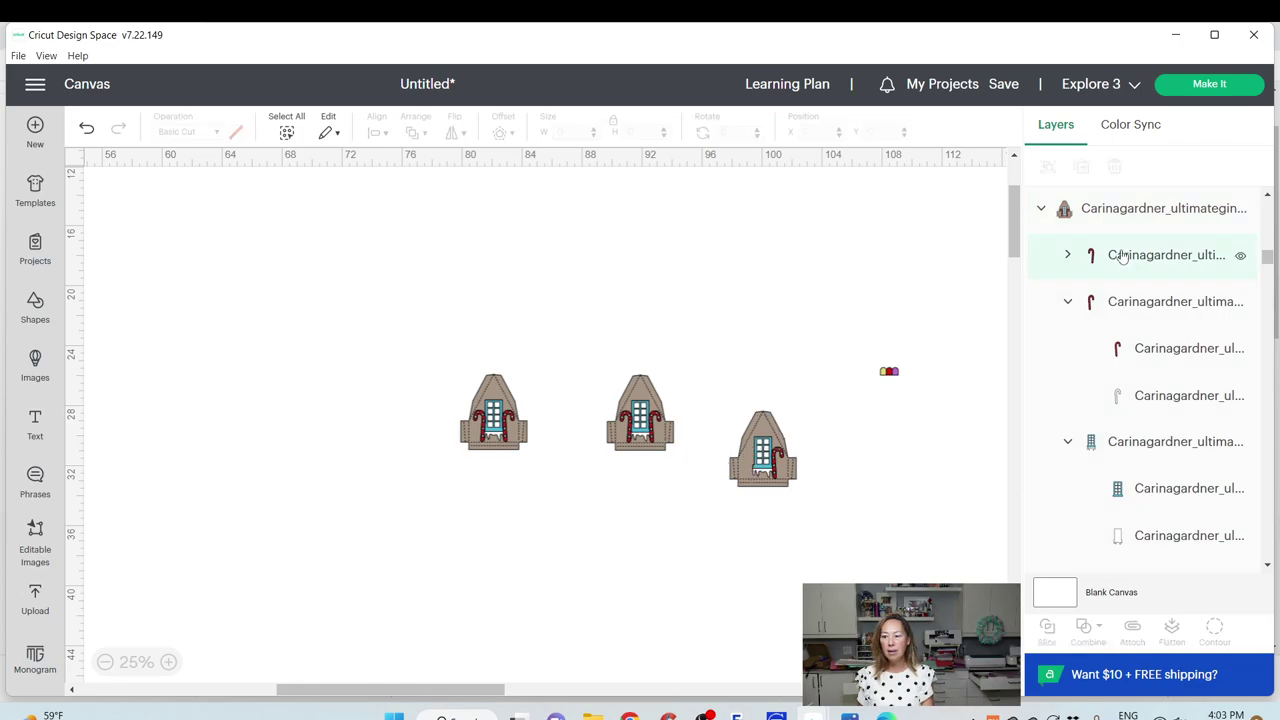
key("Delete")
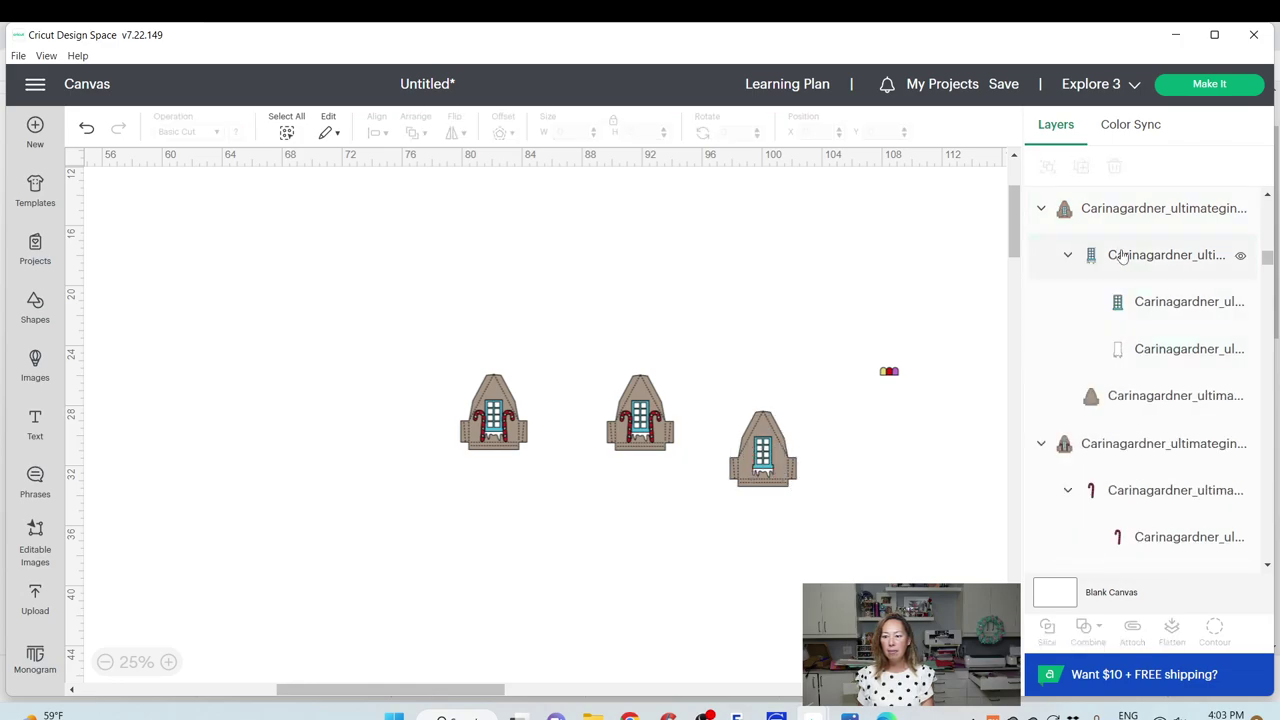
left_click(1122, 257)
key("Delete")
scroll(1100, 297, "down", 5)
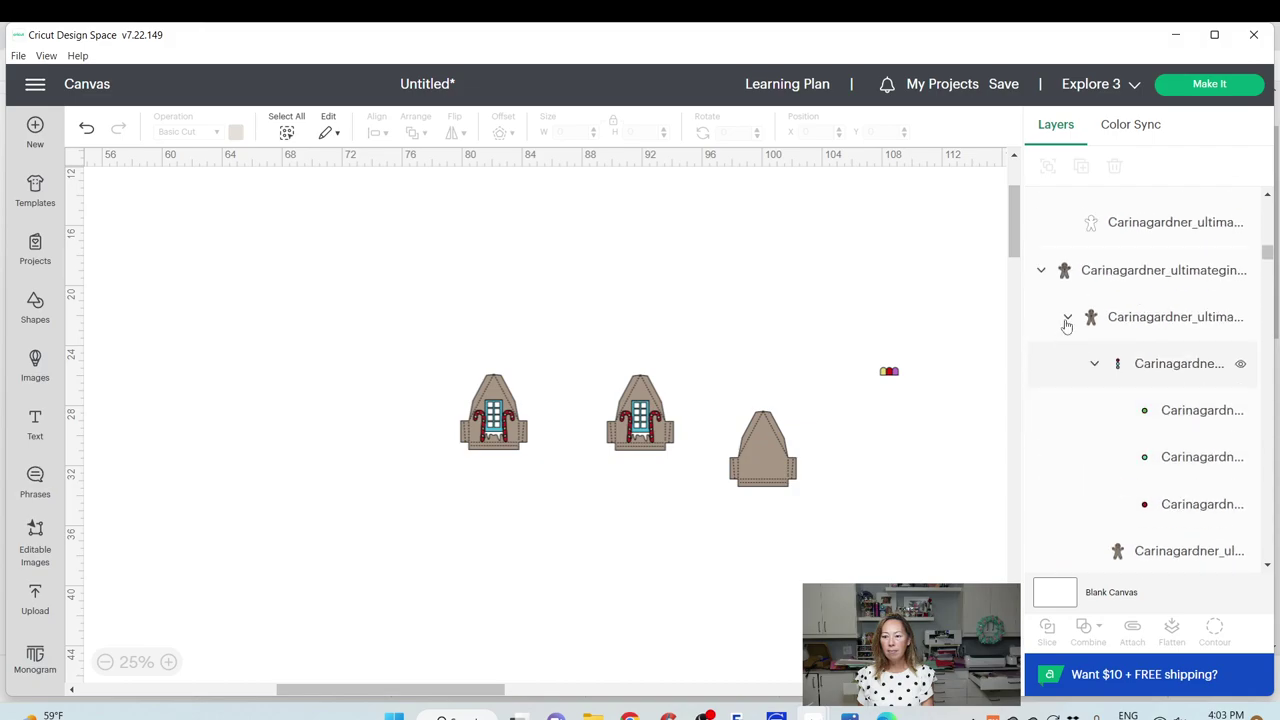
left_click(1064, 276)
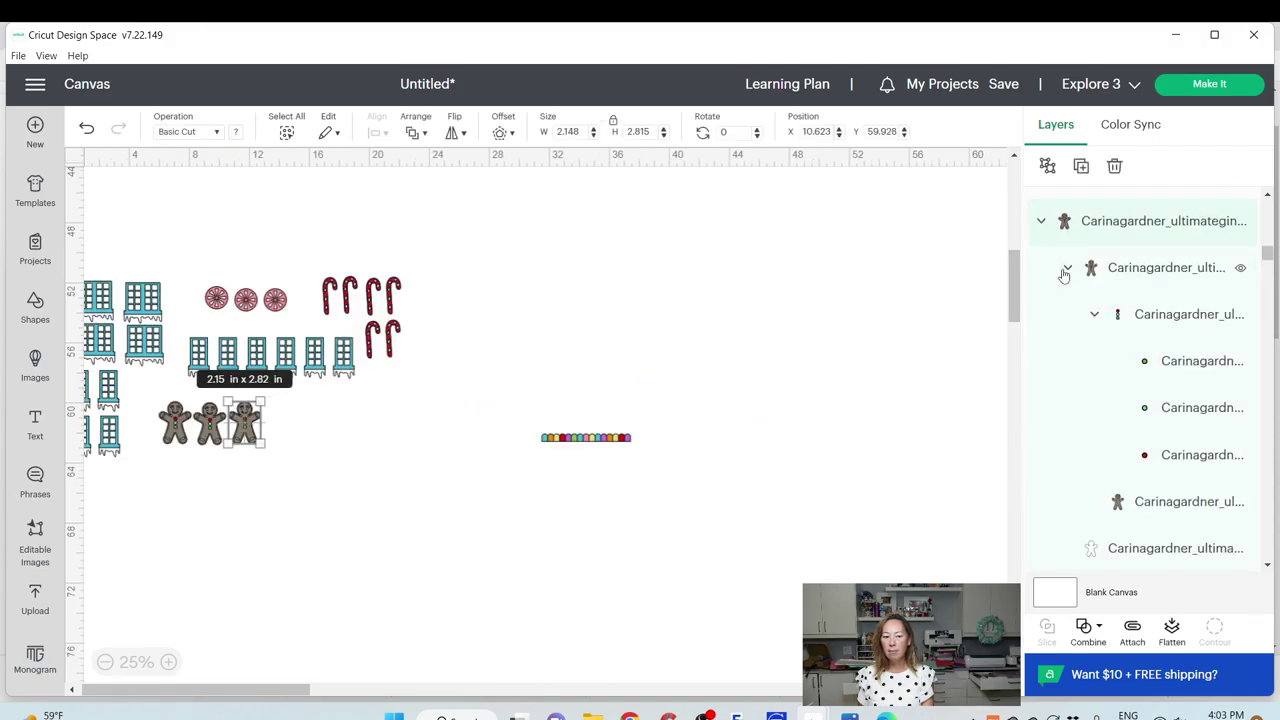
left_click(1064, 272)
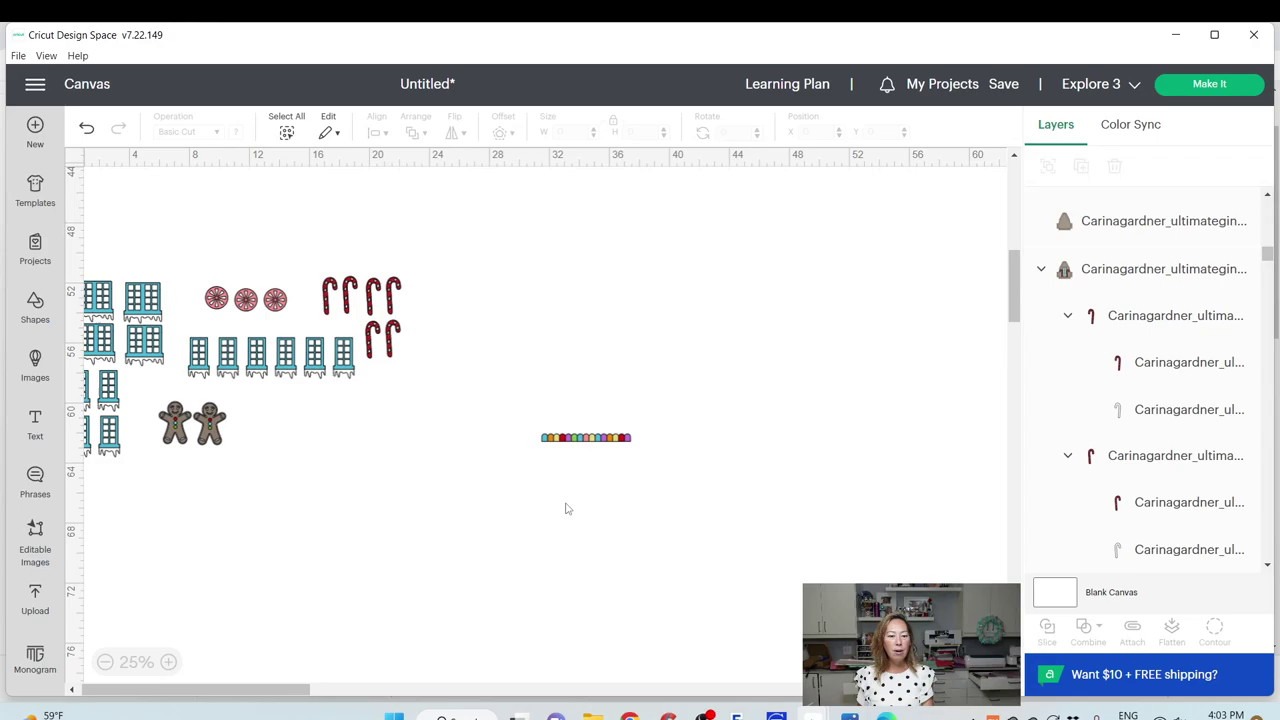
Delete the leftover decorations and set the brown wall beside the house front
left_click_drag(790, 464, 152, 269)
key("Delete")
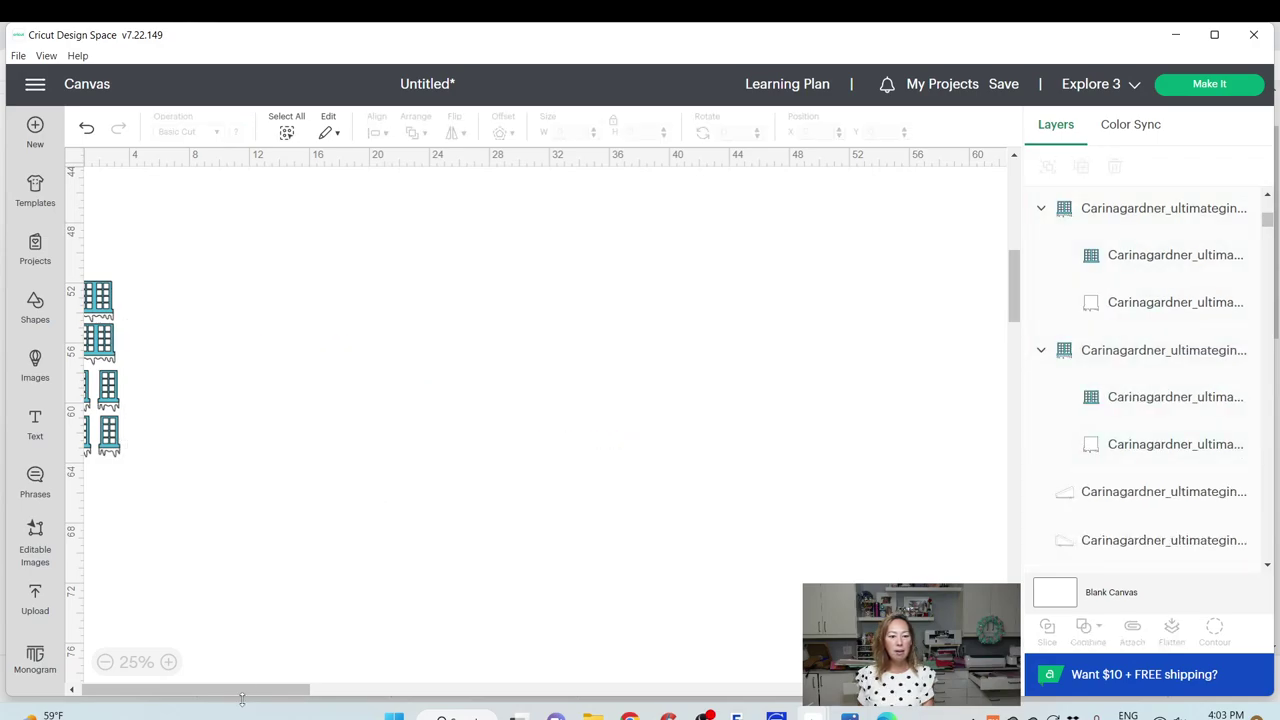
left_click_drag(264, 694, 257, 694)
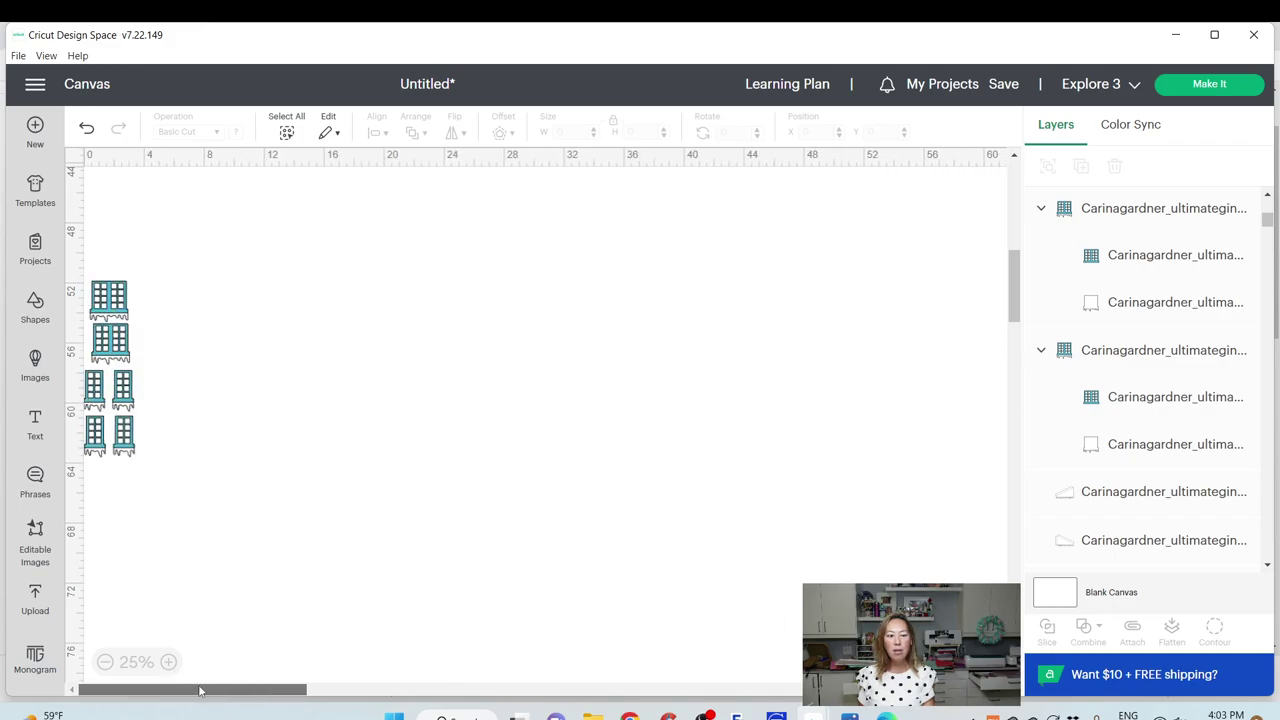
left_click_drag(230, 469, 83, 289)
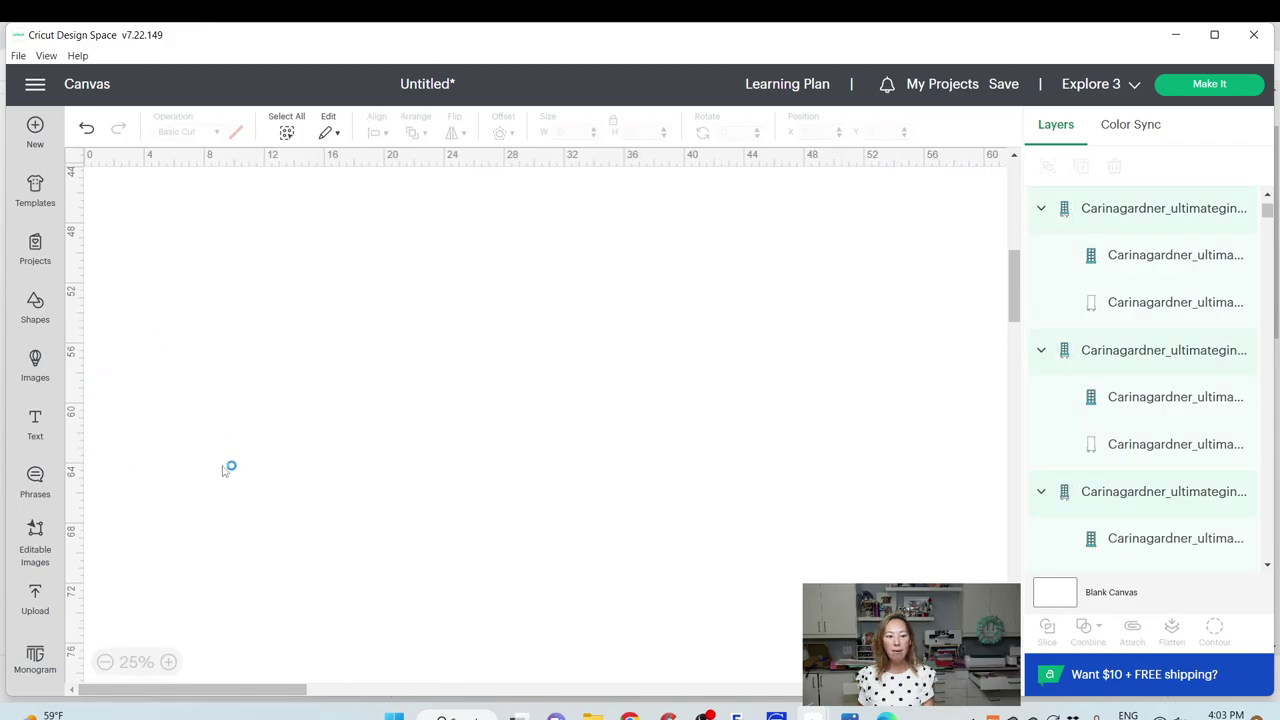
left_click_drag(280, 690, 510, 690)
left_click_drag(317, 530, 266, 392)
left_click_drag(459, 444, 447, 308)
Delete the left and right red fringe pieces and the white outline pieces
left_click(455, 592)
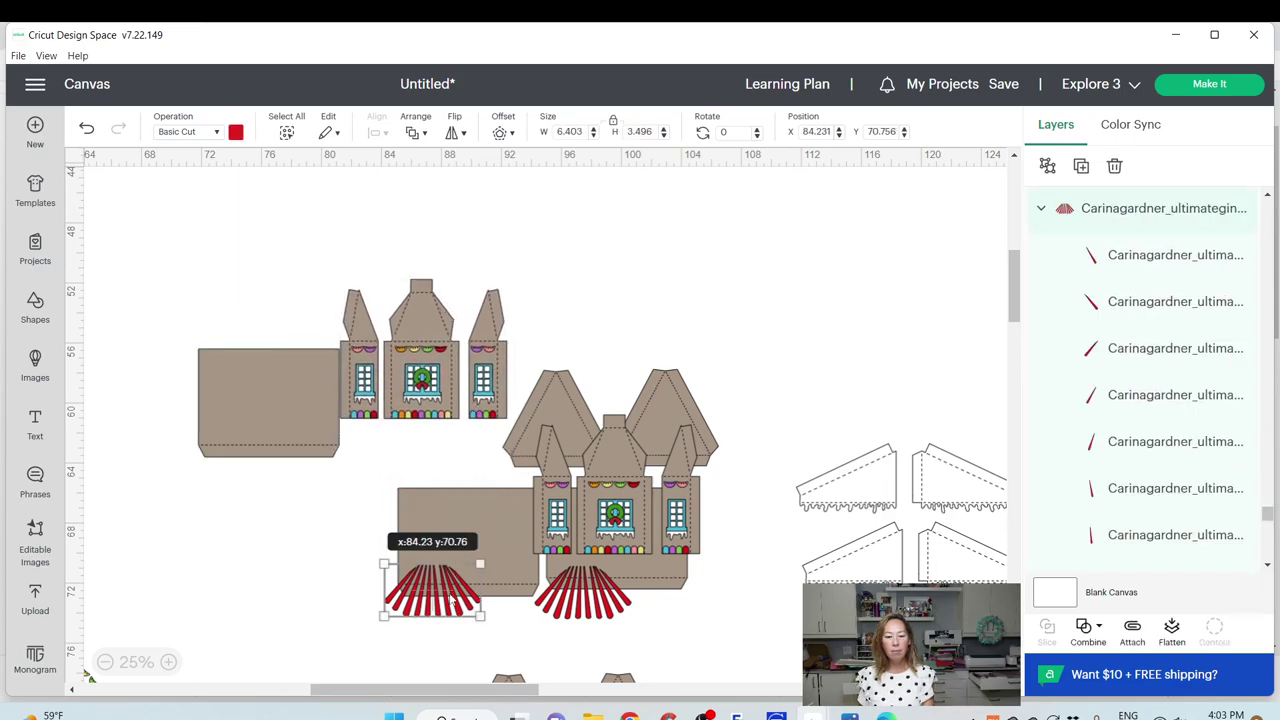
key("Delete")
left_click(592, 608)
key("Delete")
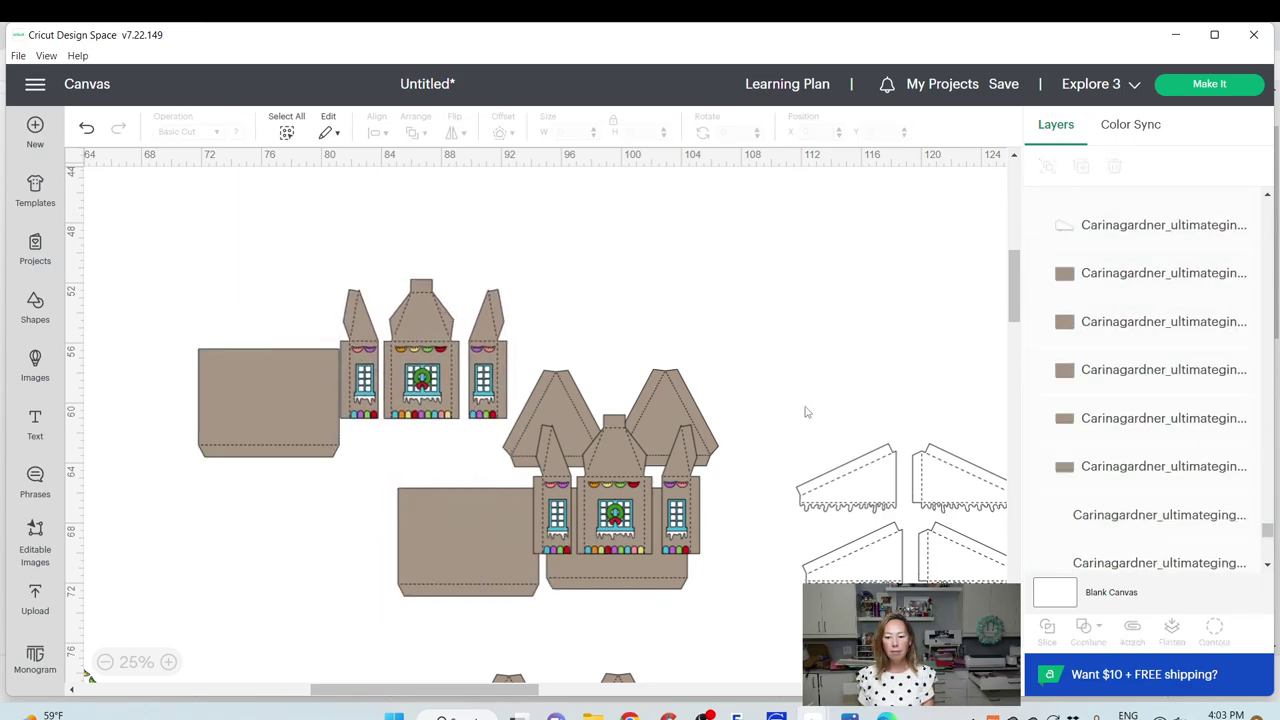
left_click_drag(807, 412, 1005, 595)
key("Delete")
Spread out the house fronts, then delete the candy canes and mini gingerbread house
left_click_drag(600, 515, 674, 296)
left_click_drag(690, 415, 797, 427)
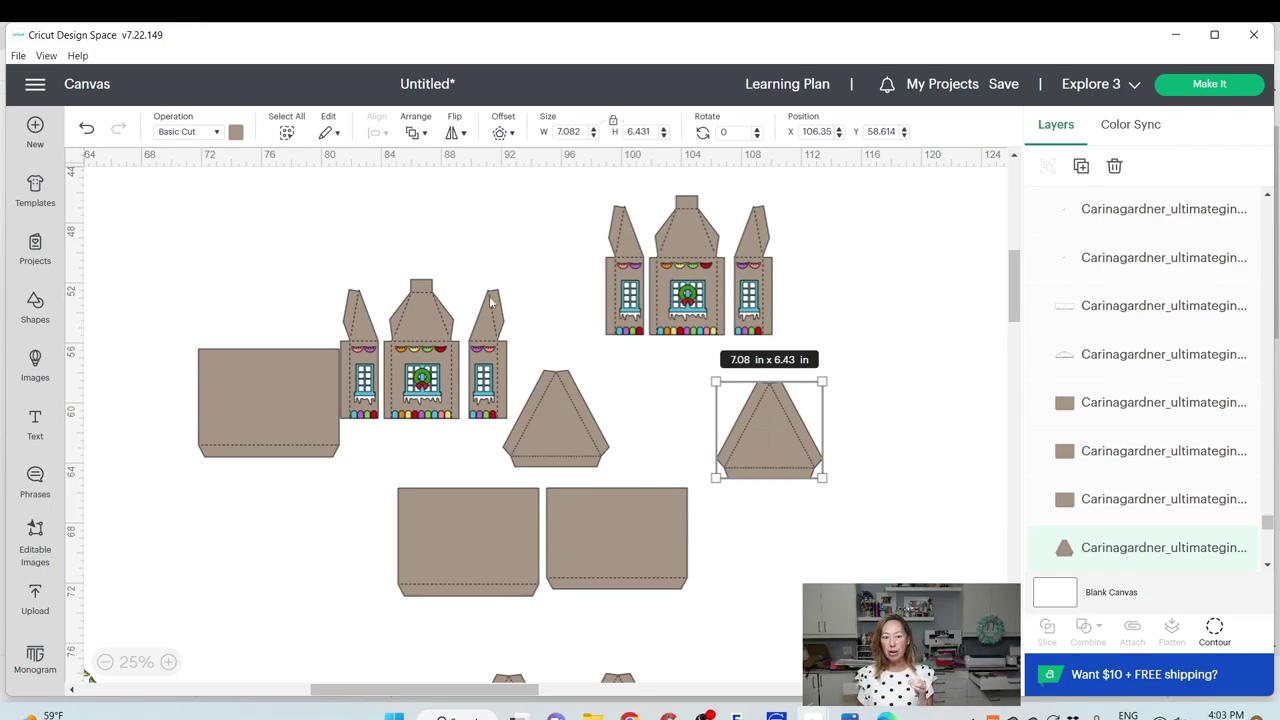
left_click_drag(490, 300, 509, 255)
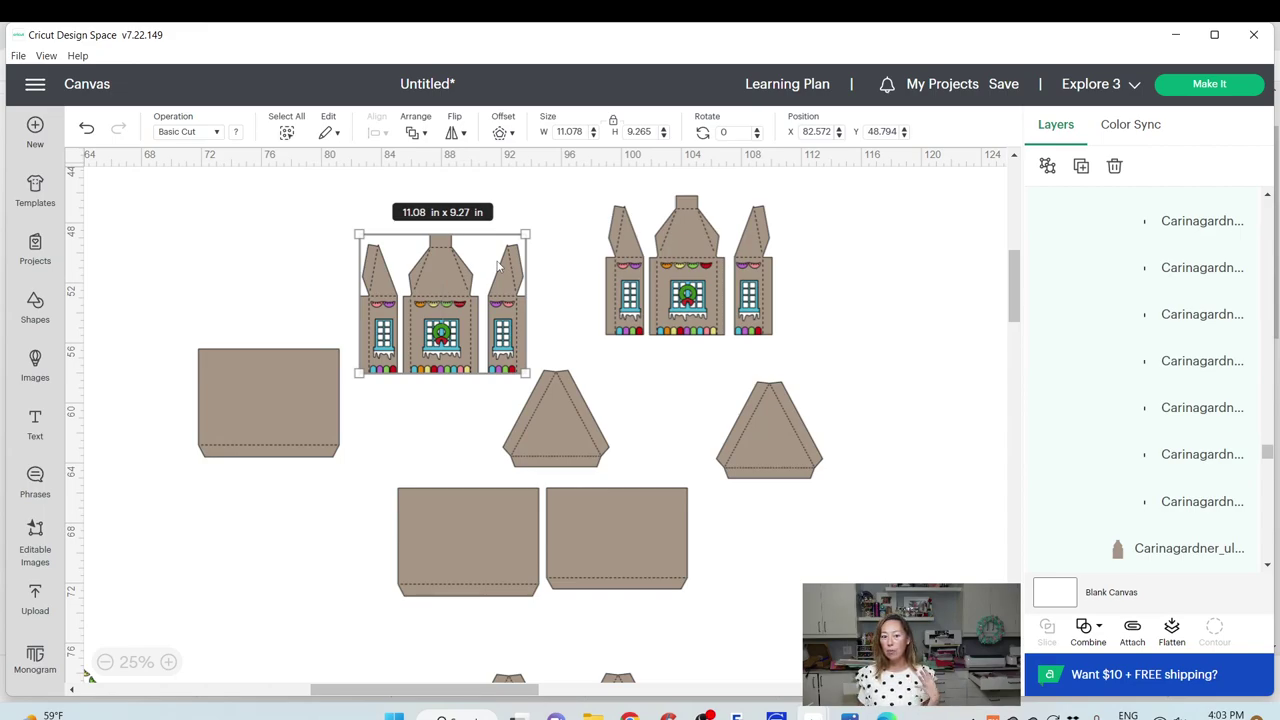
scroll(755, 500, "down", 5)
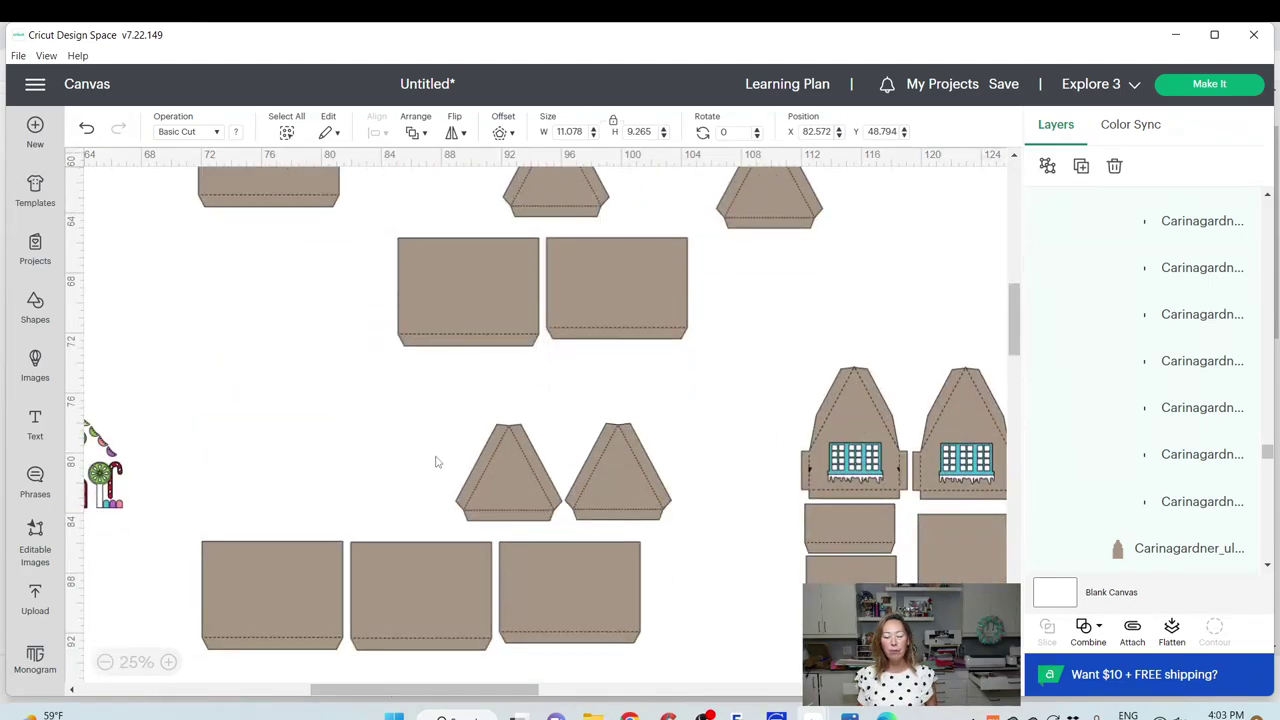
left_click_drag(420, 691, 326, 691)
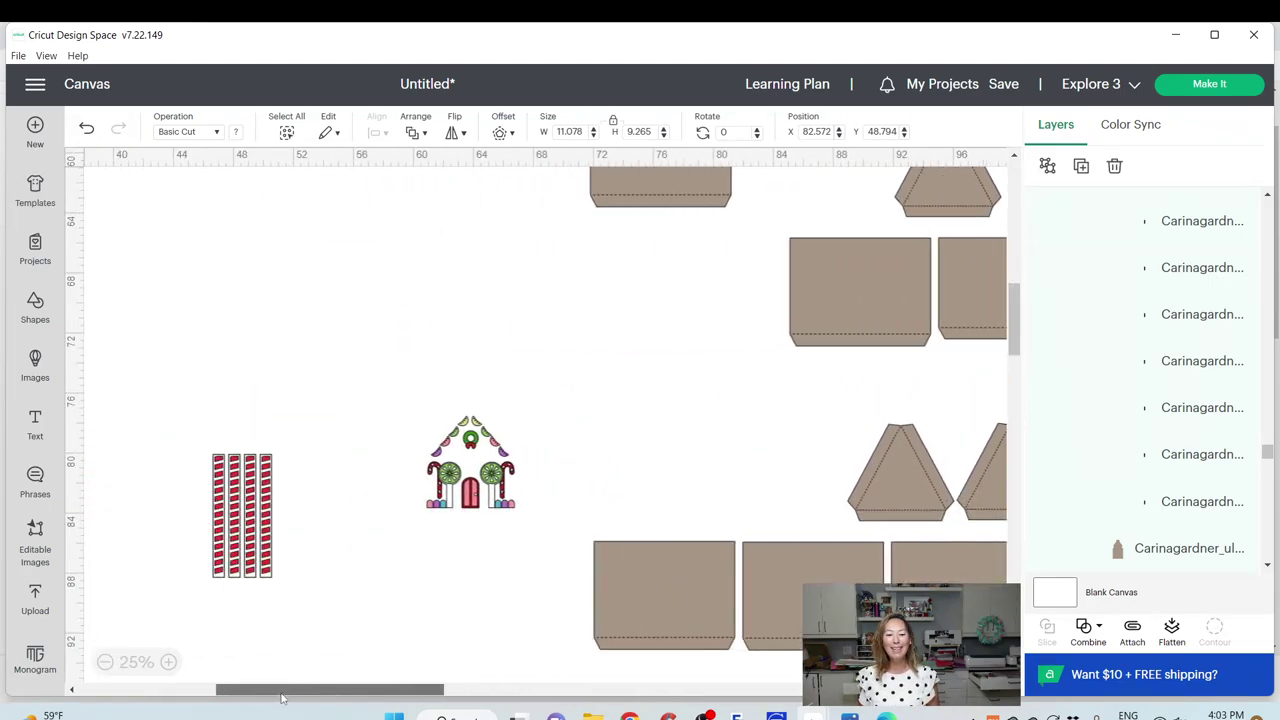
left_click_drag(121, 348, 509, 593)
key("Delete")
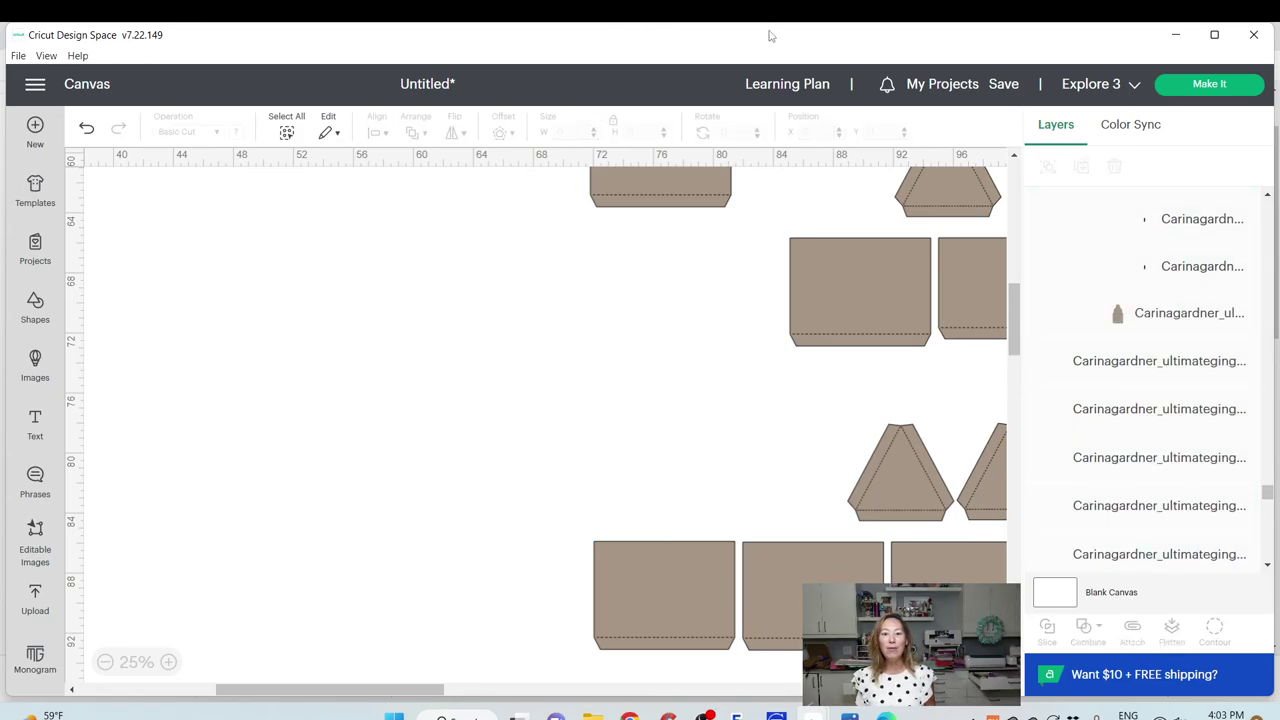
Save the project as 'gingerbread house demo just the house', then shift the left gable piece up
left_click(1004, 85)
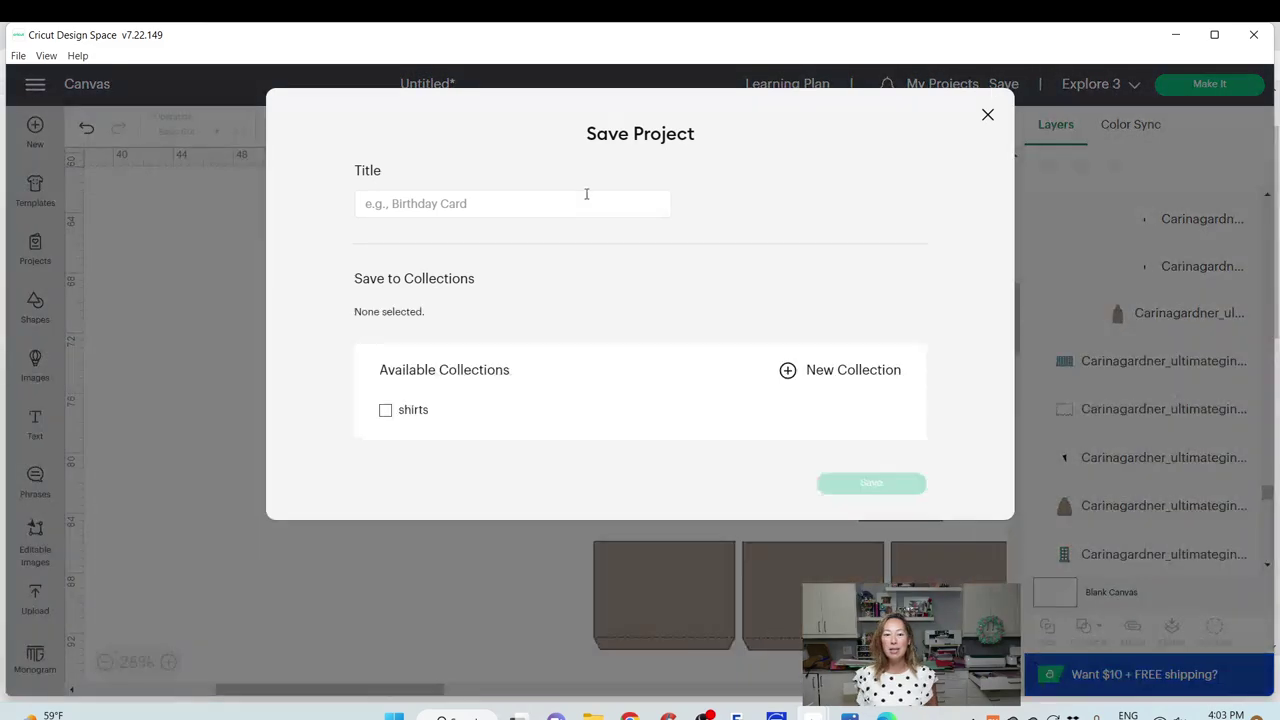
type("gin")
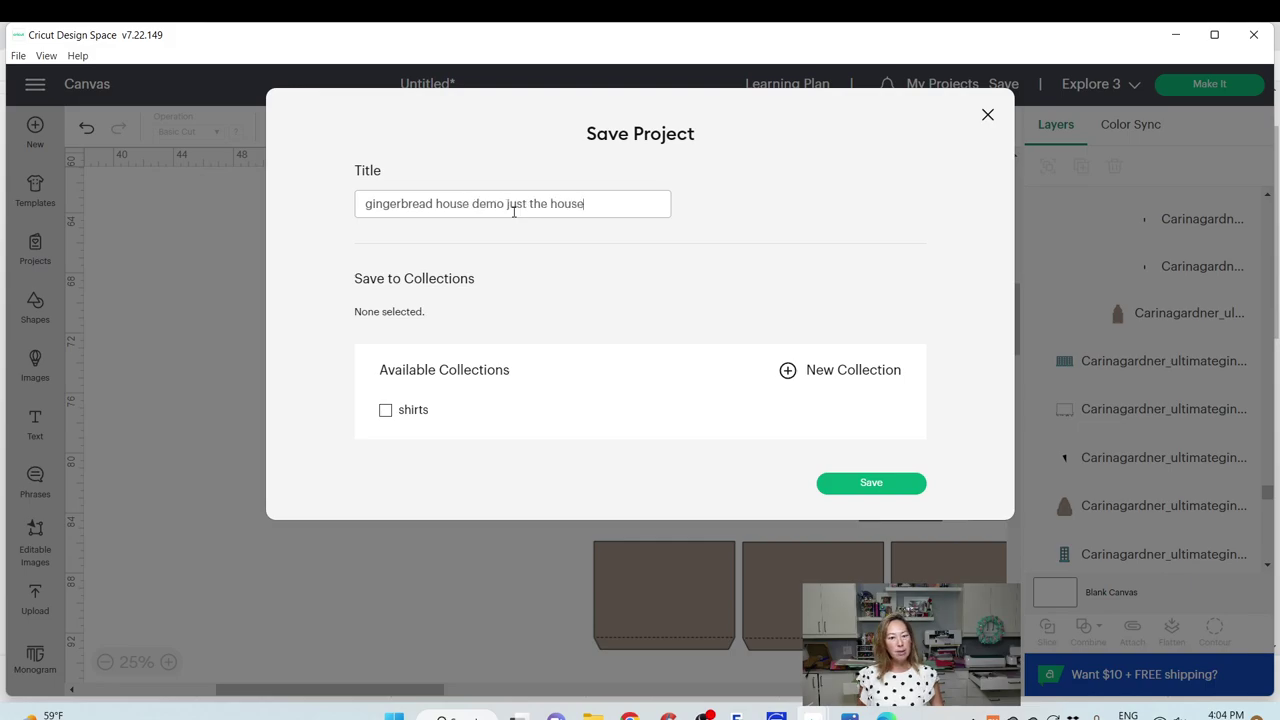
left_click(879, 494)
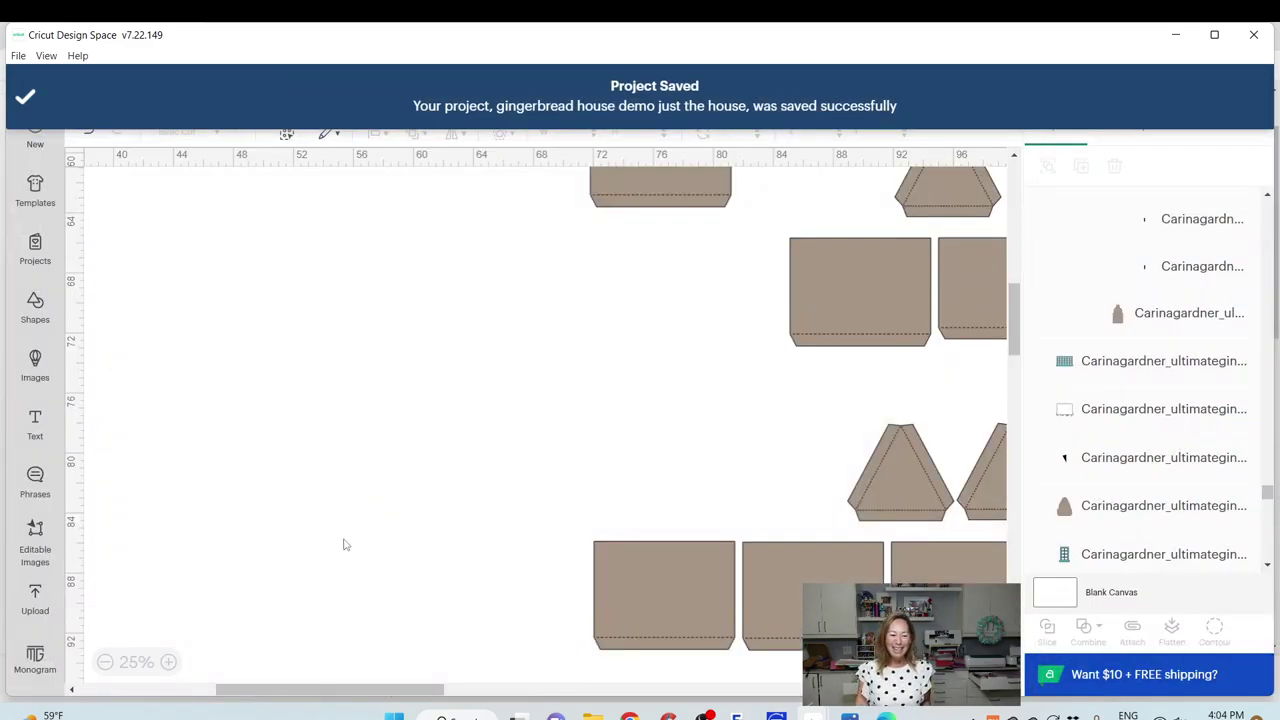
left_click_drag(350, 690, 532, 633)
left_click_drag(480, 430, 480, 383)
Move both gable pieces off their blue windows and delete the two windows
left_click_drag(506, 428, 497, 371)
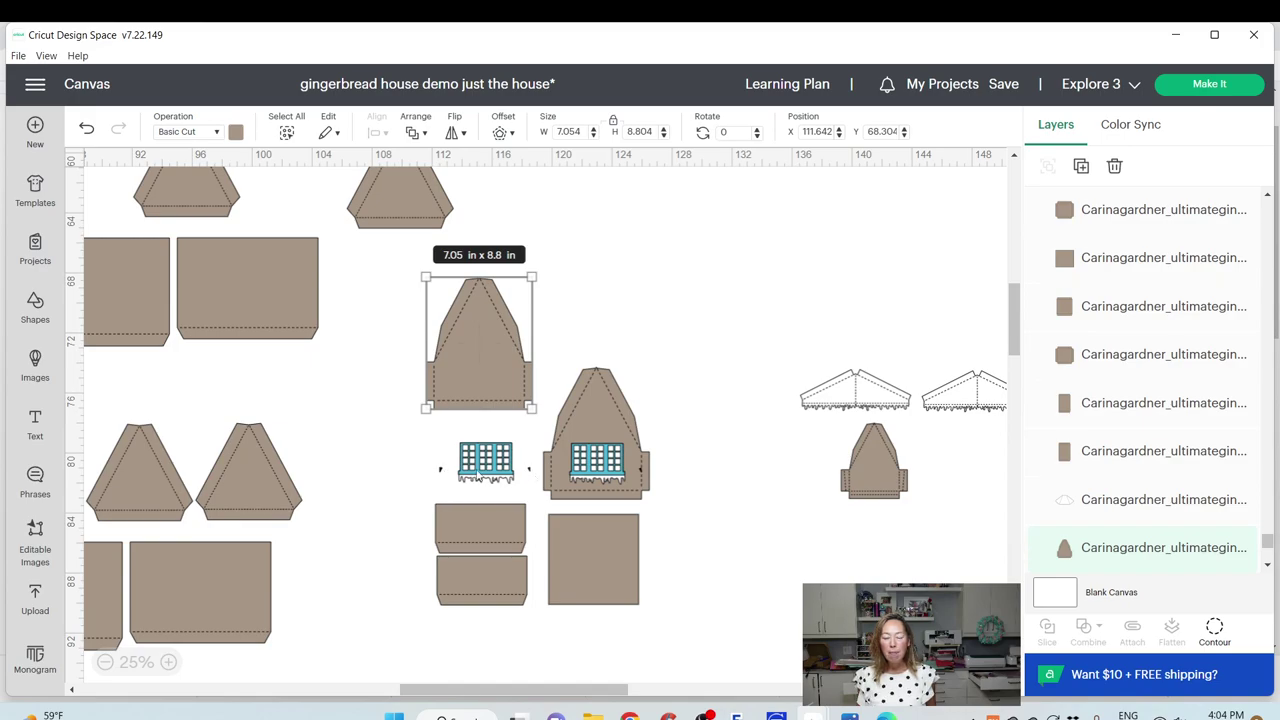
left_click_drag(422, 451, 532, 482)
key("Delete")
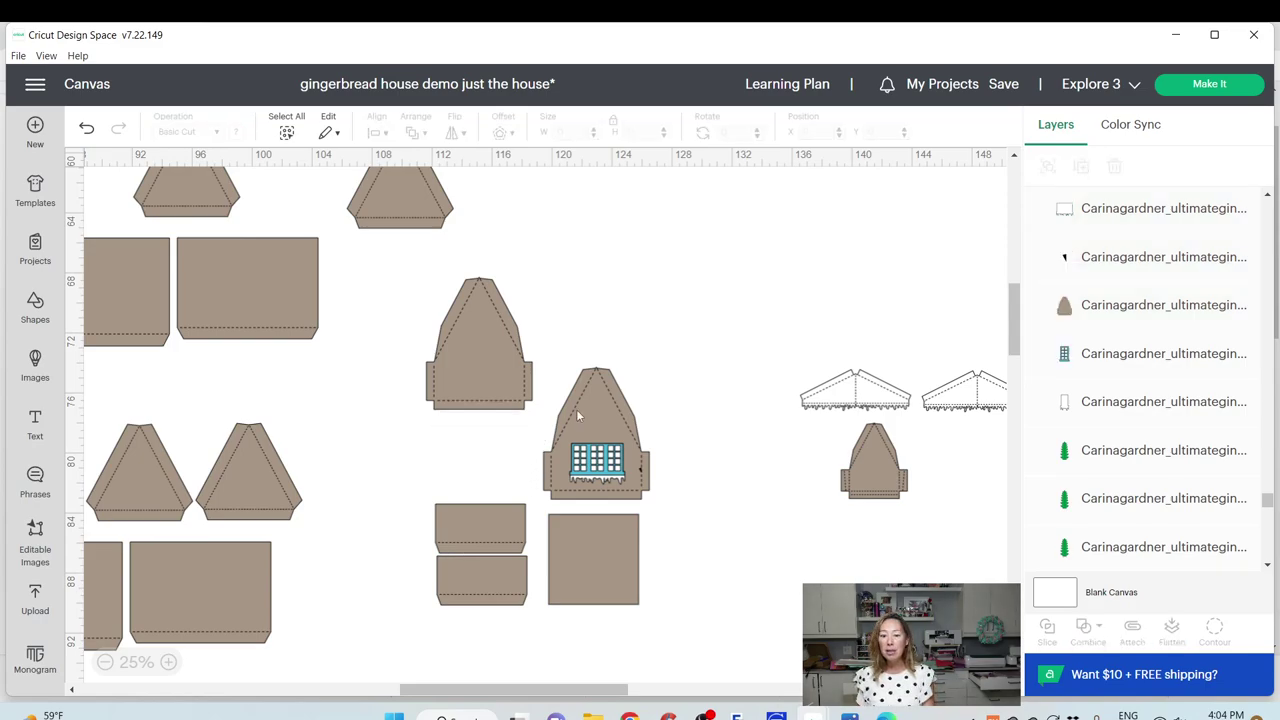
left_click_drag(597, 420, 632, 332)
left_click_drag(546, 453, 689, 491)
key("Delete")
Line the right gable up beside the left and delete the two white roof outline pieces
left_click_drag(658, 392, 640, 373)
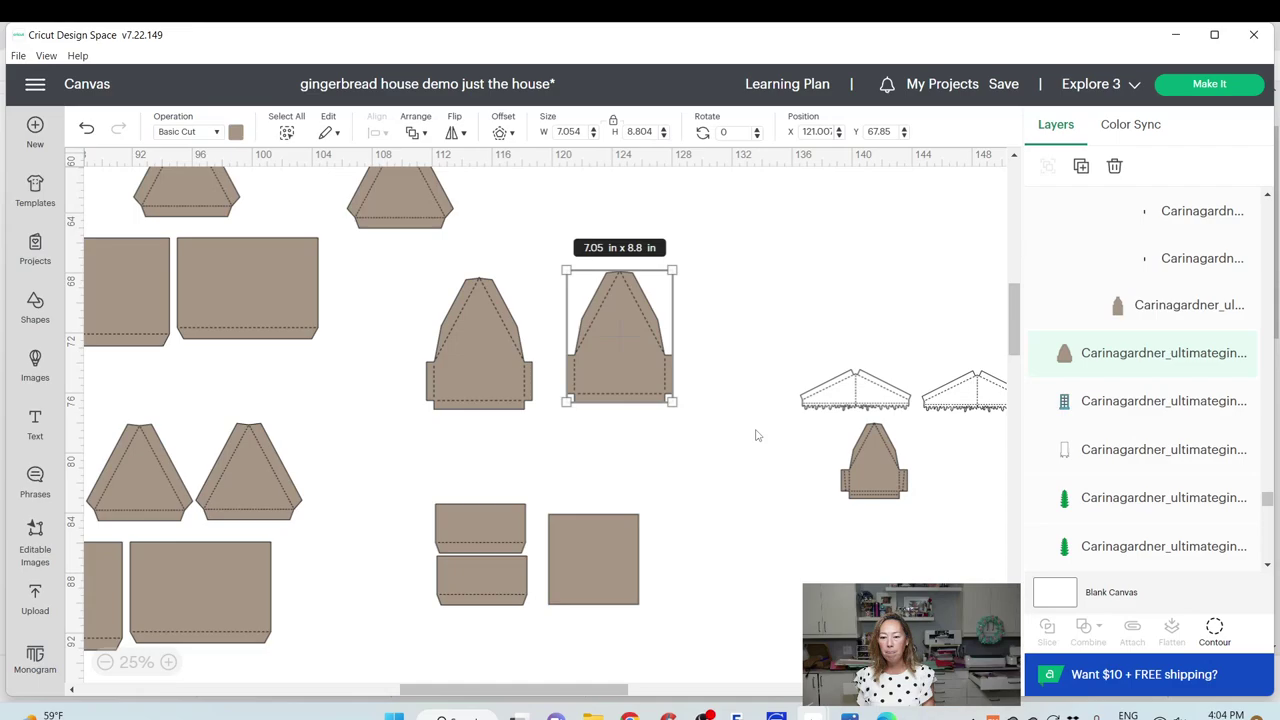
left_click_drag(780, 334, 997, 404)
key("Delete")
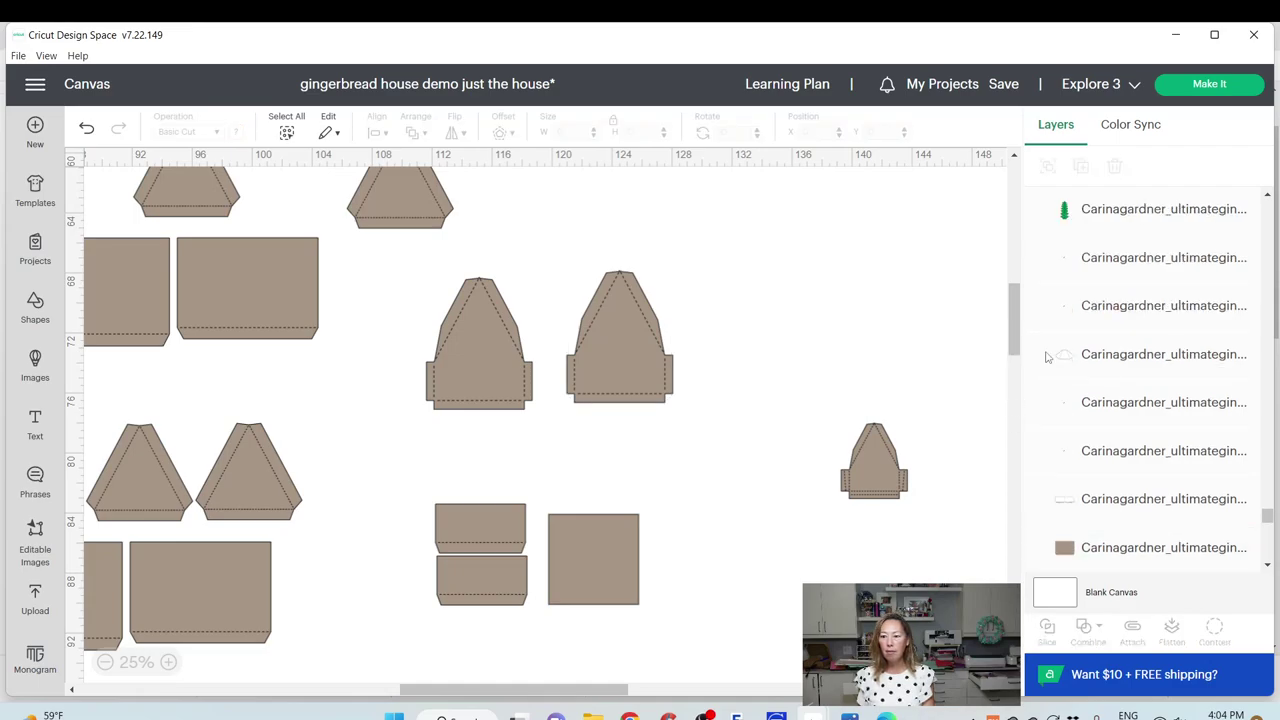
Delete all nine green tree pieces
left_click(1127, 212)
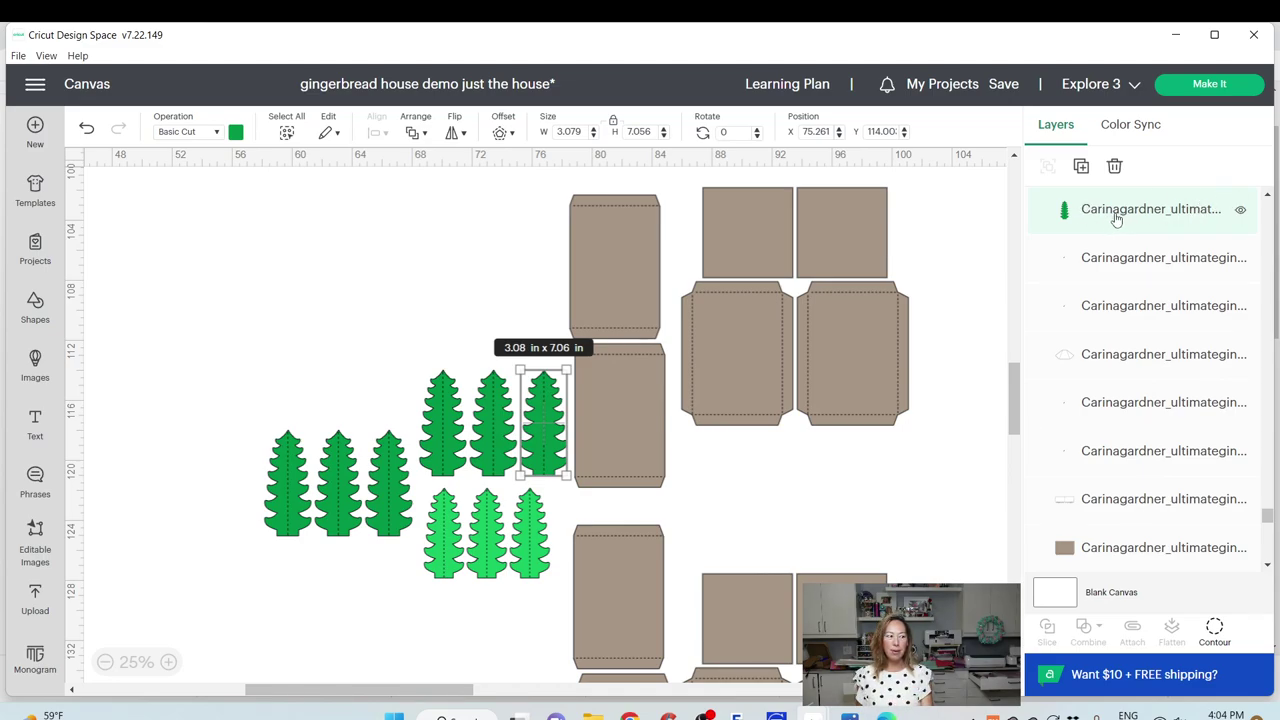
left_click_drag(189, 344, 543, 620)
key("Delete")
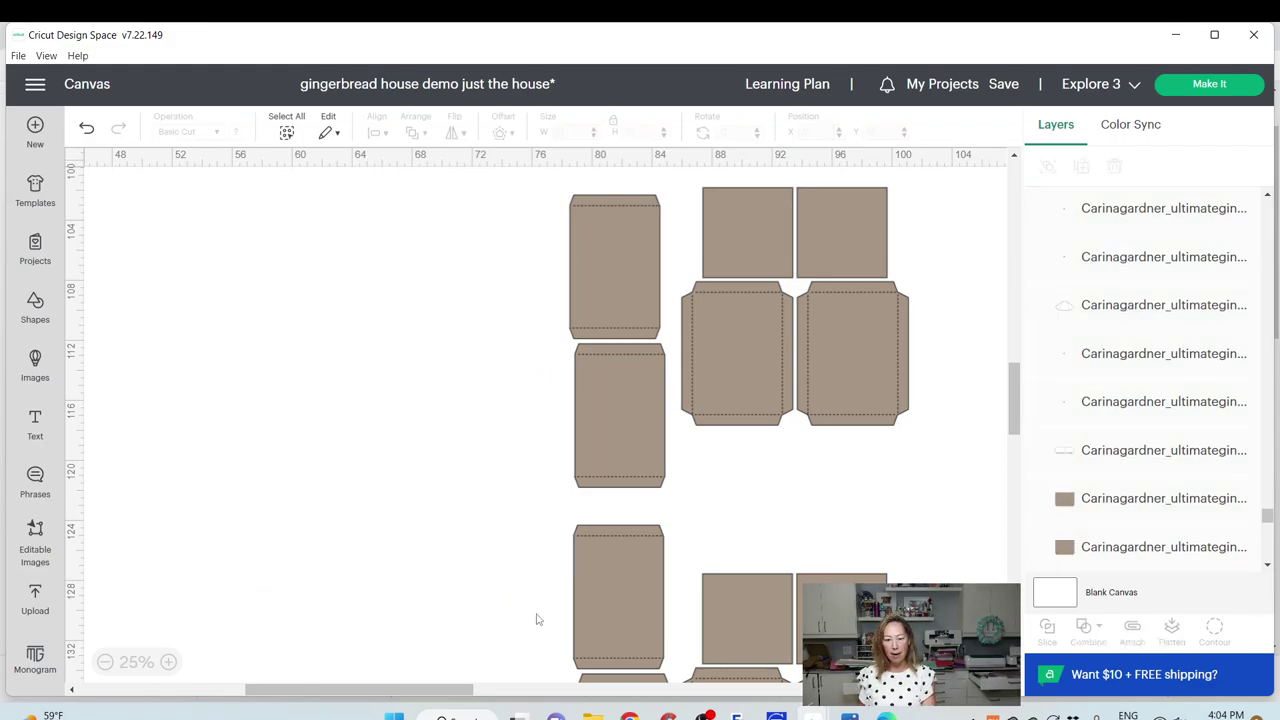
Delete the two white trapezoid pieces and the drip-edged outline piece
left_click(1158, 306)
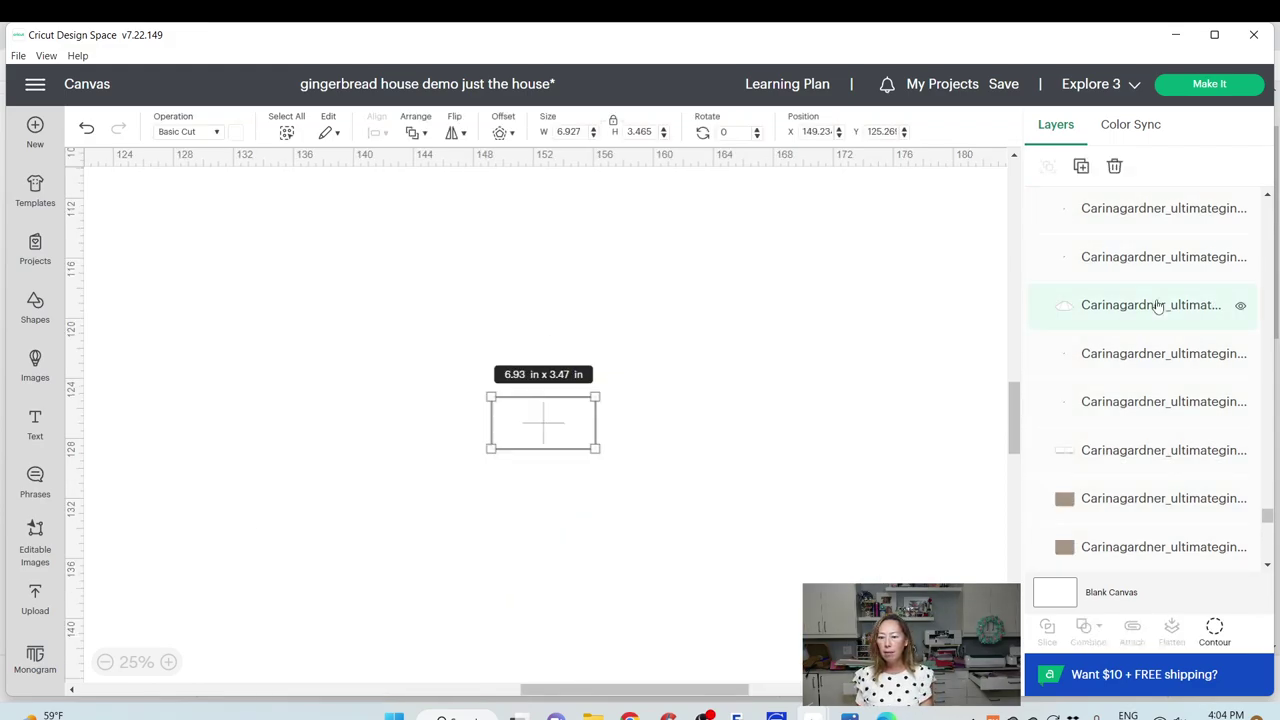
left_click(657, 577)
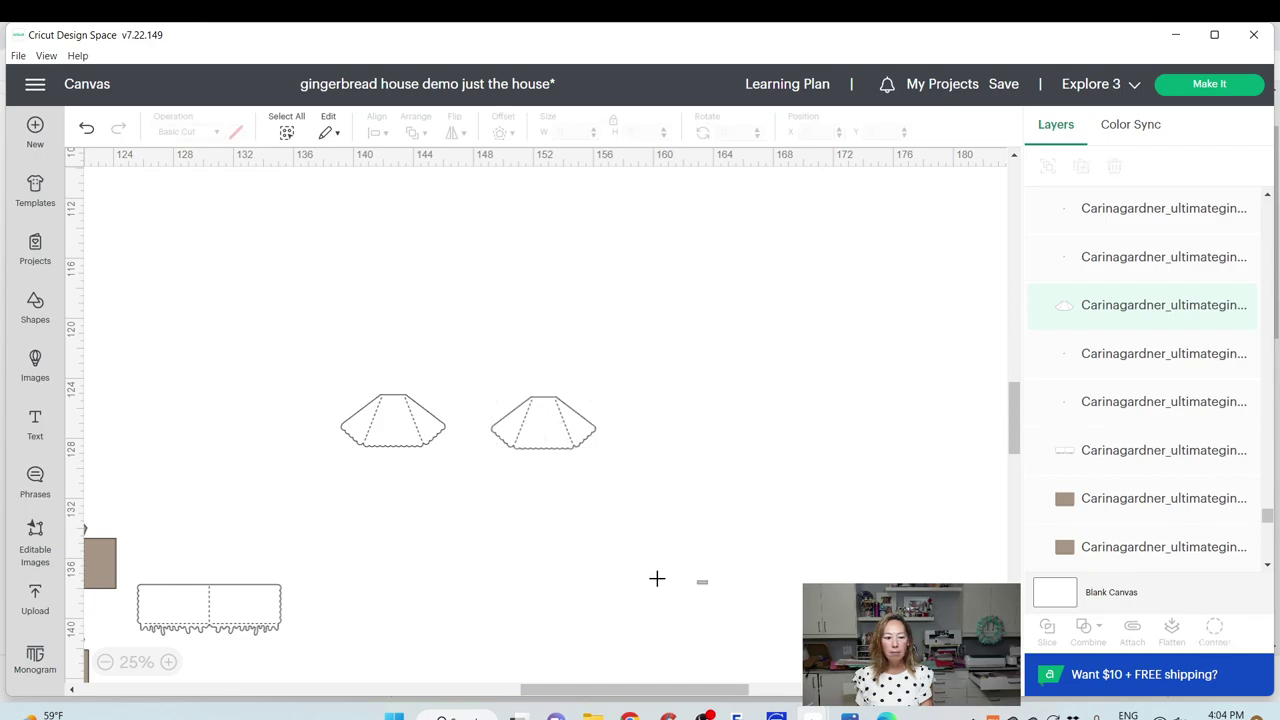
left_click_drag(286, 413, 203, 371)
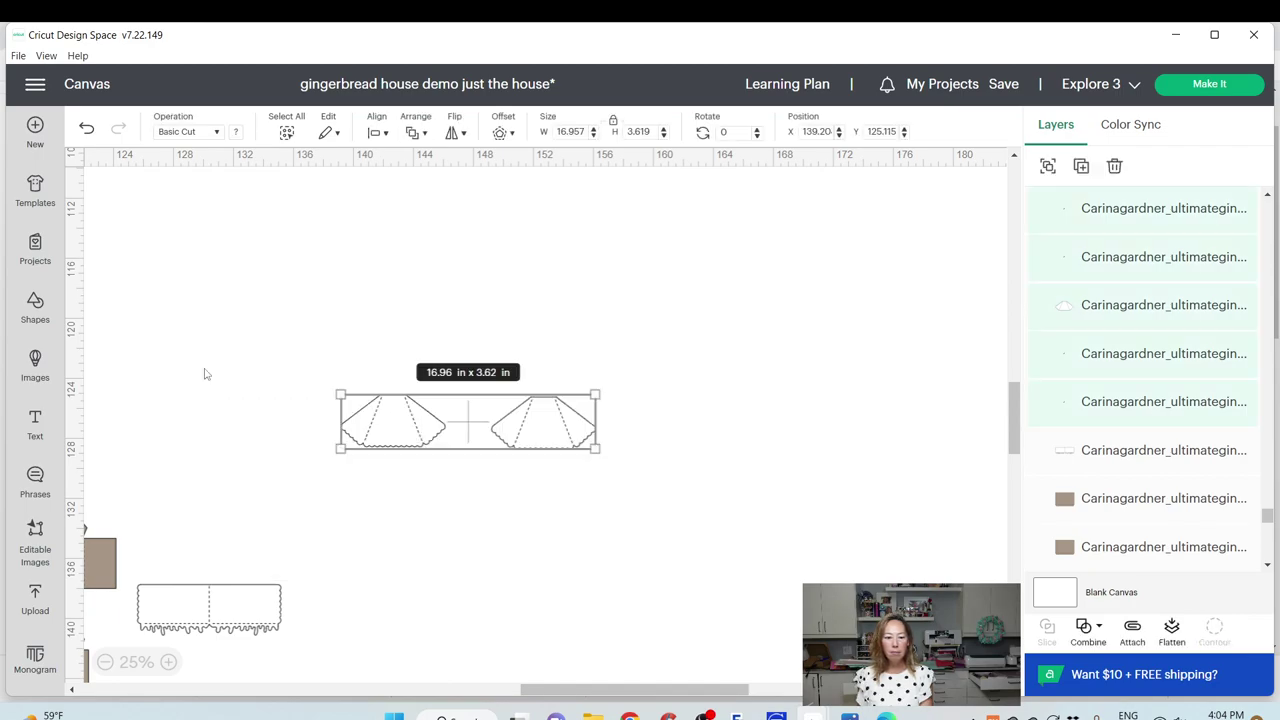
key("Delete")
left_click(253, 591)
key("Delete")
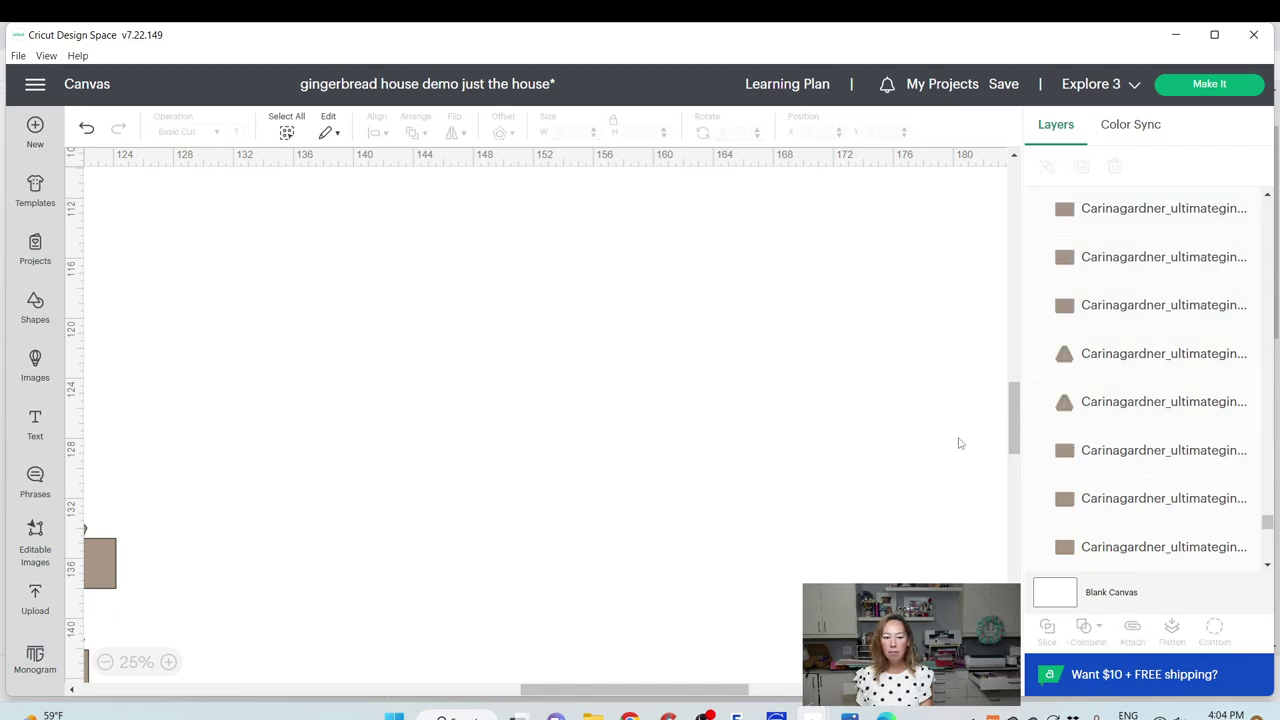
mouse_move(1269, 521)
left_mouse_down()
mouse_move(1268, 556)
mouse_move(1268, 423)
left_mouse_up()
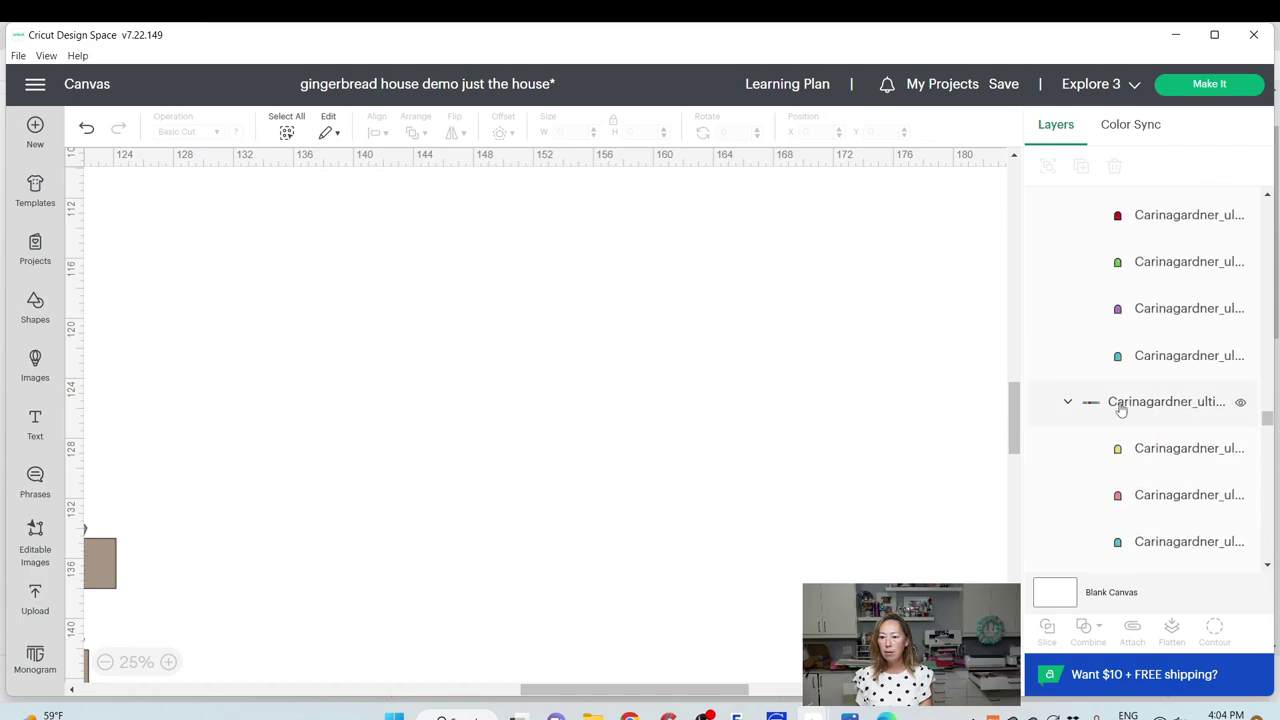
Pull the left house front's towers and body apart and delete its window and trim pieces
left_click(1116, 404)
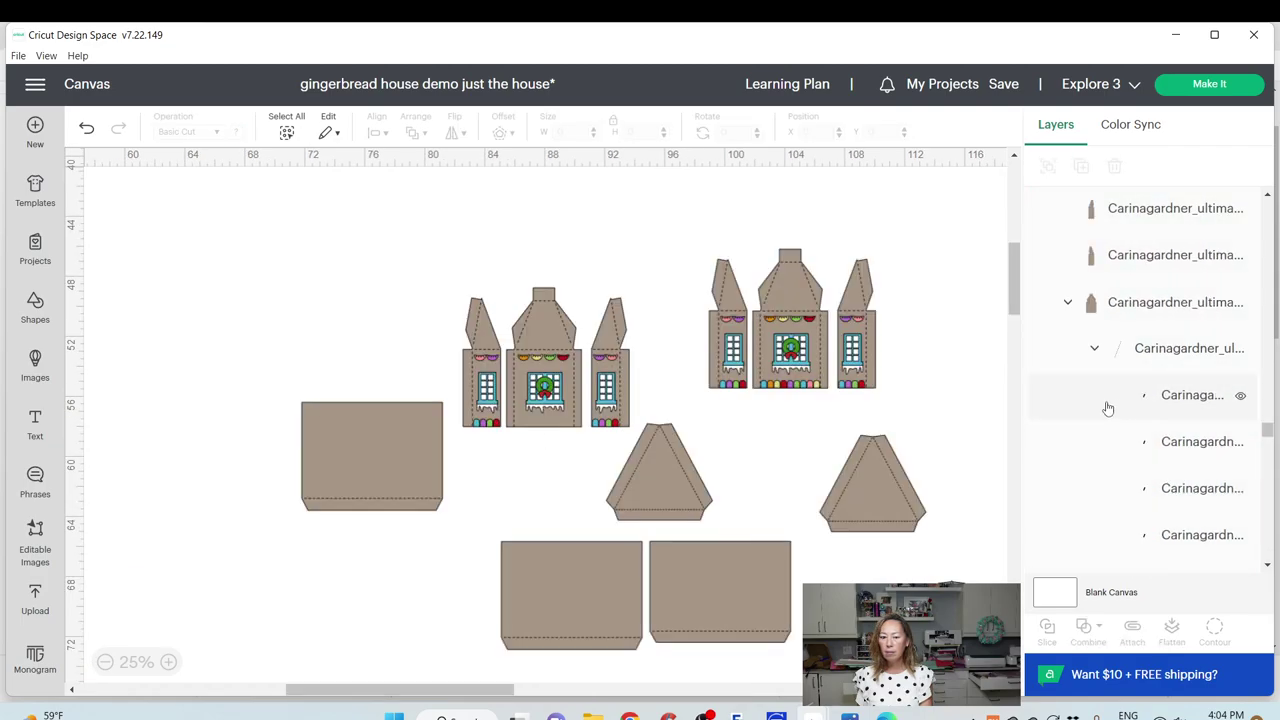
left_click(542, 320)
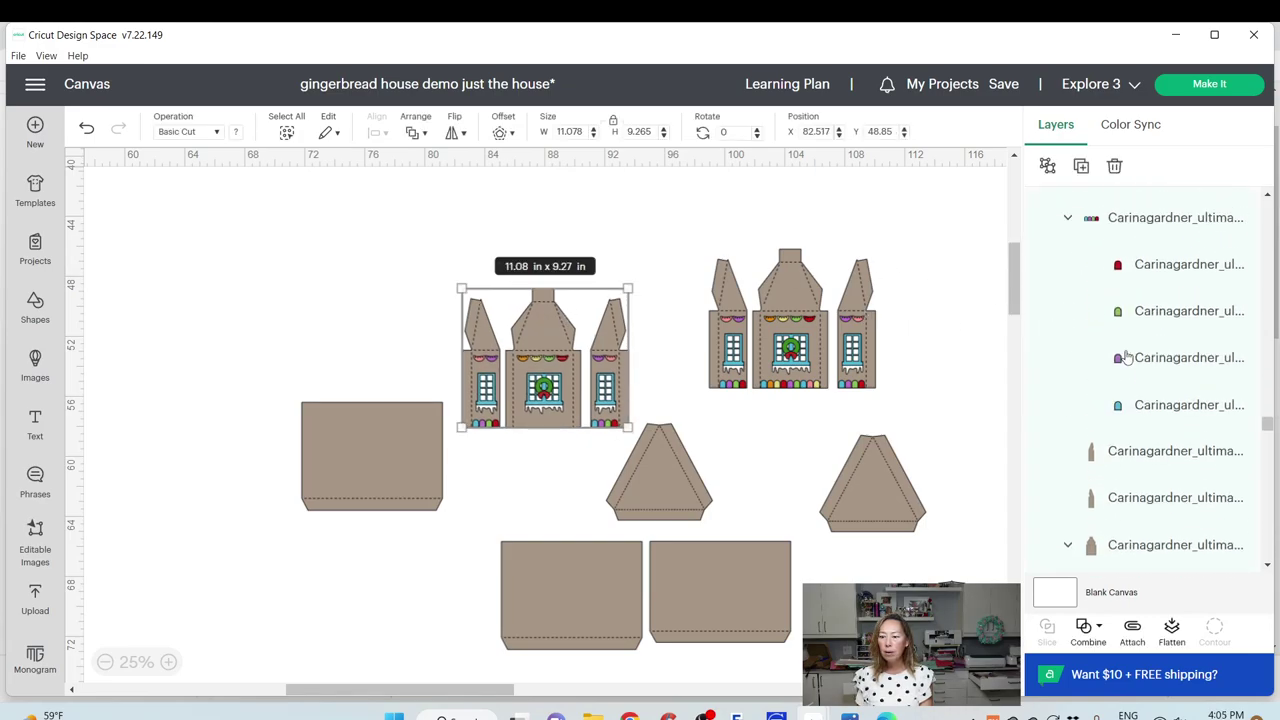
scroll(1117, 352, "up", 3)
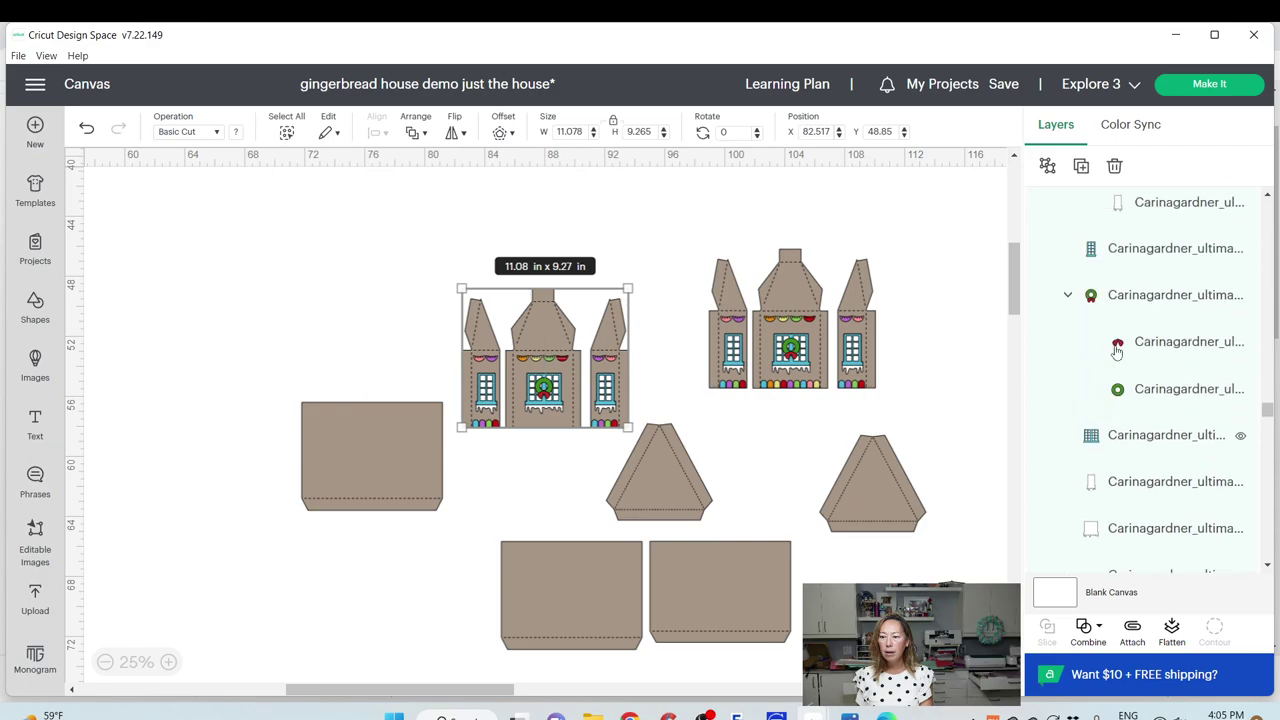
scroll(1113, 345, "up", 3)
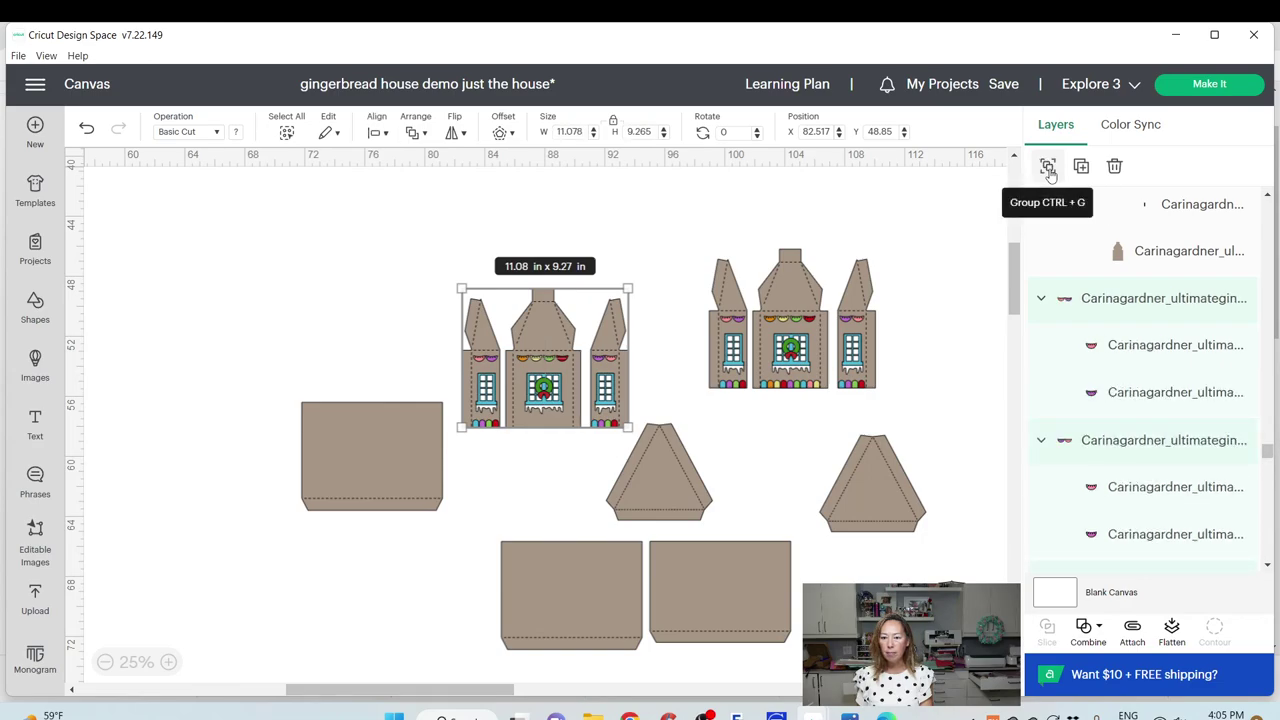
left_click_drag(546, 296, 320, 252)
left_click(718, 218)
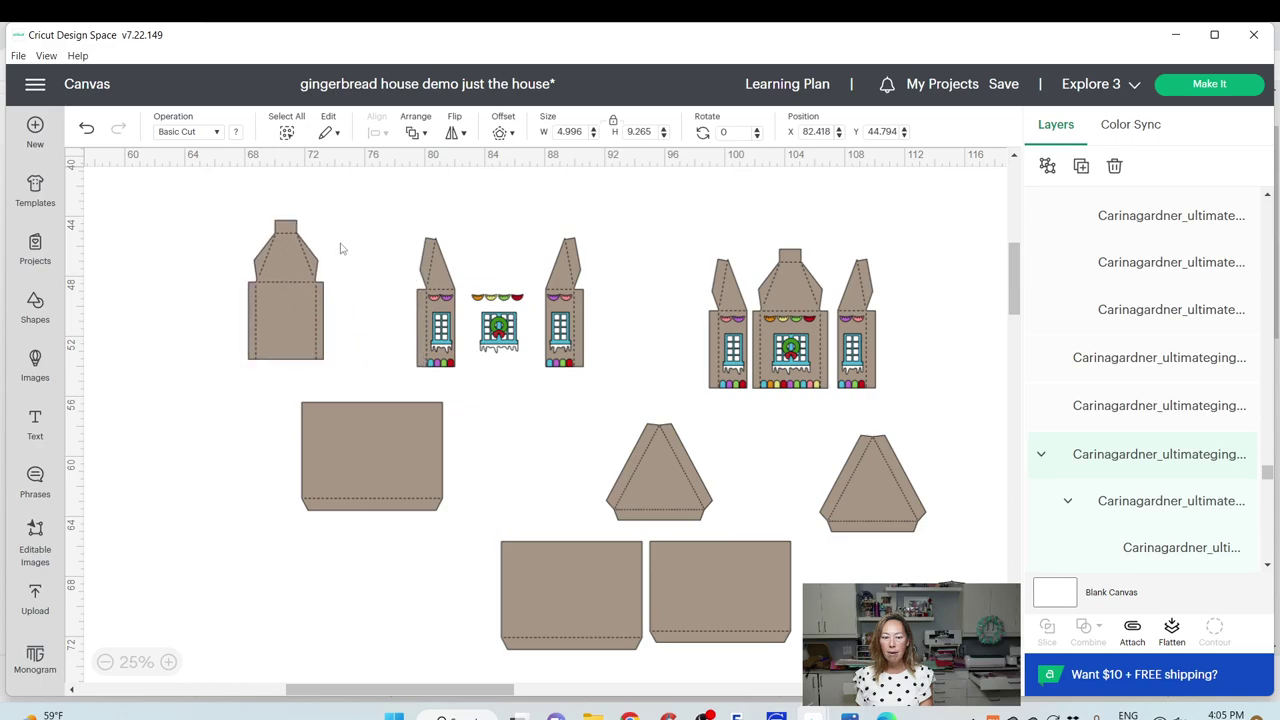
left_click(425, 280)
left_click_drag(395, 266, 166, 258)
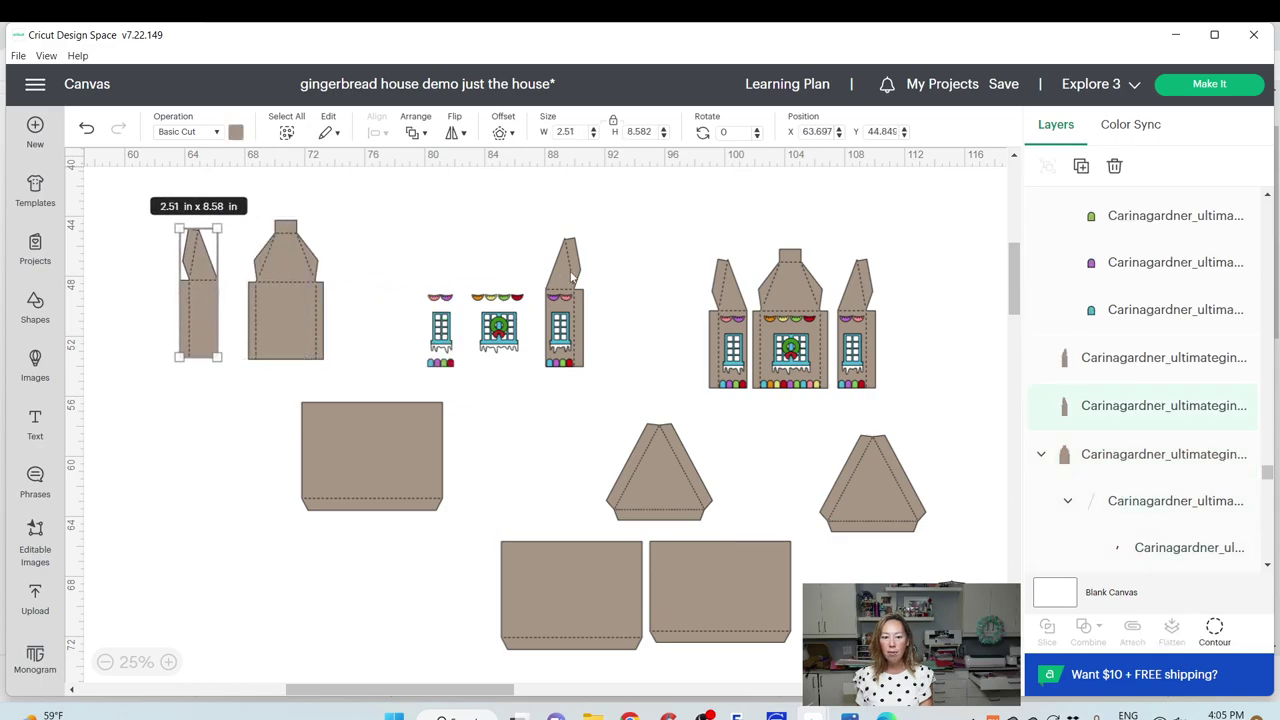
left_click_drag(555, 268, 354, 260)
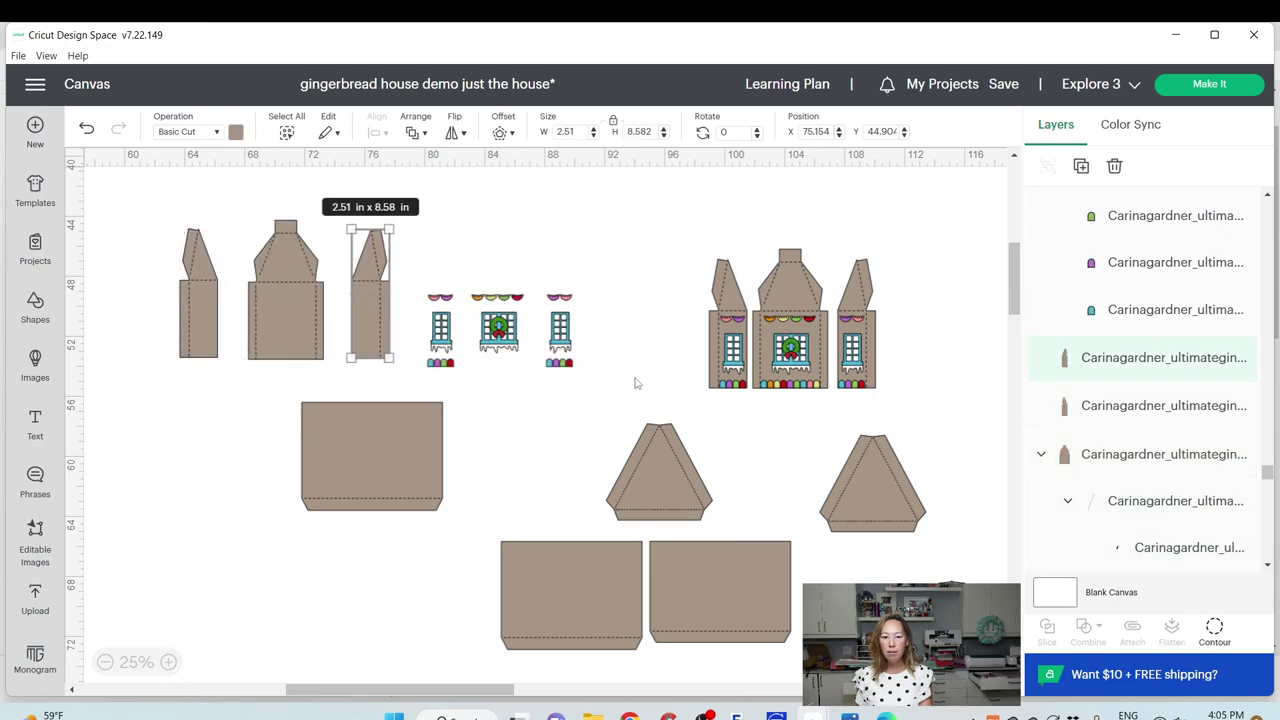
left_click_drag(633, 377, 425, 265)
key("Delete")
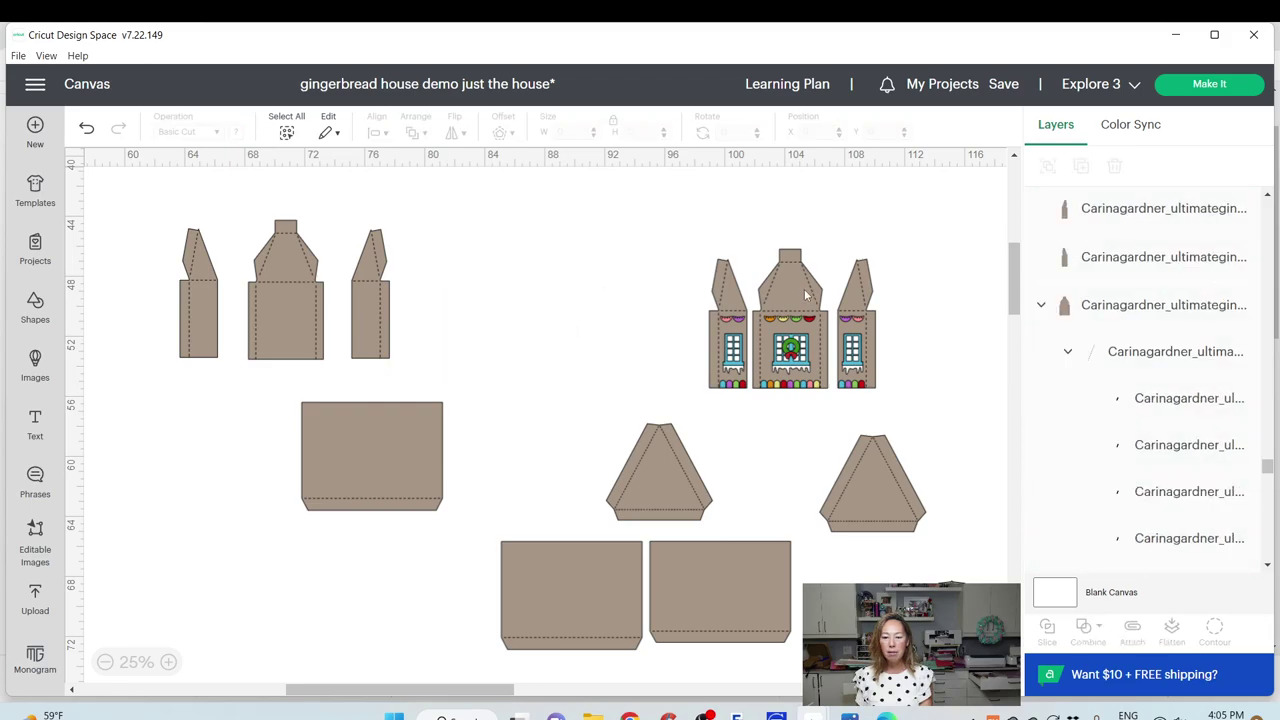
Ungroup the right house front, separate its towers and body, and delete its window and candy pieces
left_click(820, 288)
left_click(1047, 165)
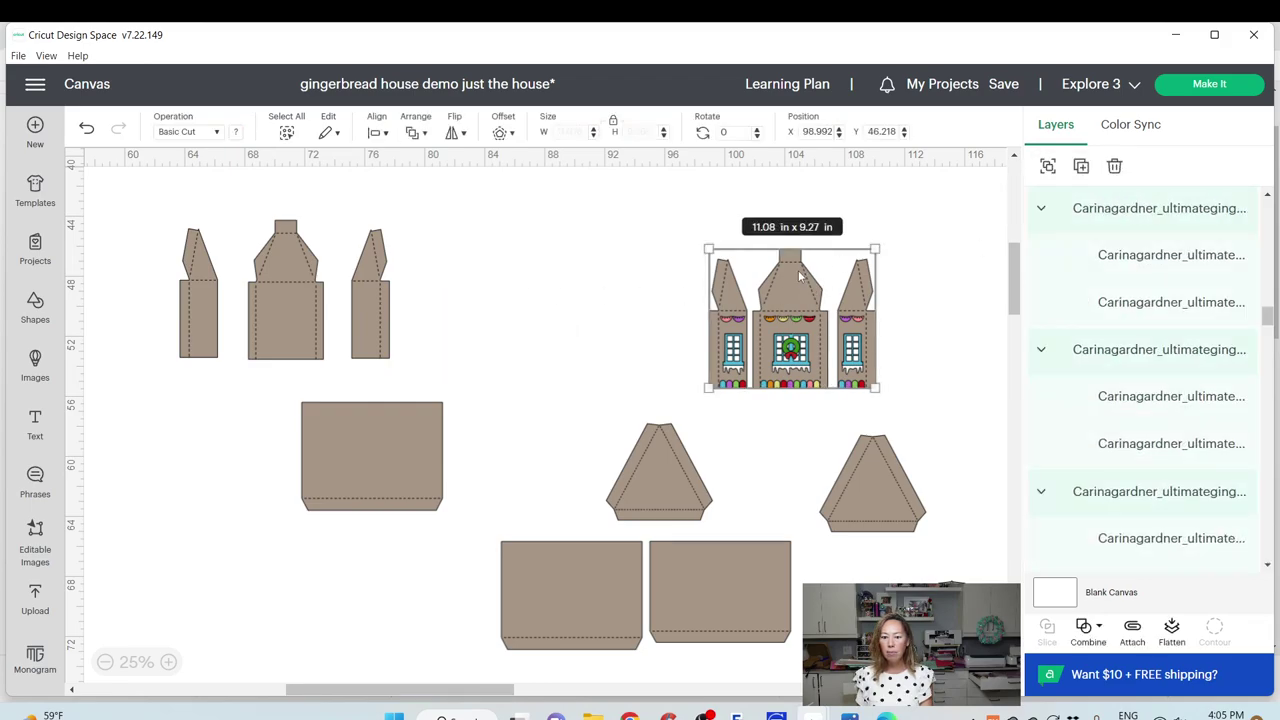
left_click(697, 276)
left_click_drag(722, 280, 623, 280)
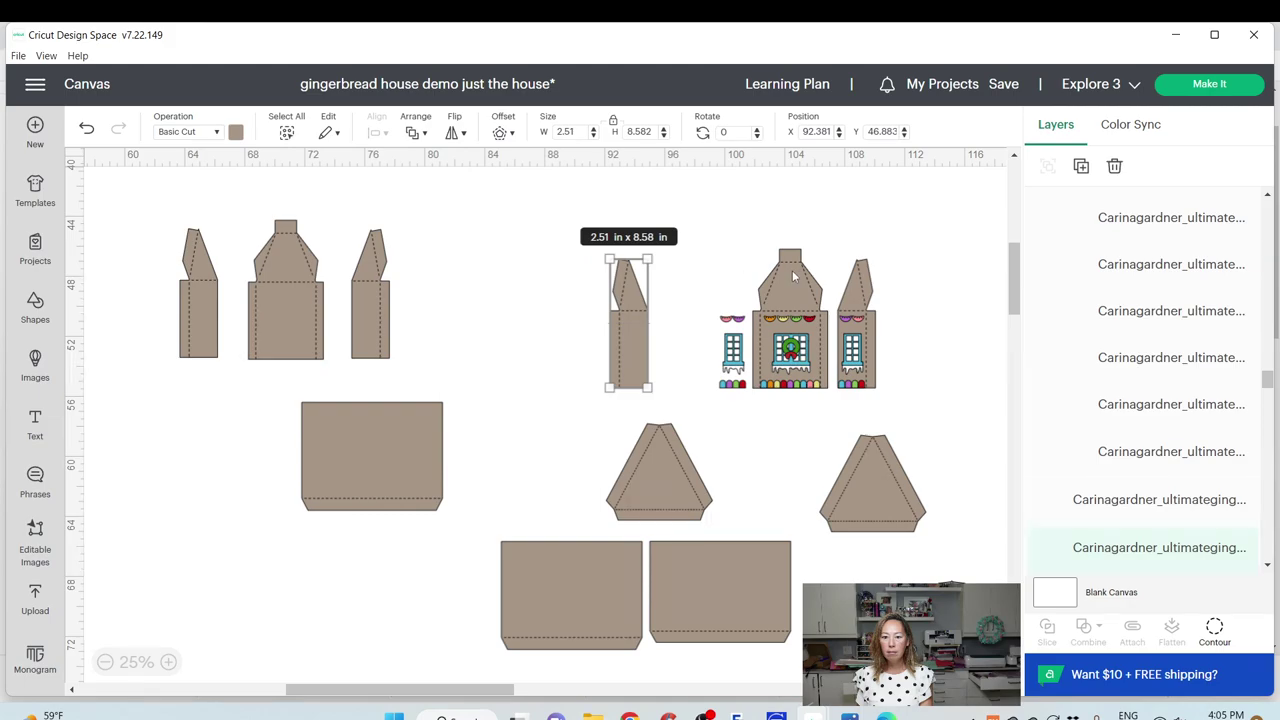
left_click_drag(795, 278, 703, 278)
left_click_drag(860, 282, 940, 262)
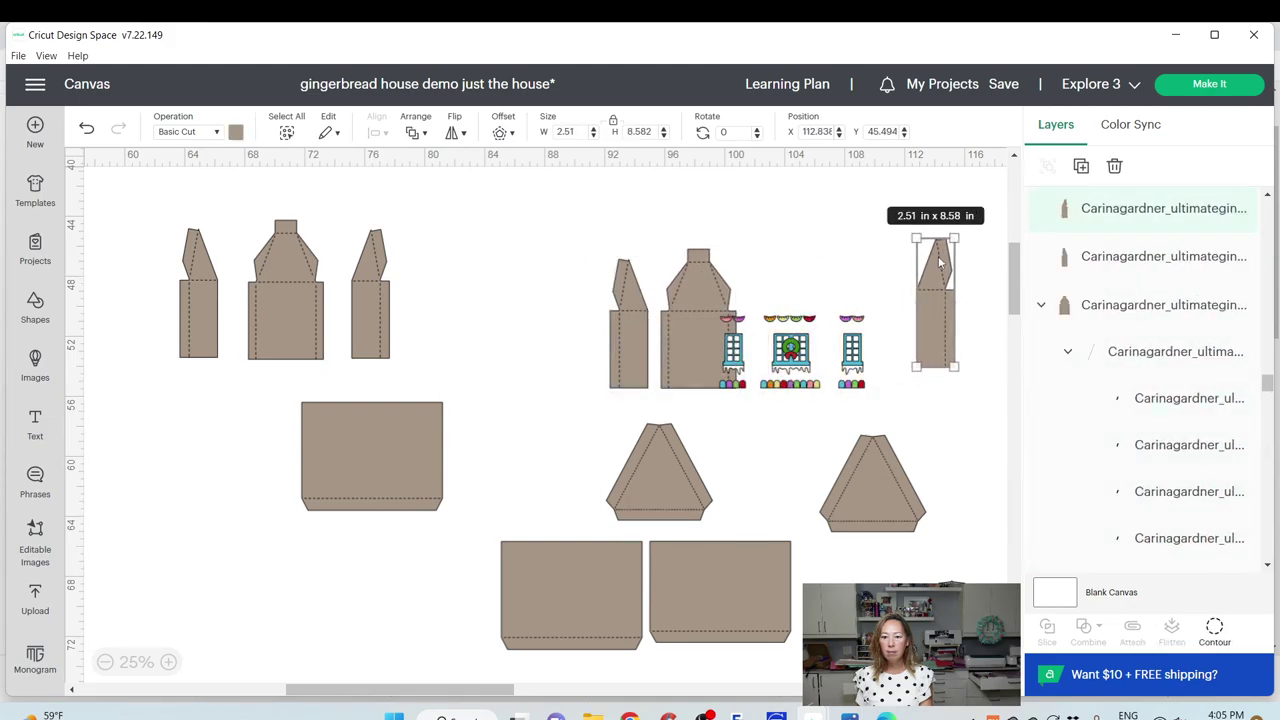
left_click_drag(795, 350, 728, 307)
left_click(728, 307)
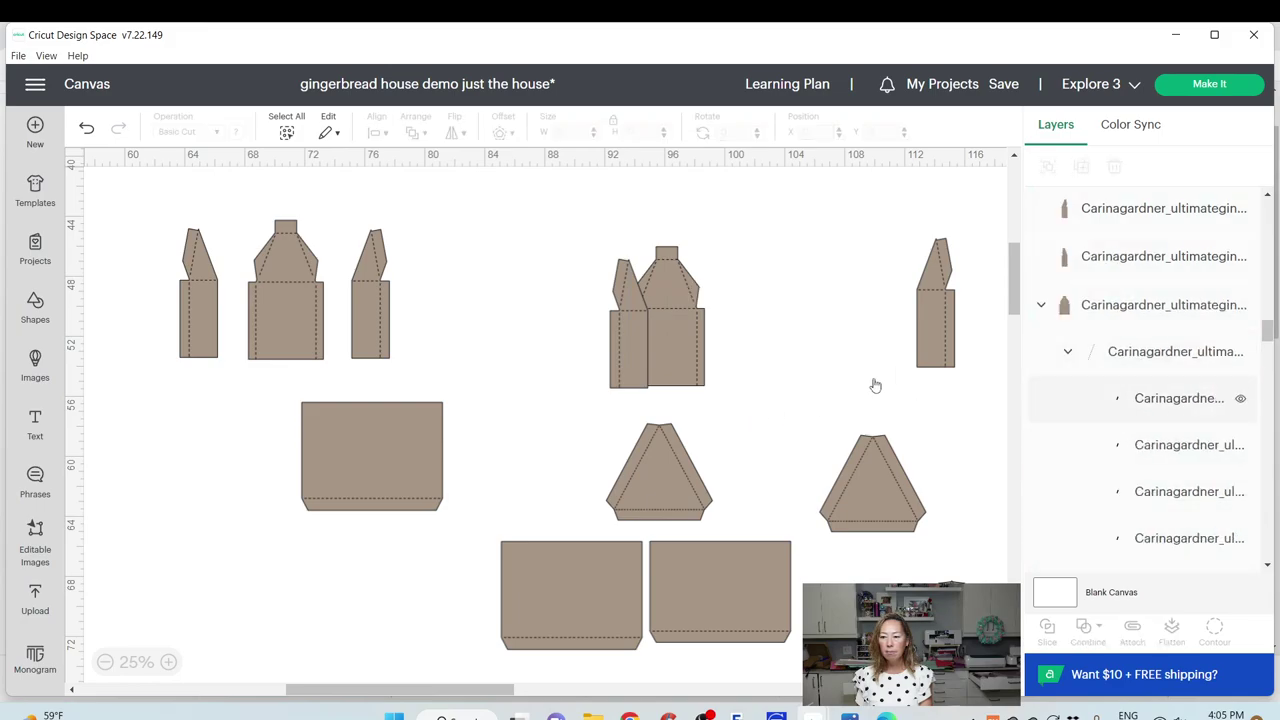
left_click_drag(676, 352, 763, 353)
left_click(1180, 303)
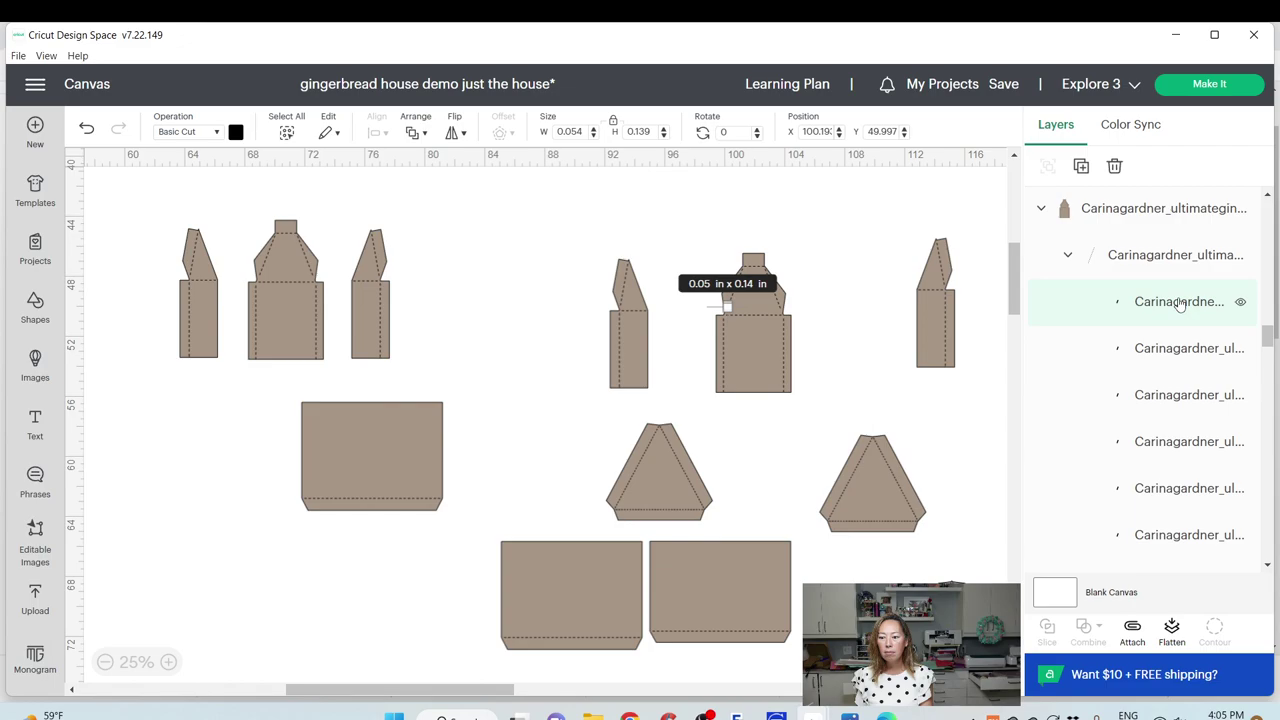
Attach the parts of the tall centre house piece together
left_click(1167, 260)
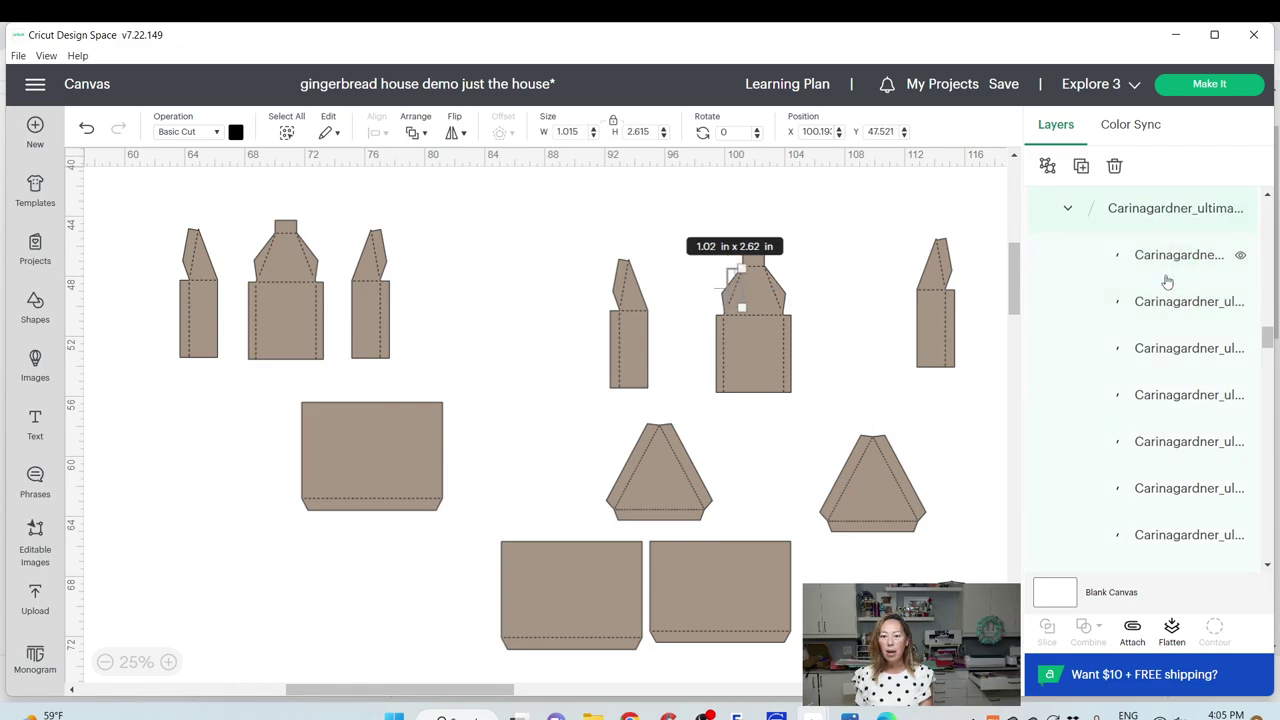
left_click(1143, 302)
left_click(726, 350)
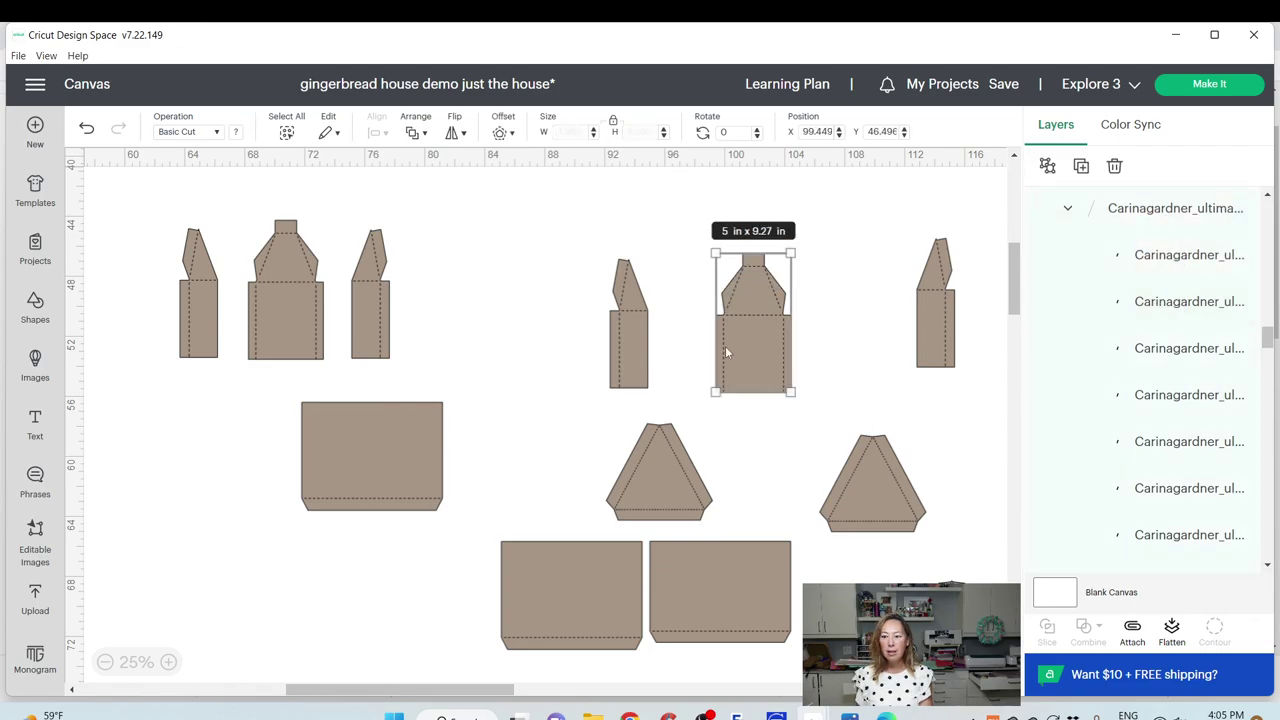
left_click(1150, 300)
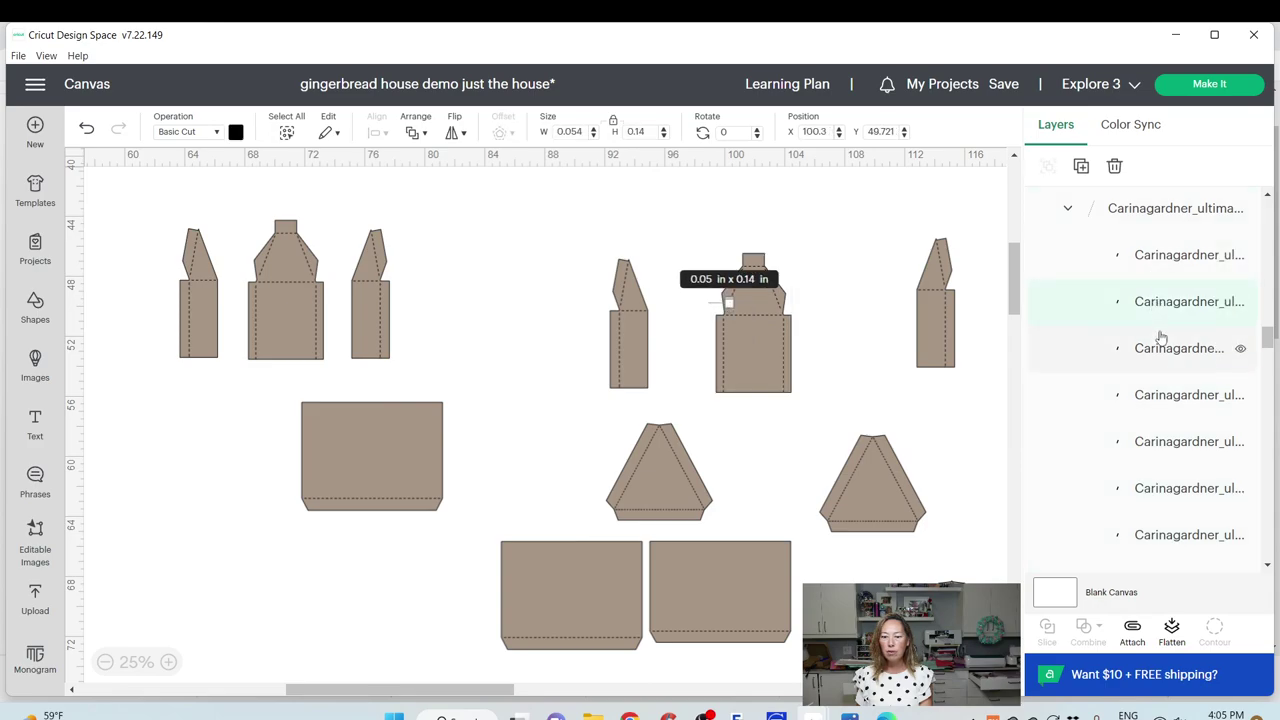
left_click(772, 220)
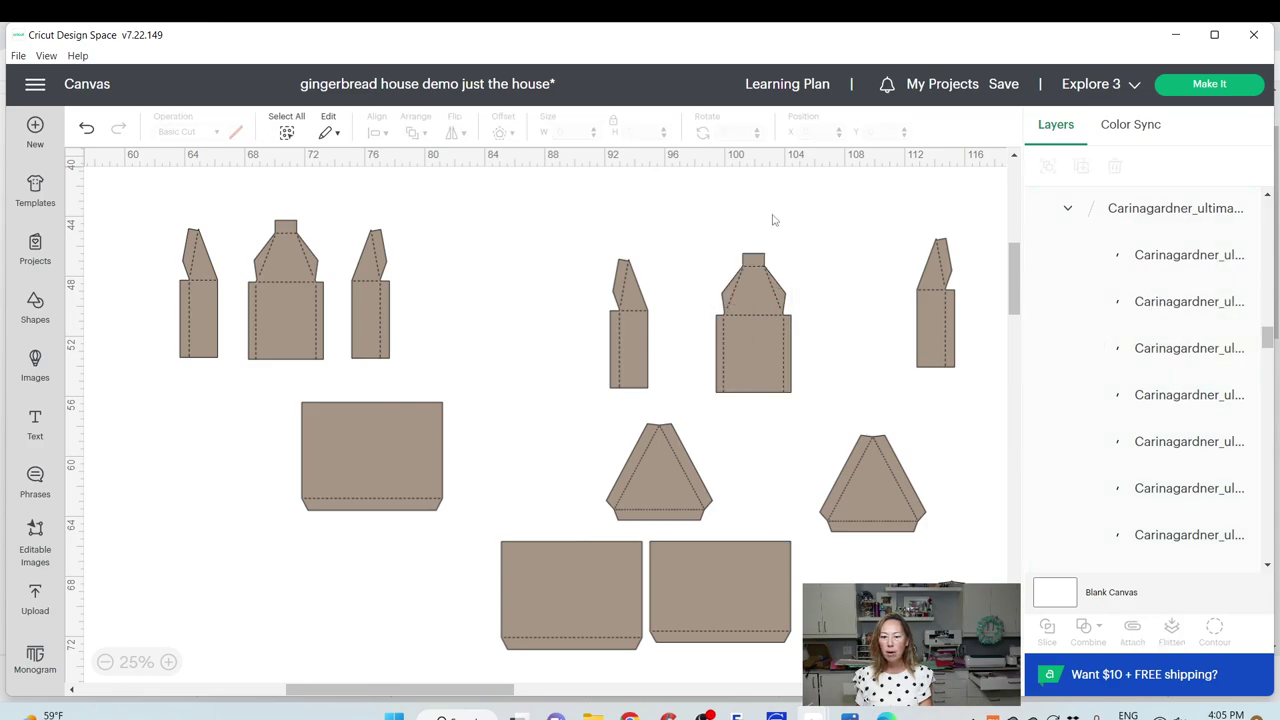
left_click_drag(711, 219, 834, 392)
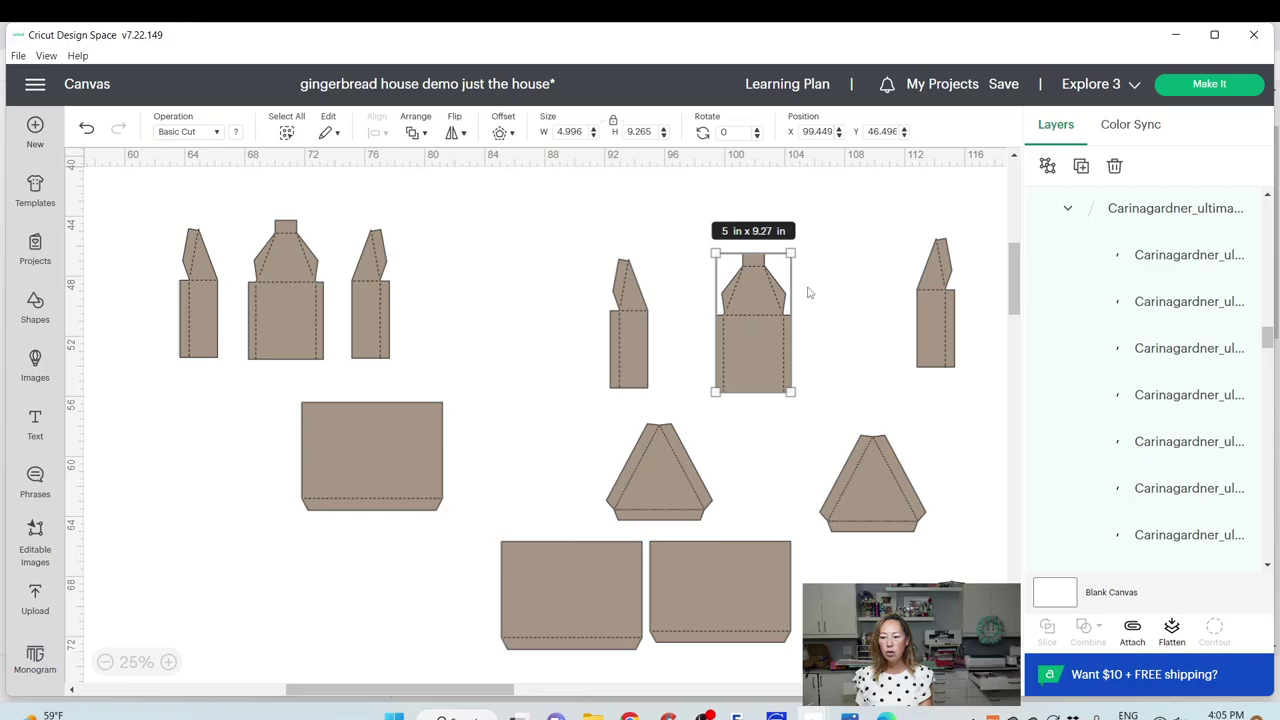
left_click(1133, 630)
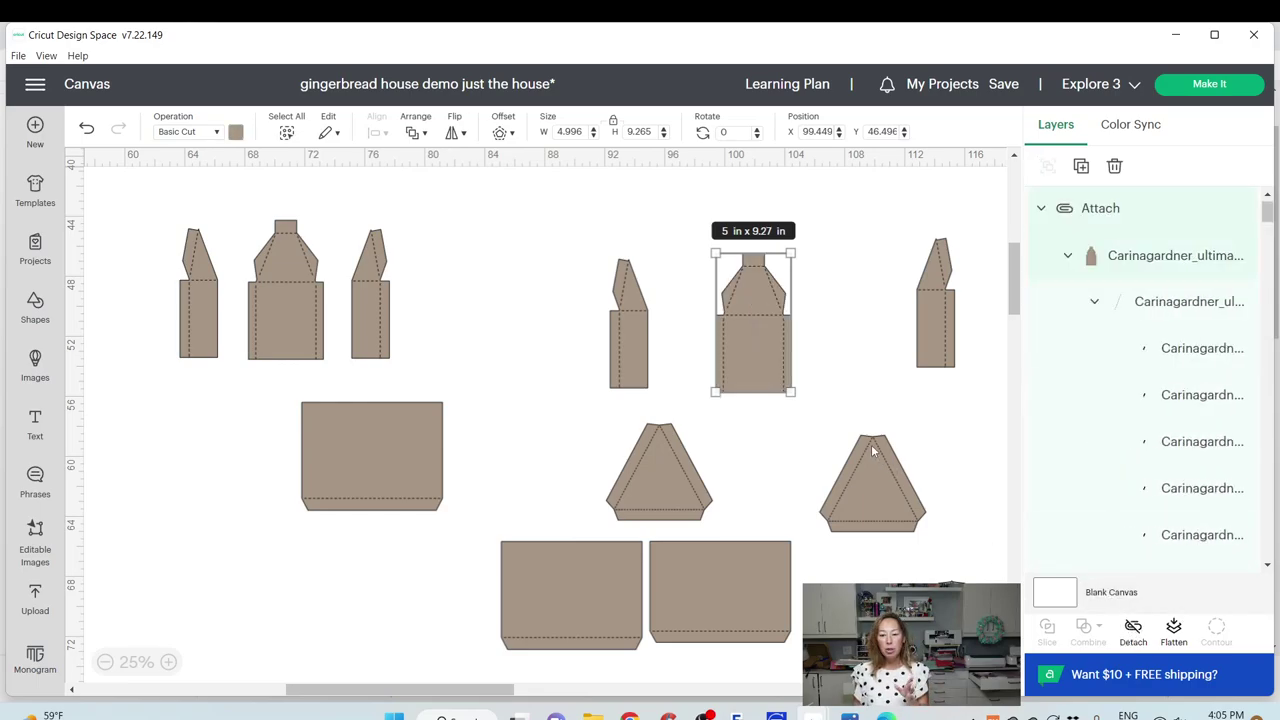
Attach the left centre house piece and its small top cap together
left_click(869, 478)
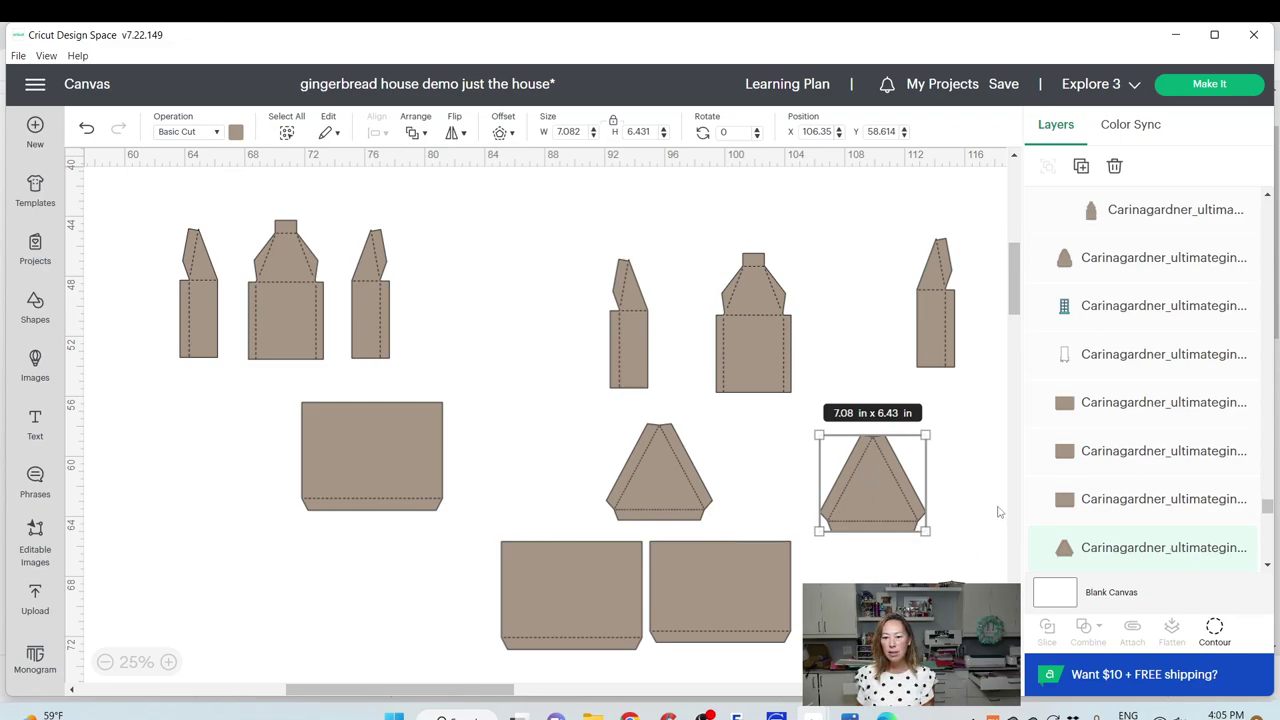
left_click(624, 337)
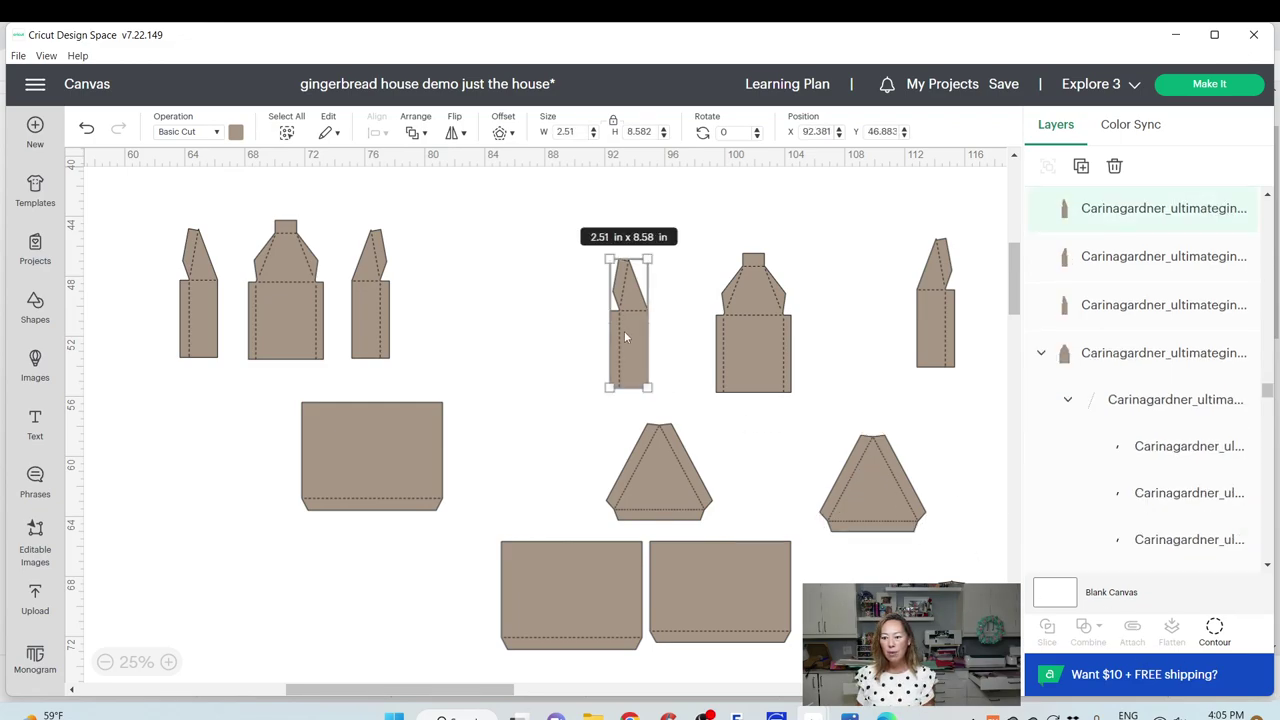
left_click(1150, 400)
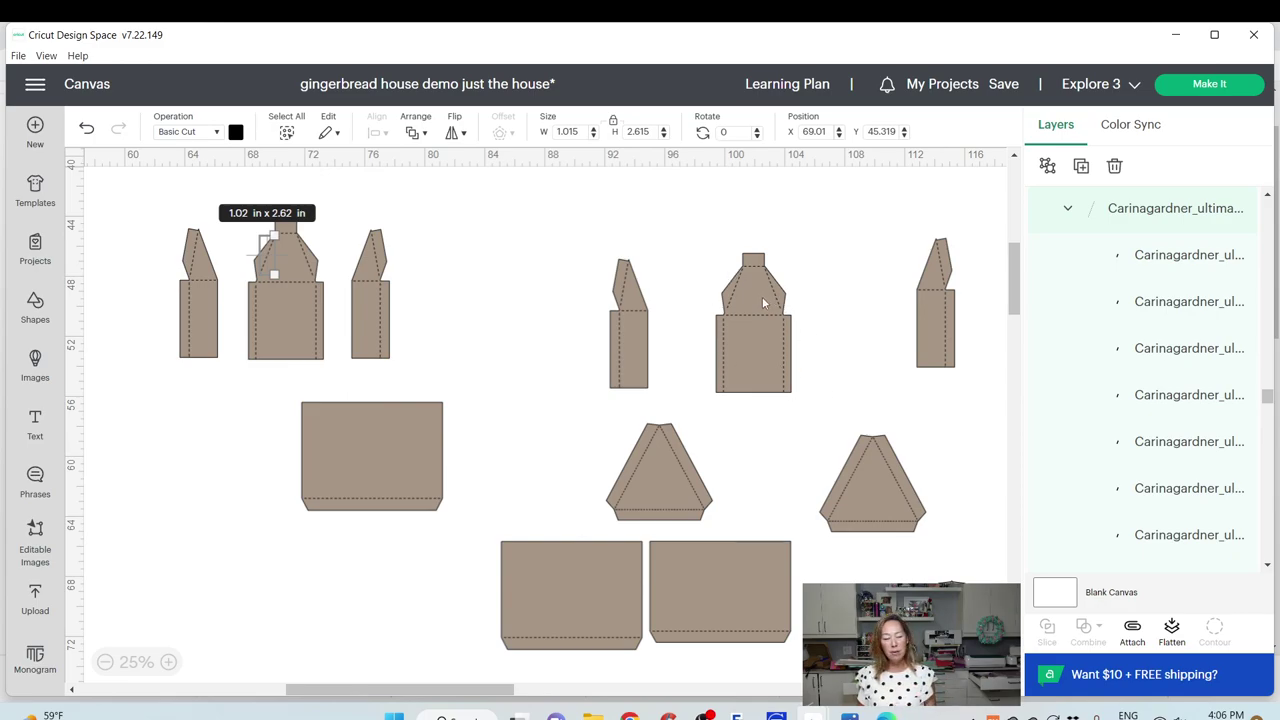
left_click(288, 193)
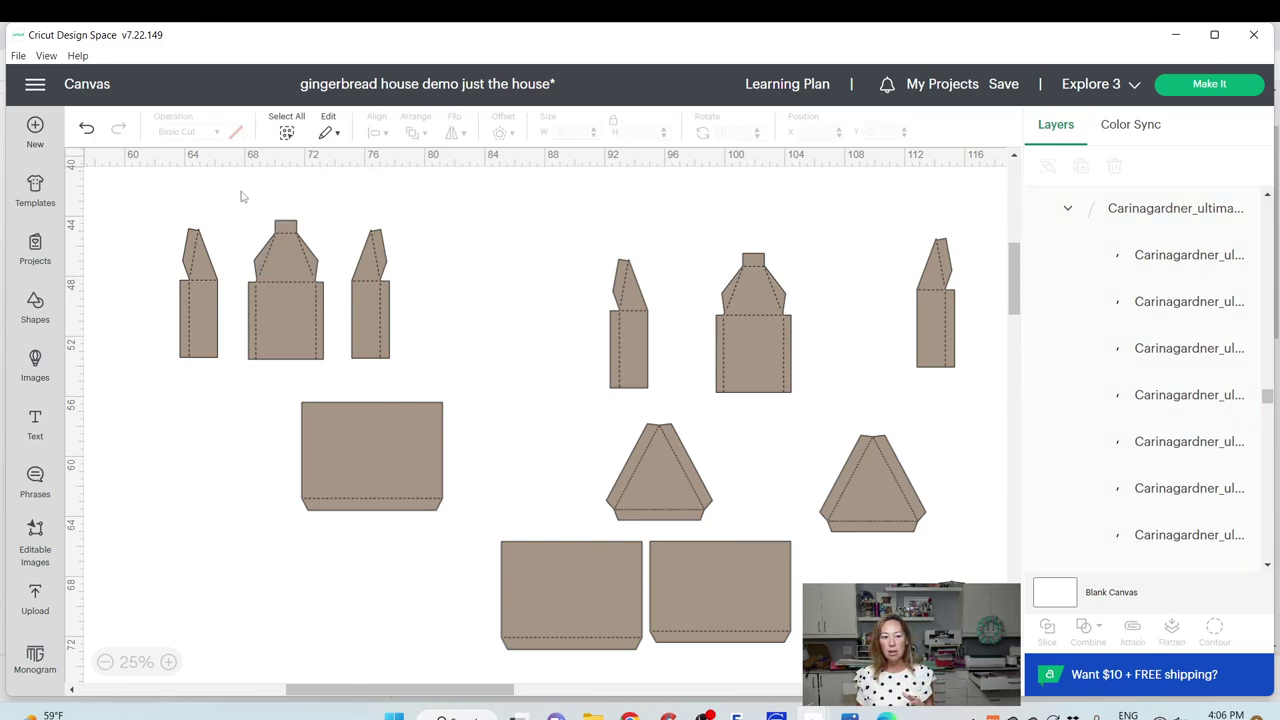
left_click_drag(240, 197, 334, 366)
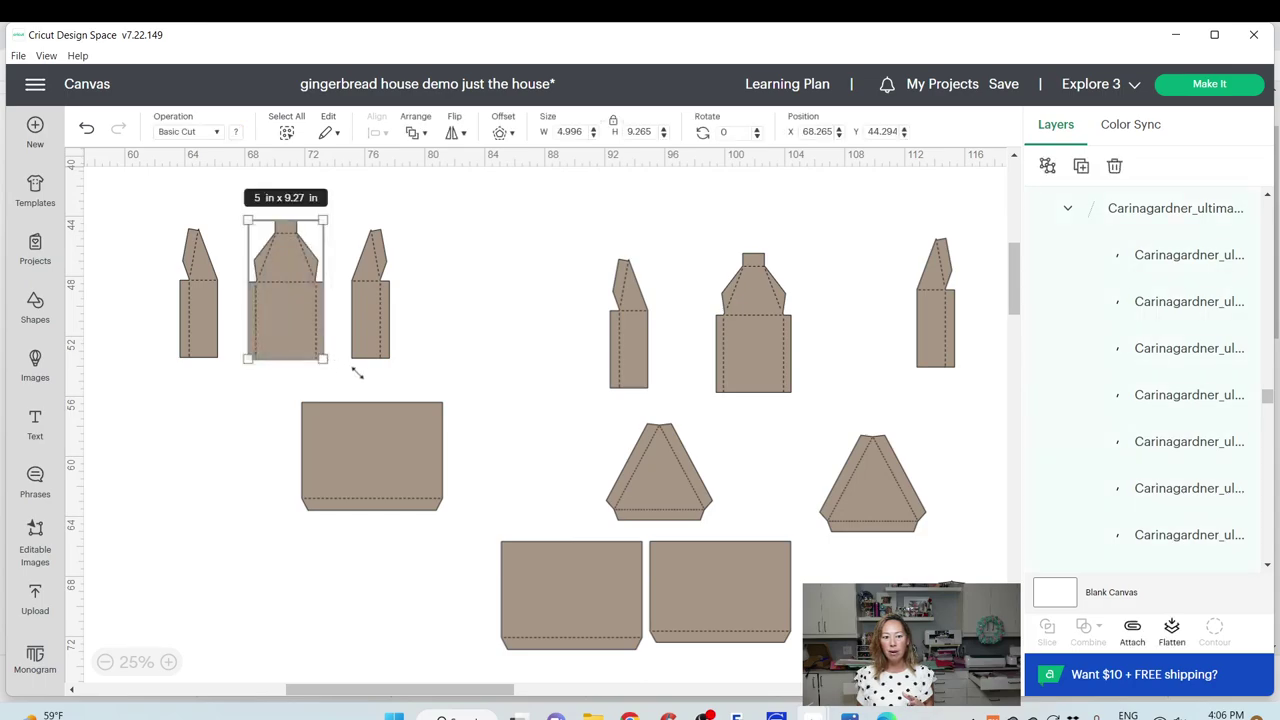
left_click(1133, 630)
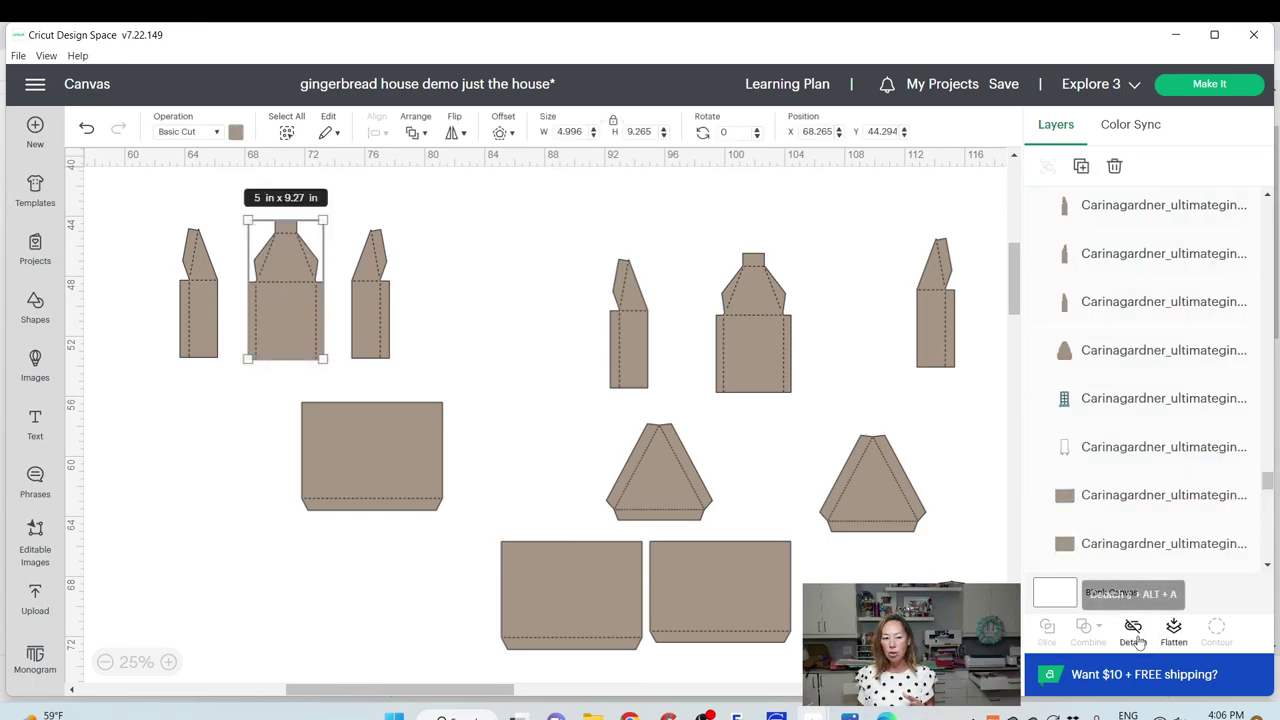
left_click(893, 317)
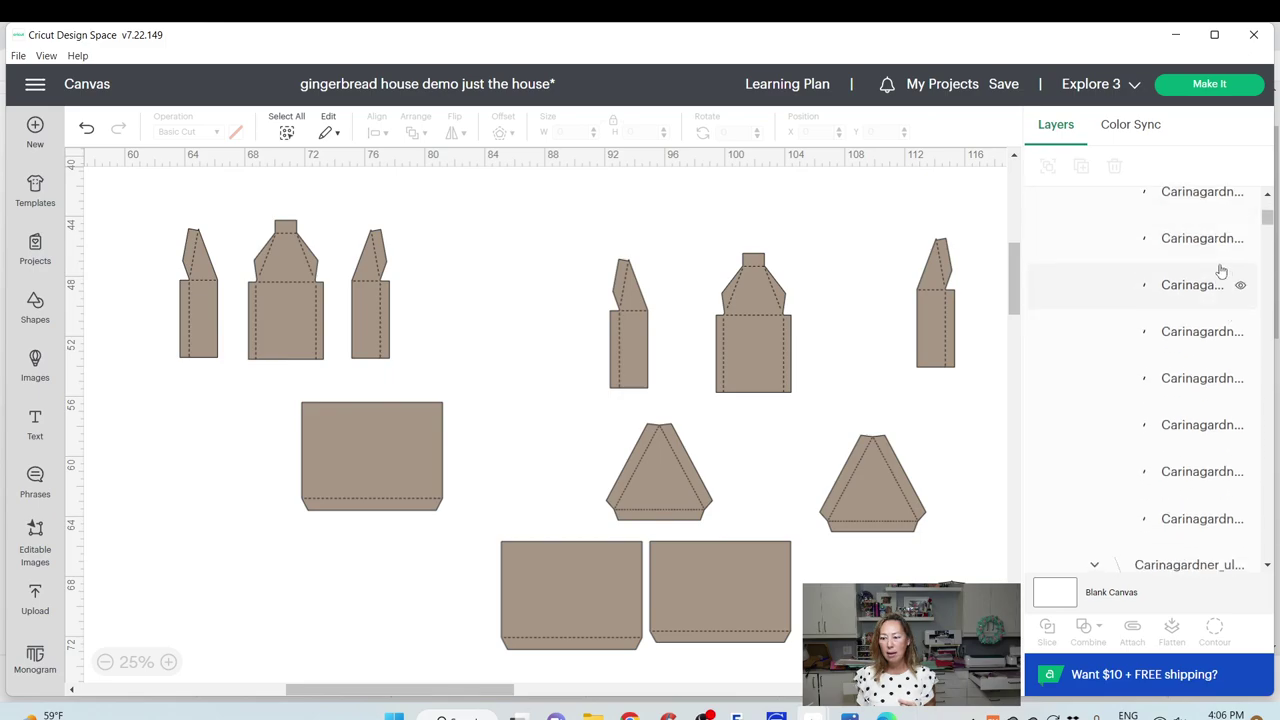
Save the project with the attached house pieces
left_click(1162, 302)
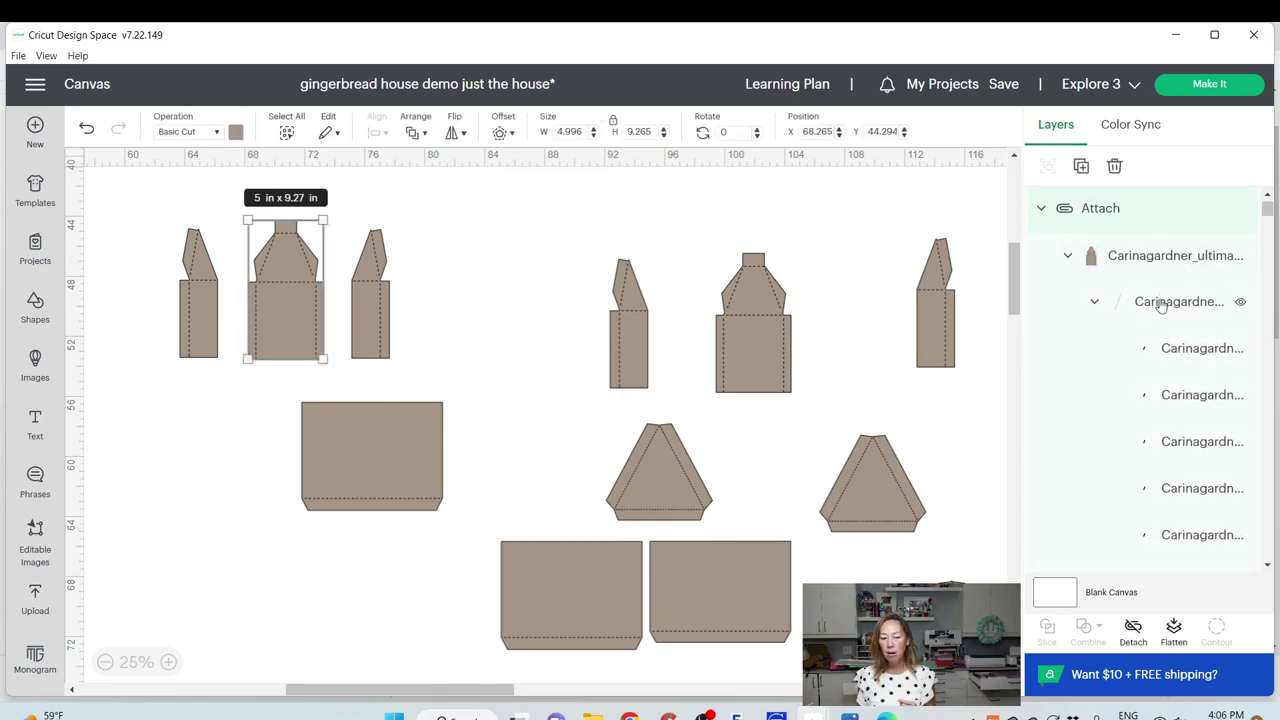
scroll(1140, 300, "down", 3)
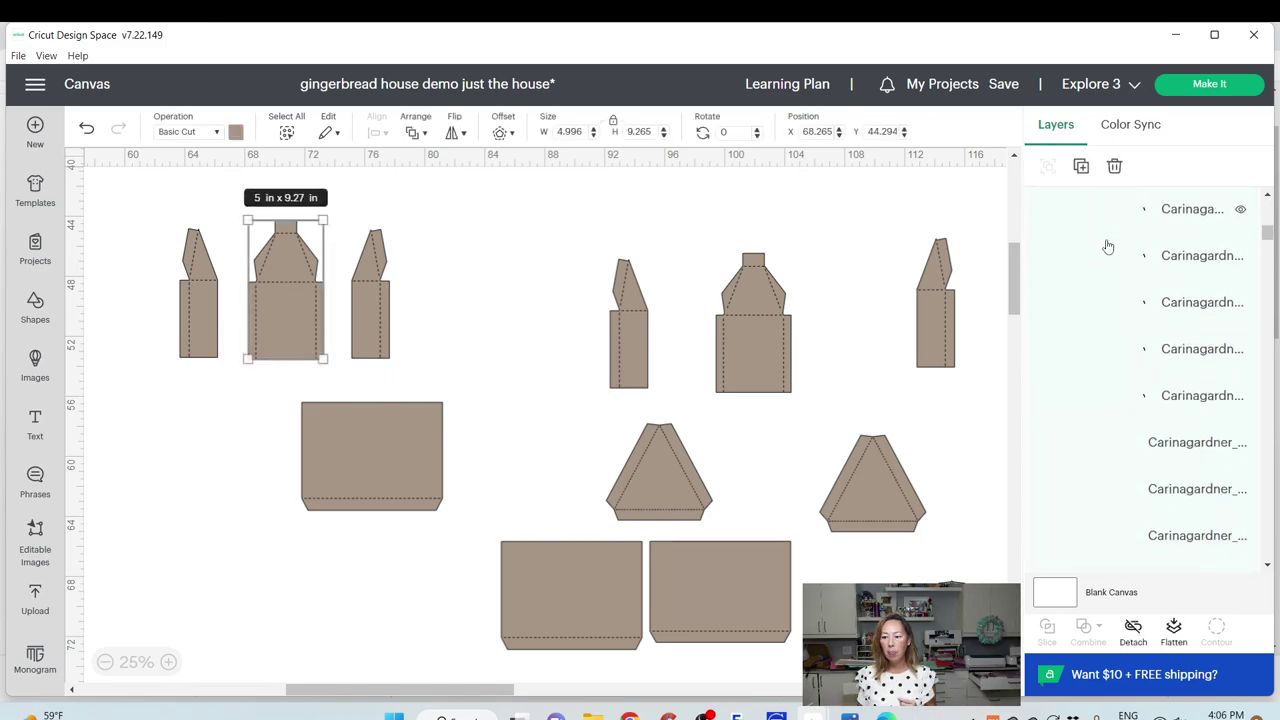
scroll(1108, 246, "down", 2)
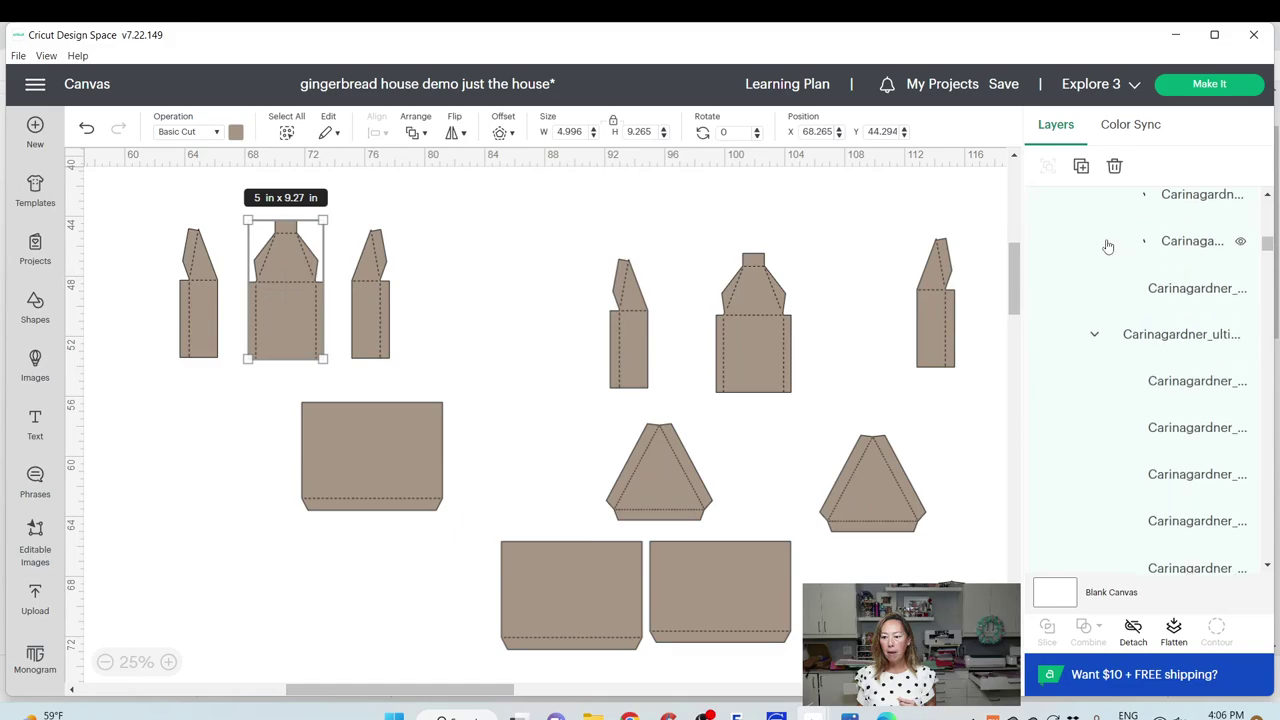
left_click(1012, 105)
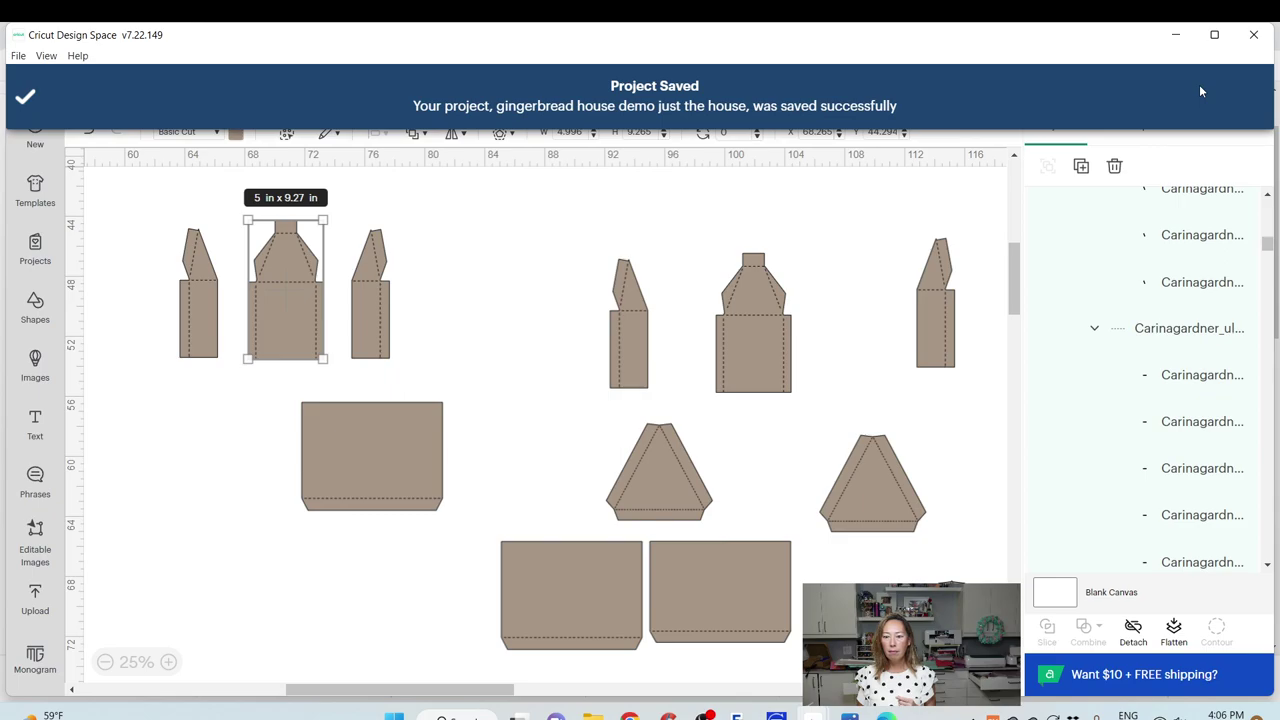
Send the design to Prepare on 12 in x 24 in mats and scroll down to mats 18–22
left_click(1205, 84)
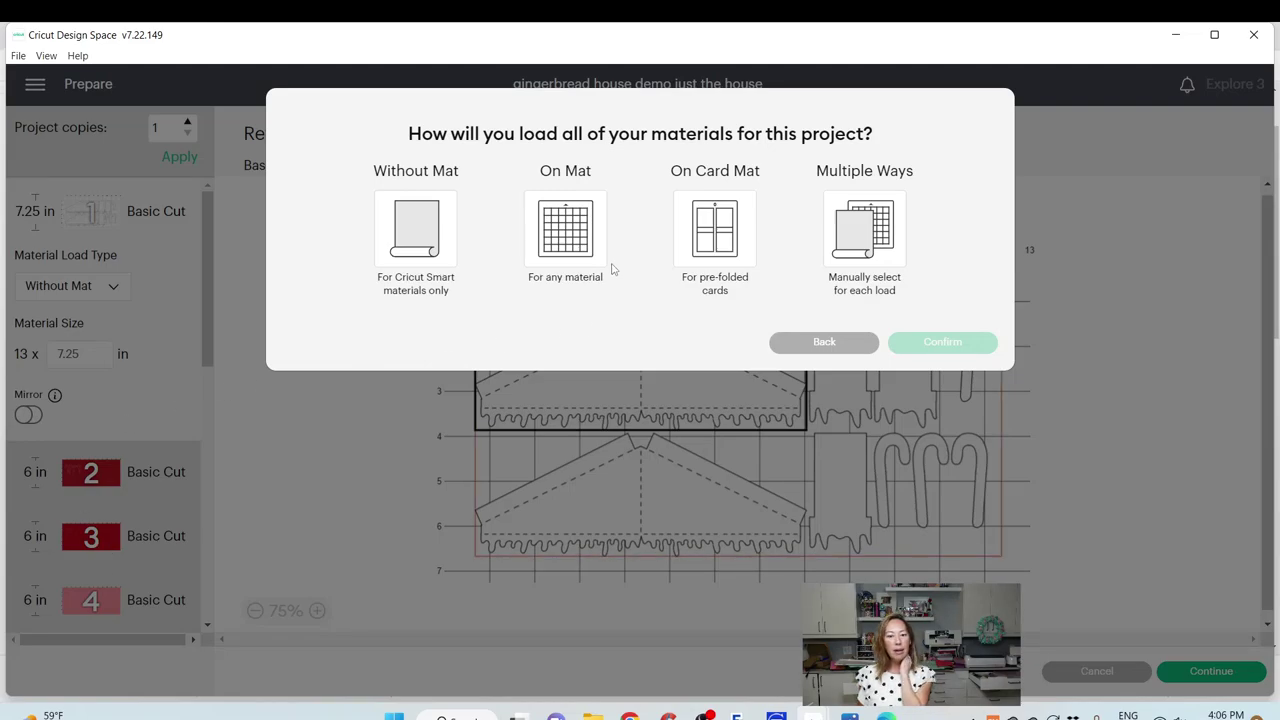
left_click(586, 233)
left_click(714, 357)
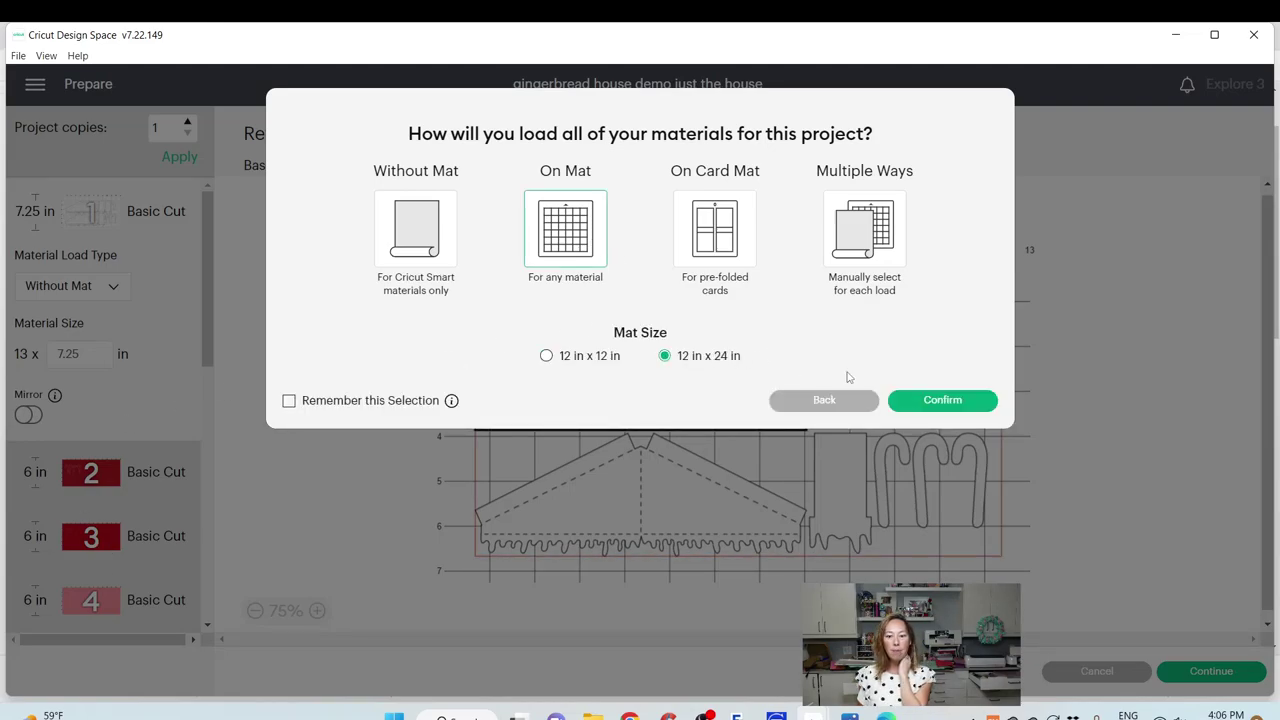
left_click(931, 404)
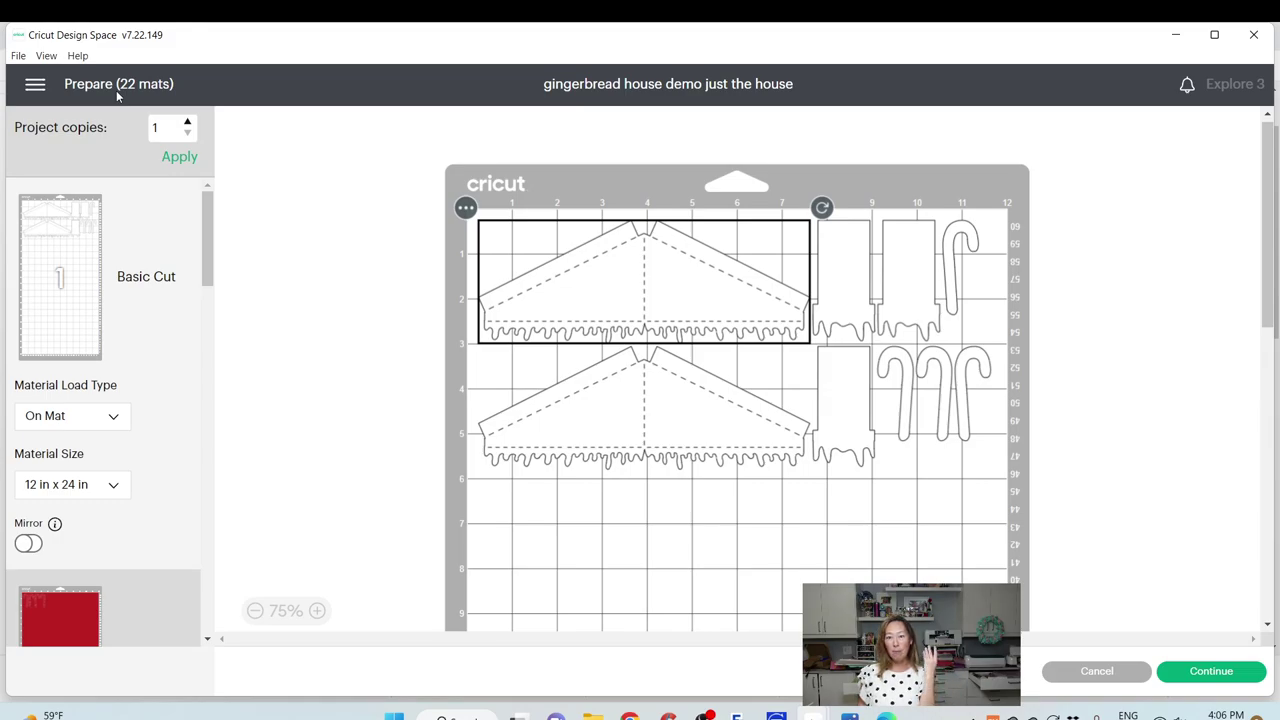
scroll(145, 360, "down", 3)
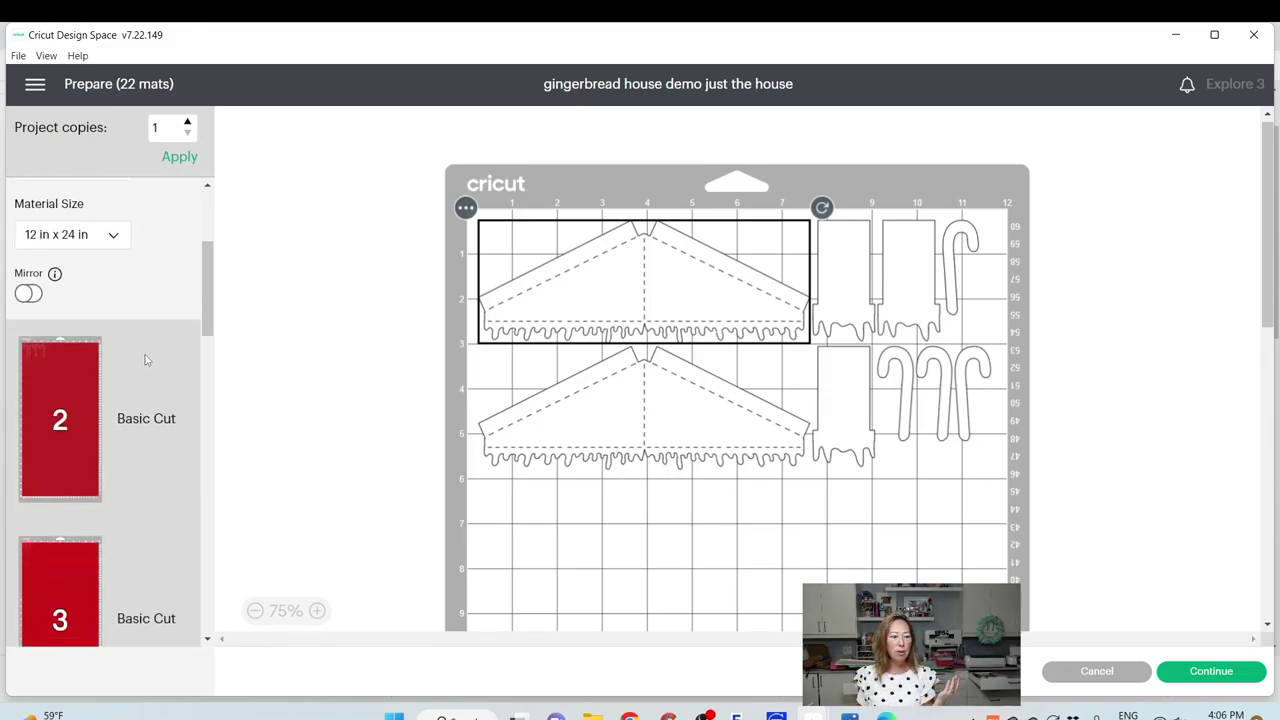
scroll(145, 360, "down", 15)
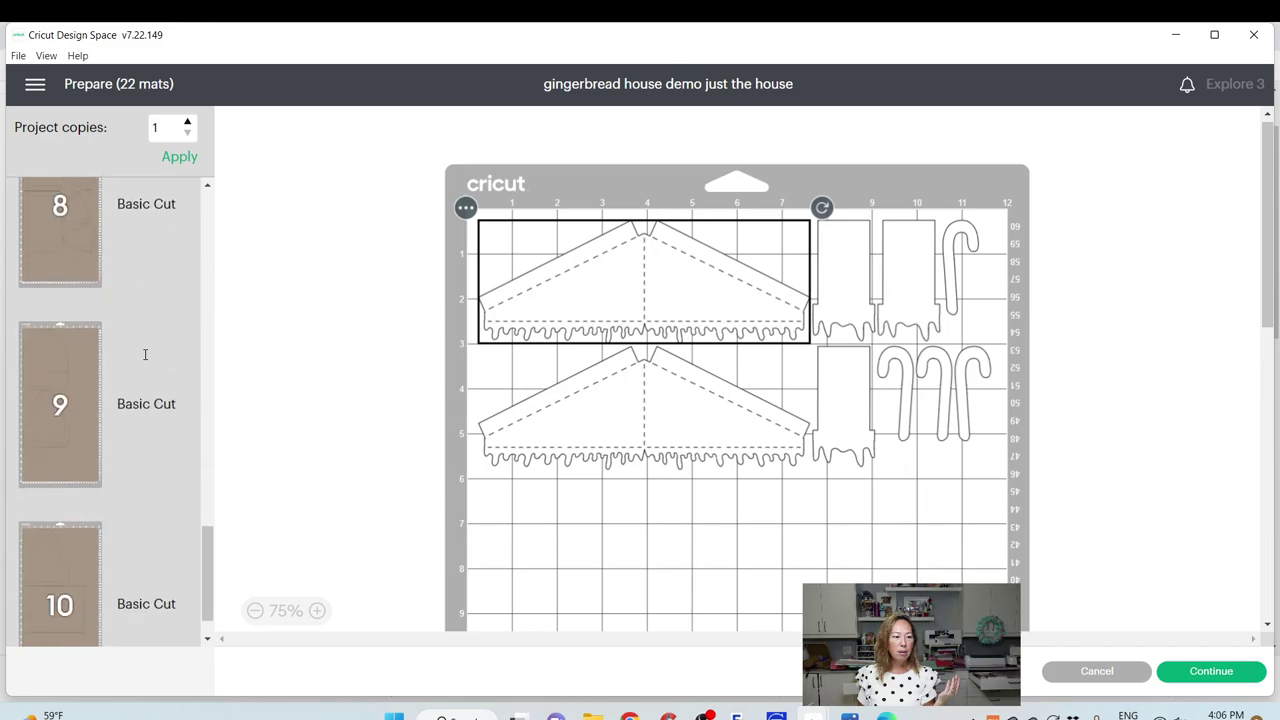
scroll(145, 356, "down", 20)
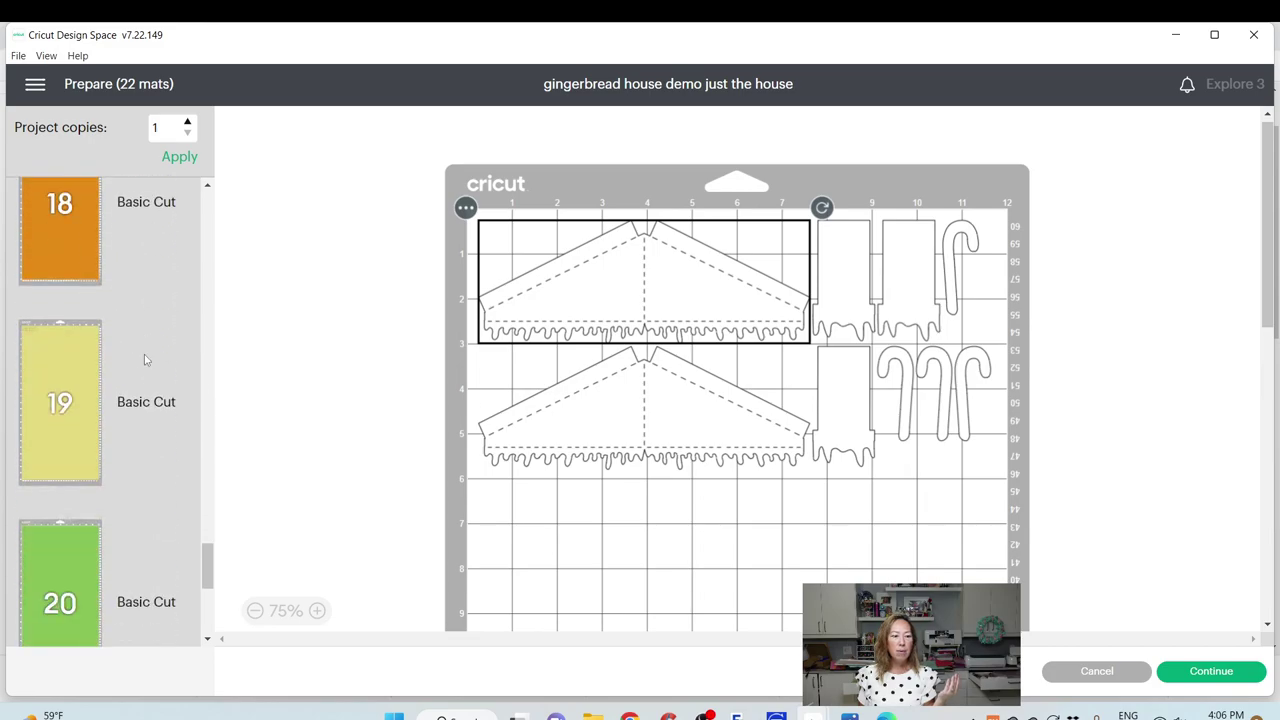
scroll(145, 358, "down", 4)
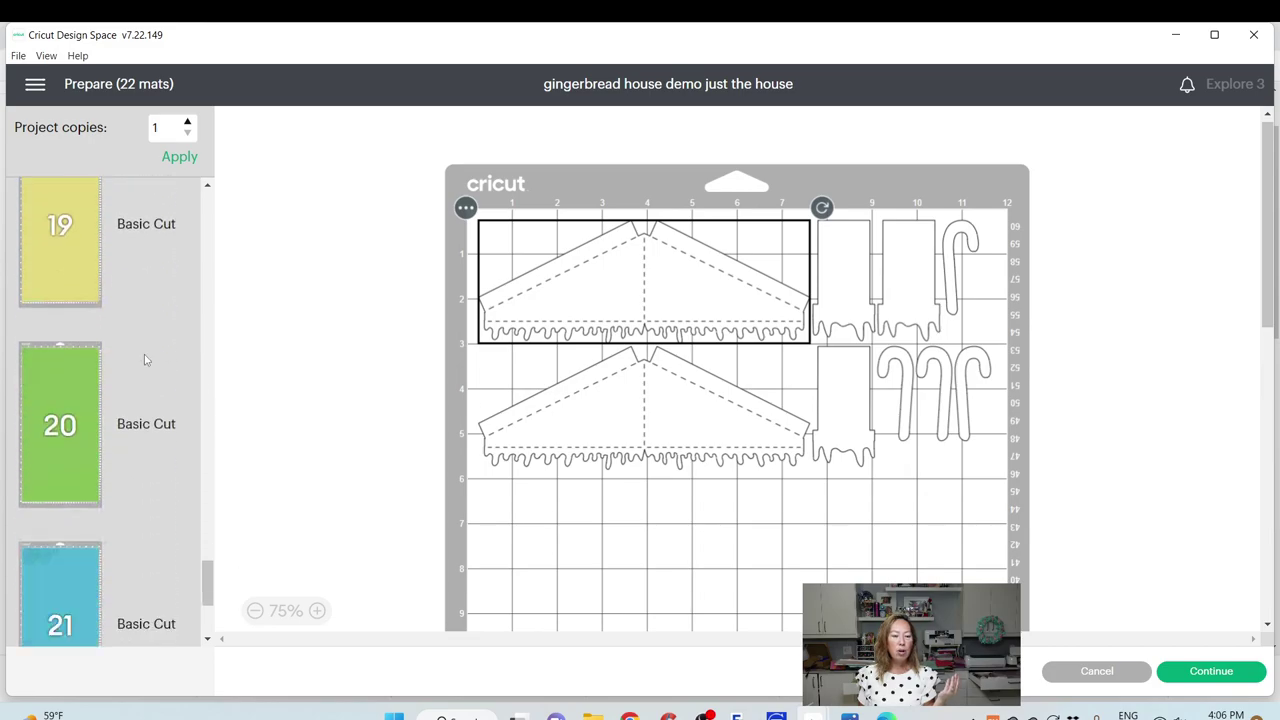
Cancel out of Prepare back to the design canvas
left_click(1112, 670)
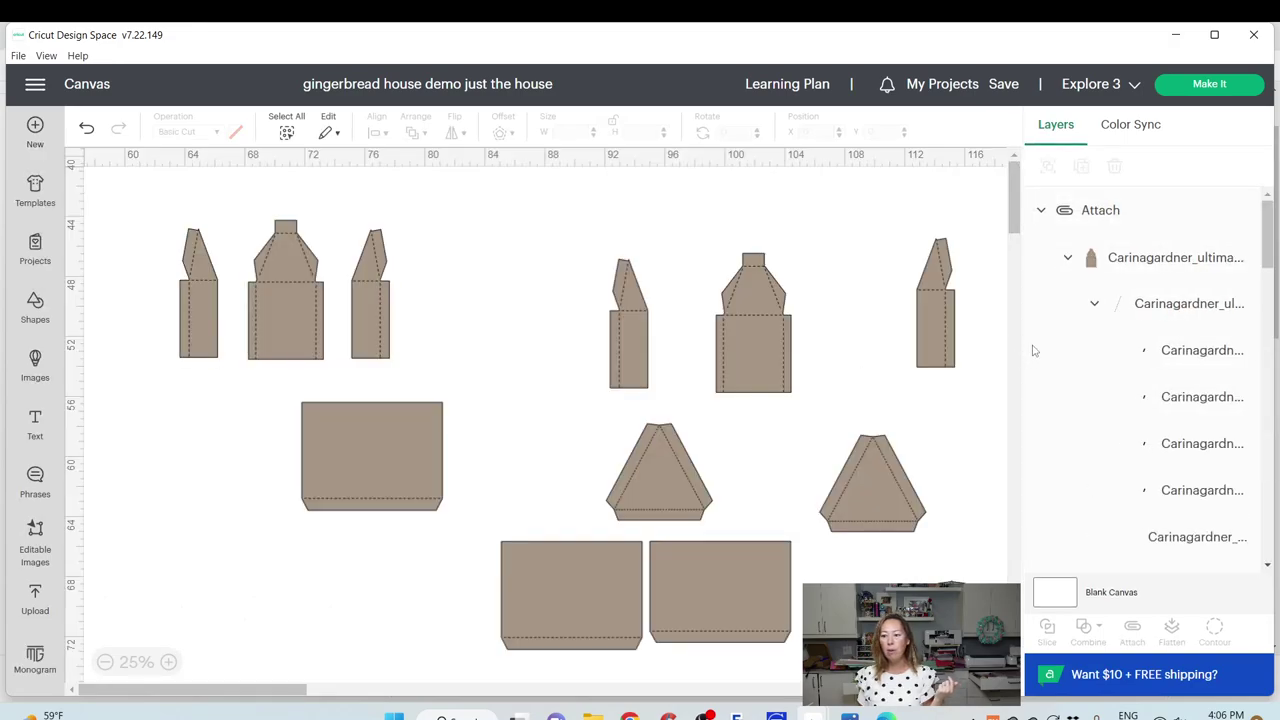
left_click_drag(1267, 232, 1278, 563)
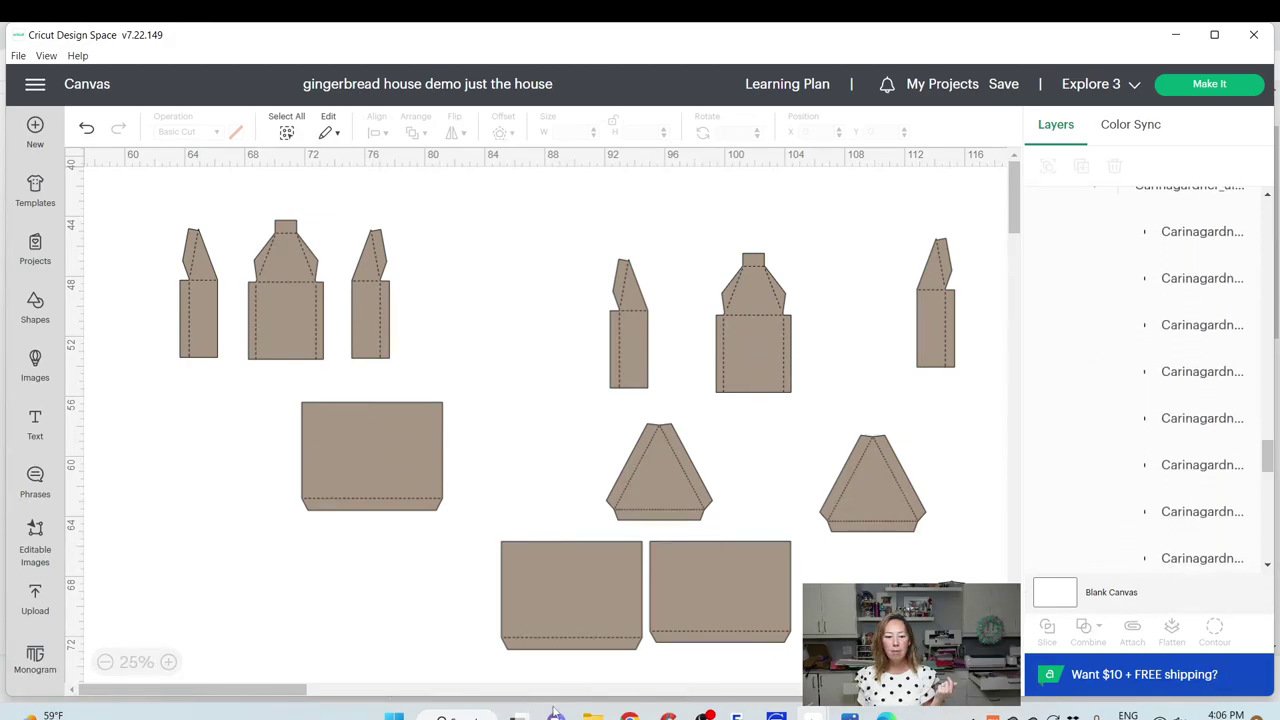
left_click_drag(264, 695, 498, 690)
scroll(419, 428, "down", 5)
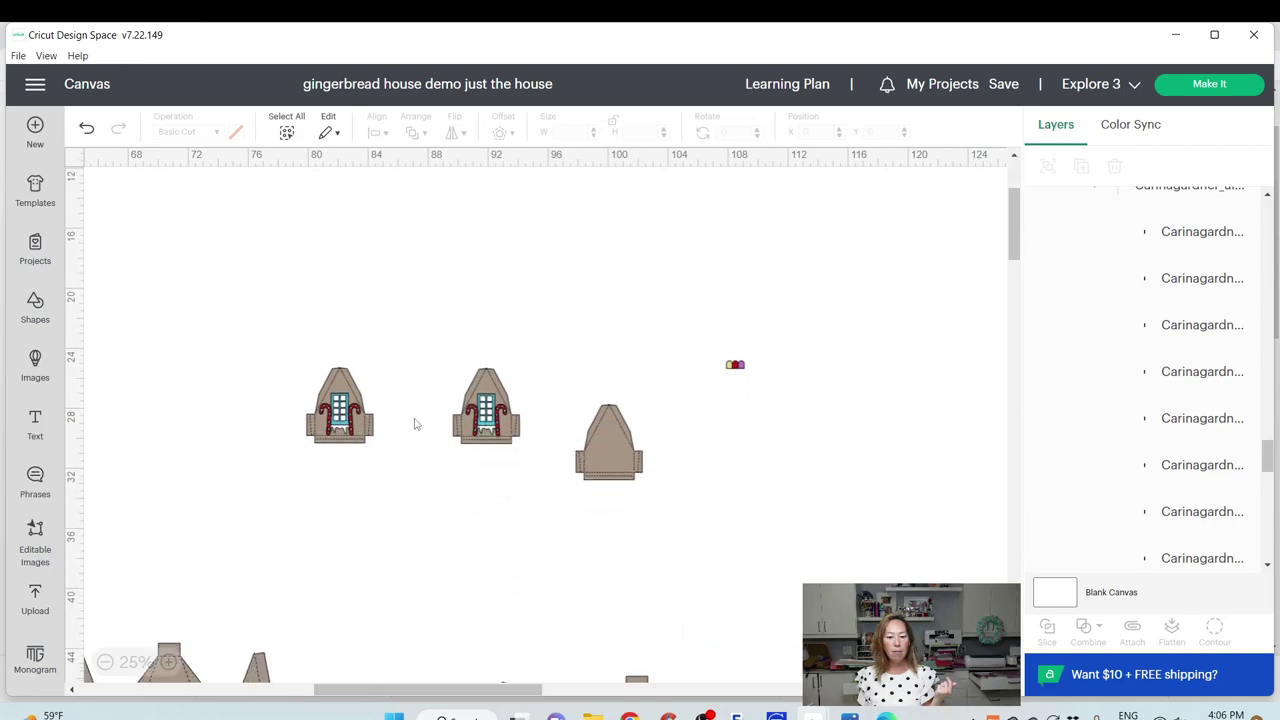
Delete the left wall's decoration layer, roof decoration layer and candy-cane group
left_click(333, 348)
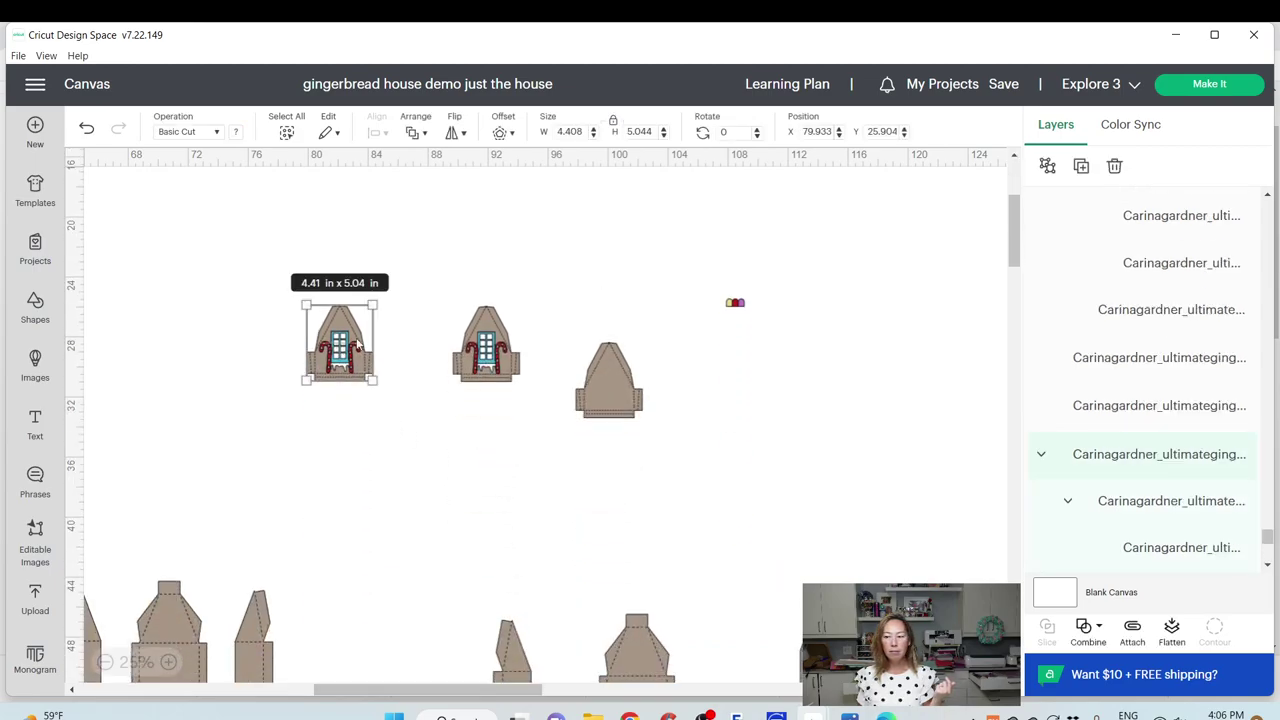
left_click(1114, 362)
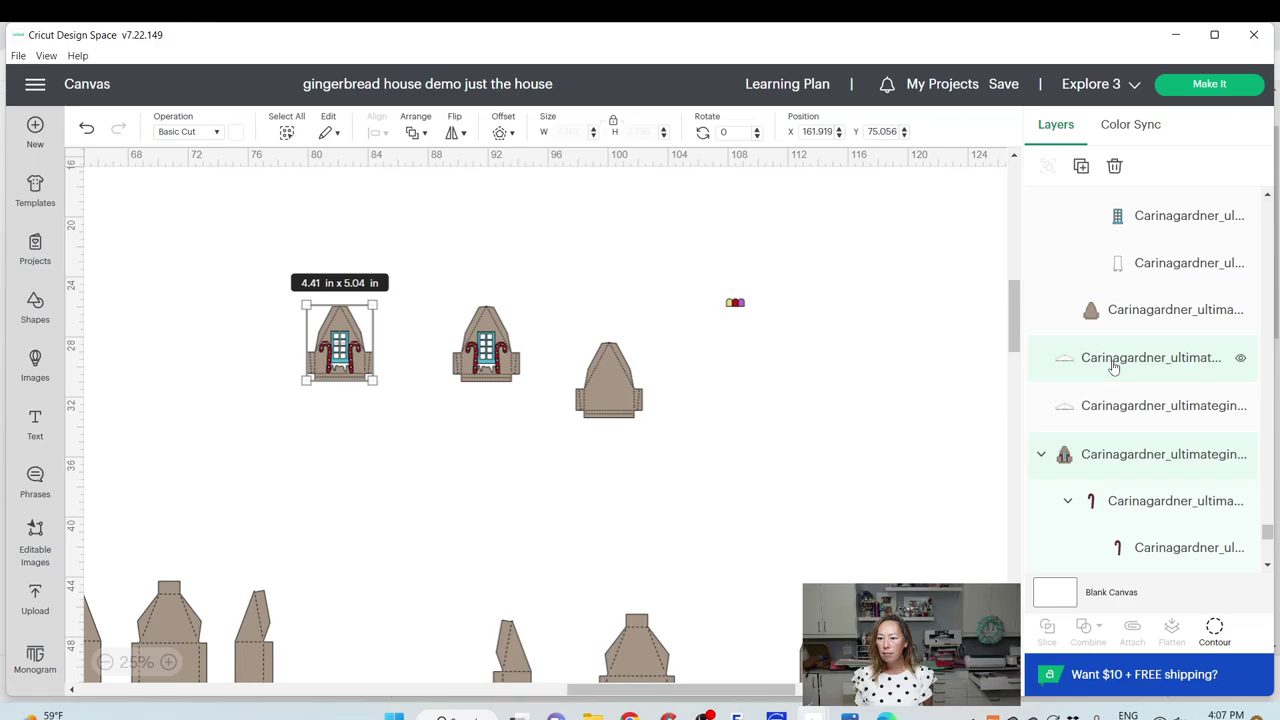
key("Delete")
left_click(1114, 362)
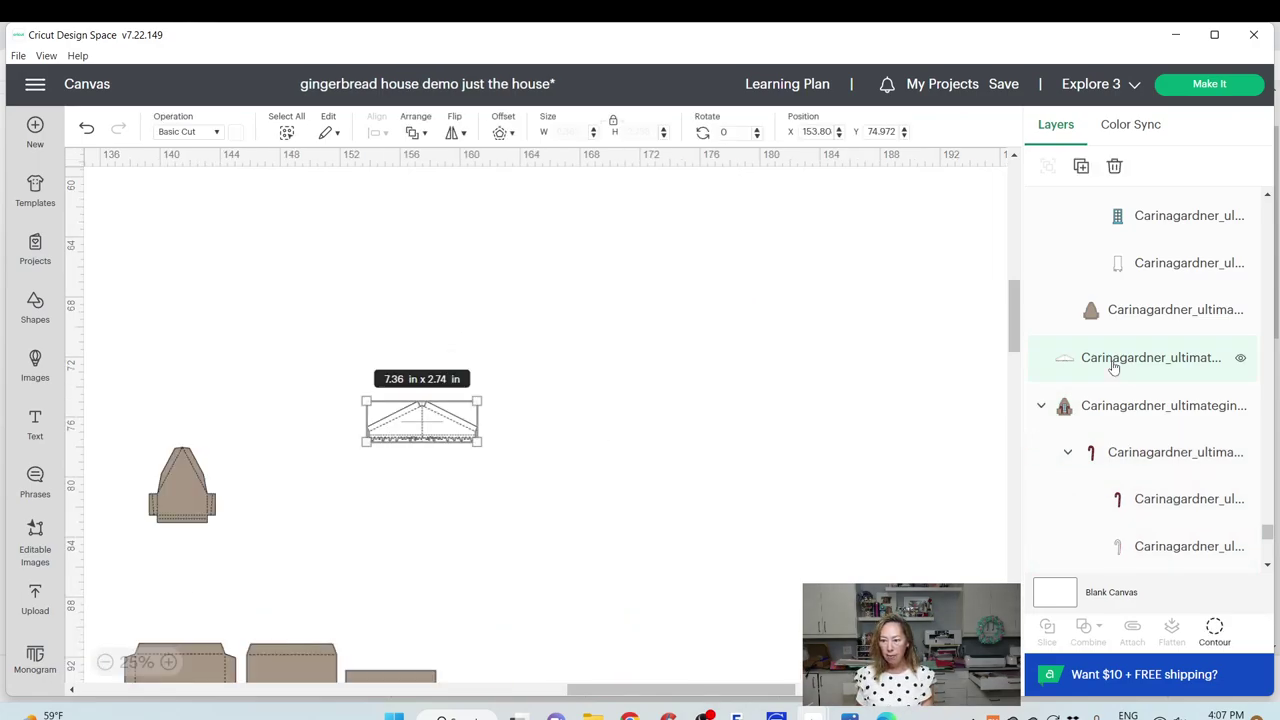
key("Delete")
left_click(1113, 366)
left_click(1133, 255)
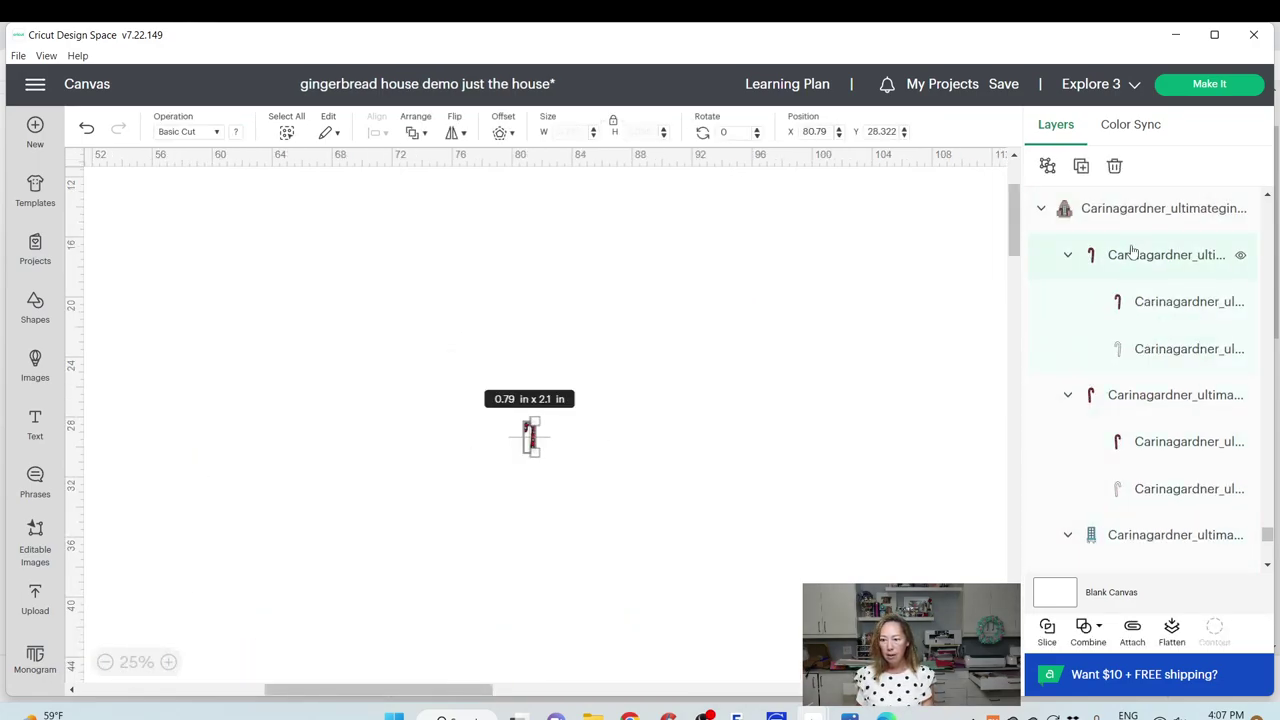
key("Delete")
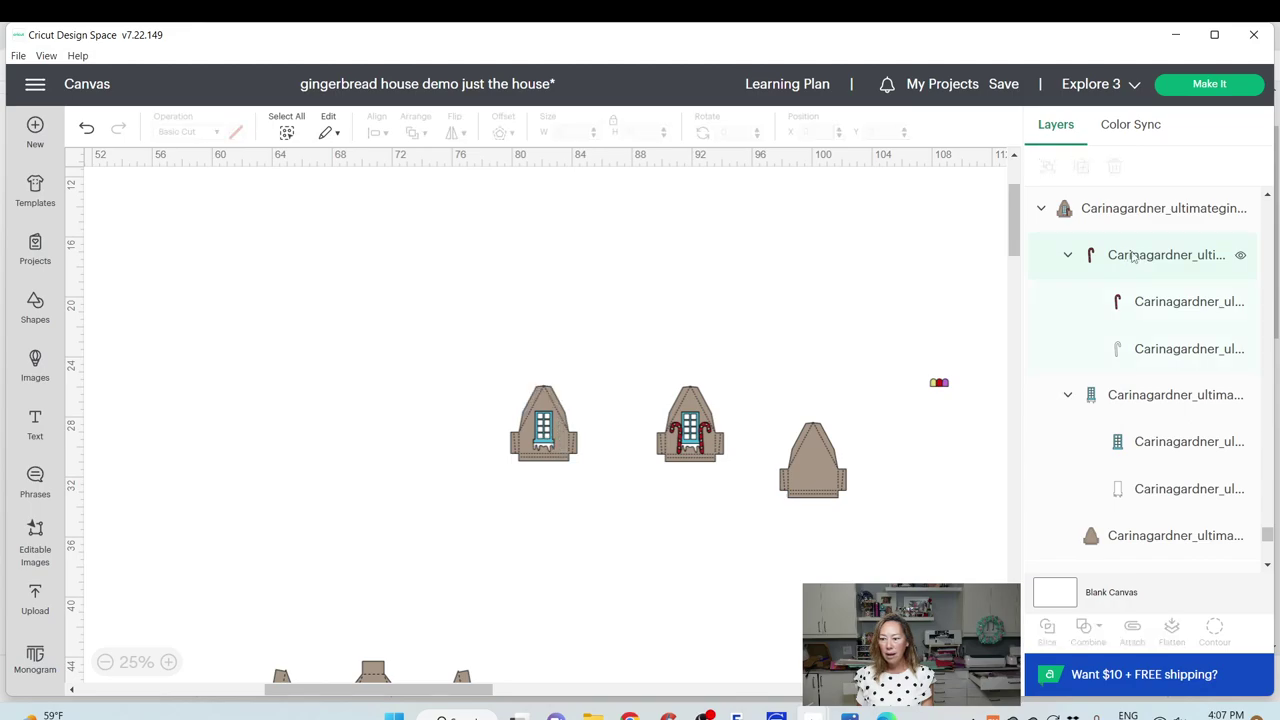
Delete the first and middle houses' windows and the remaining candy canes
left_click(1133, 255)
key("Delete")
left_click(1126, 210)
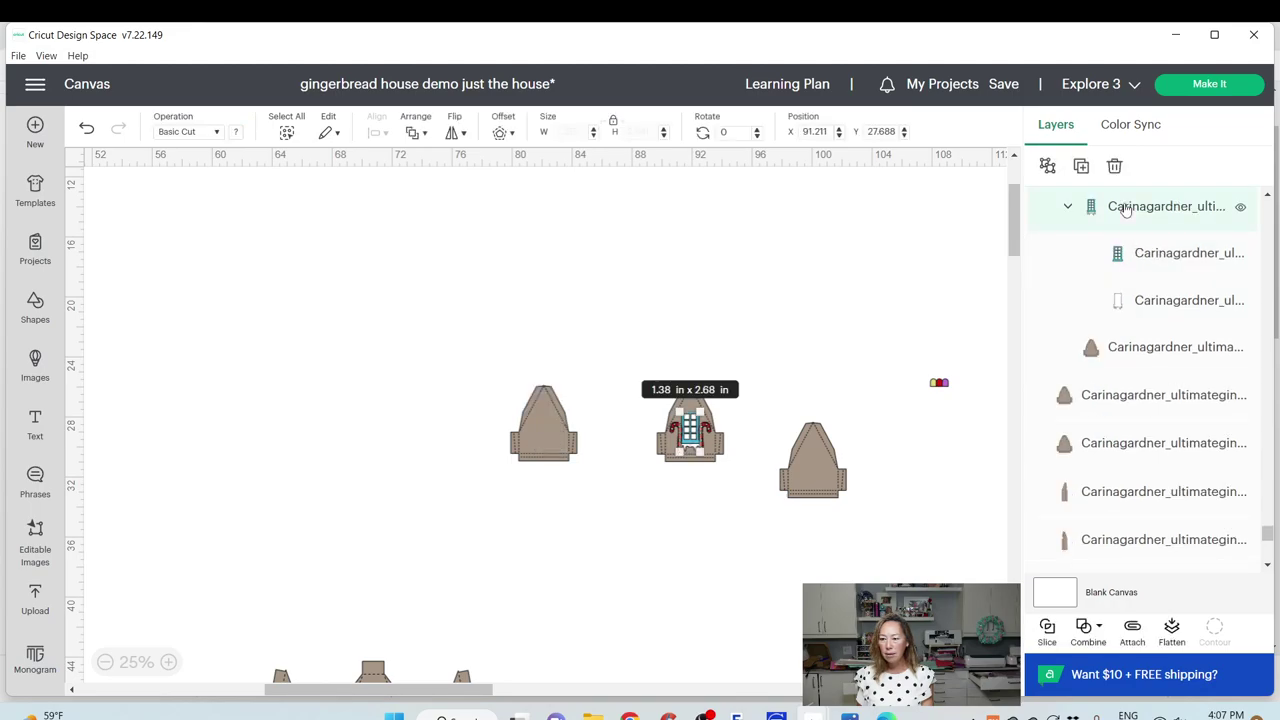
key("Delete")
left_click(1124, 208)
key("Delete")
left_click(1124, 208)
key("Delete")
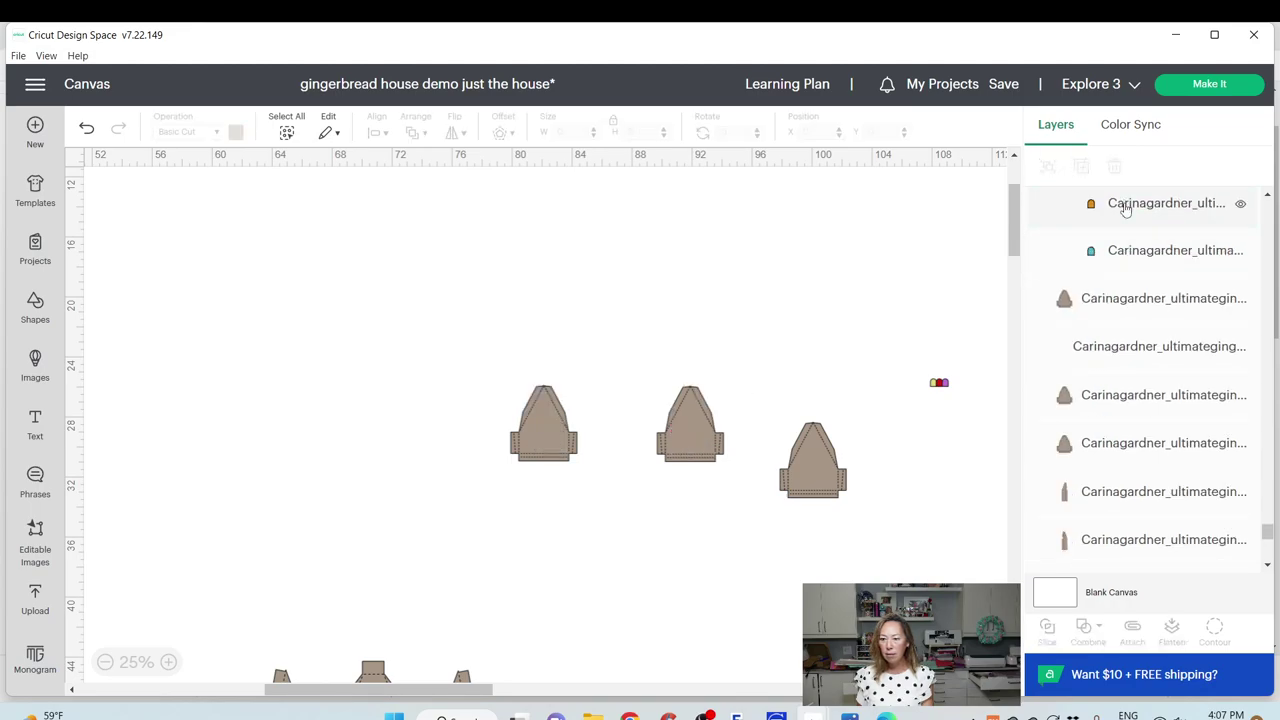
Delete the gumdrop strip group and the small building piece
scroll(1124, 207, "up", 5)
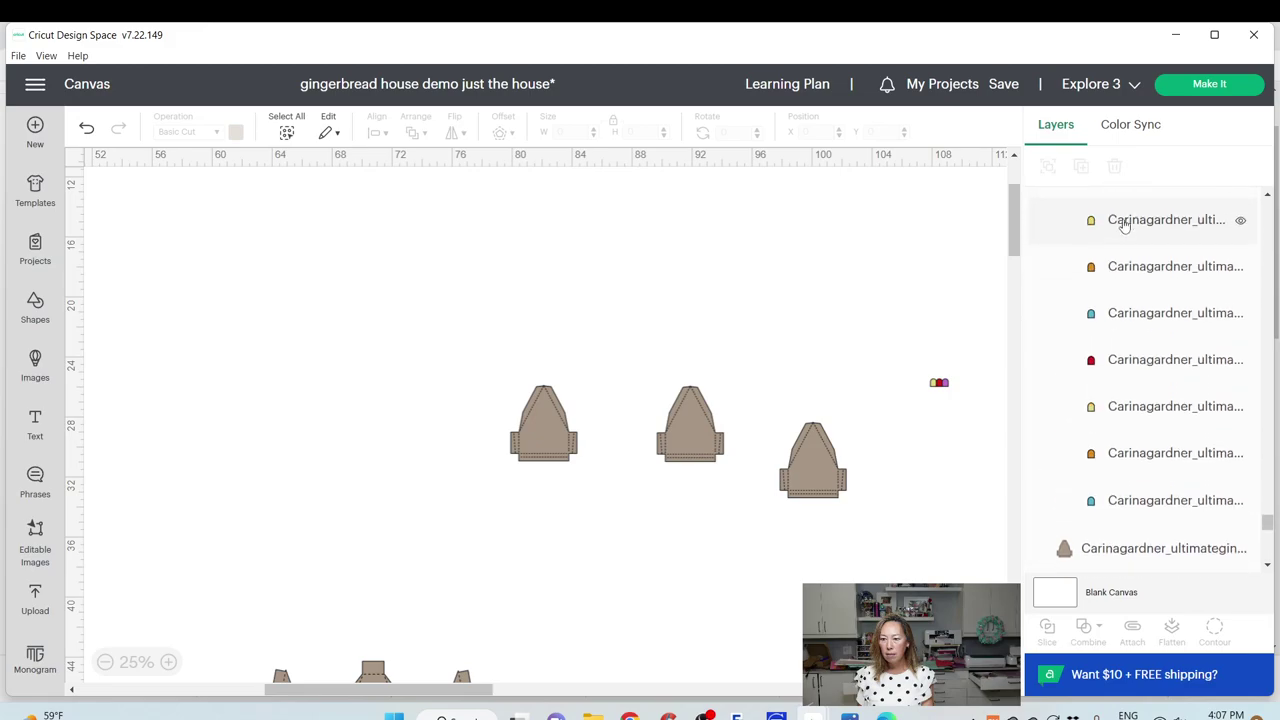
scroll(1124, 236, "up", 3)
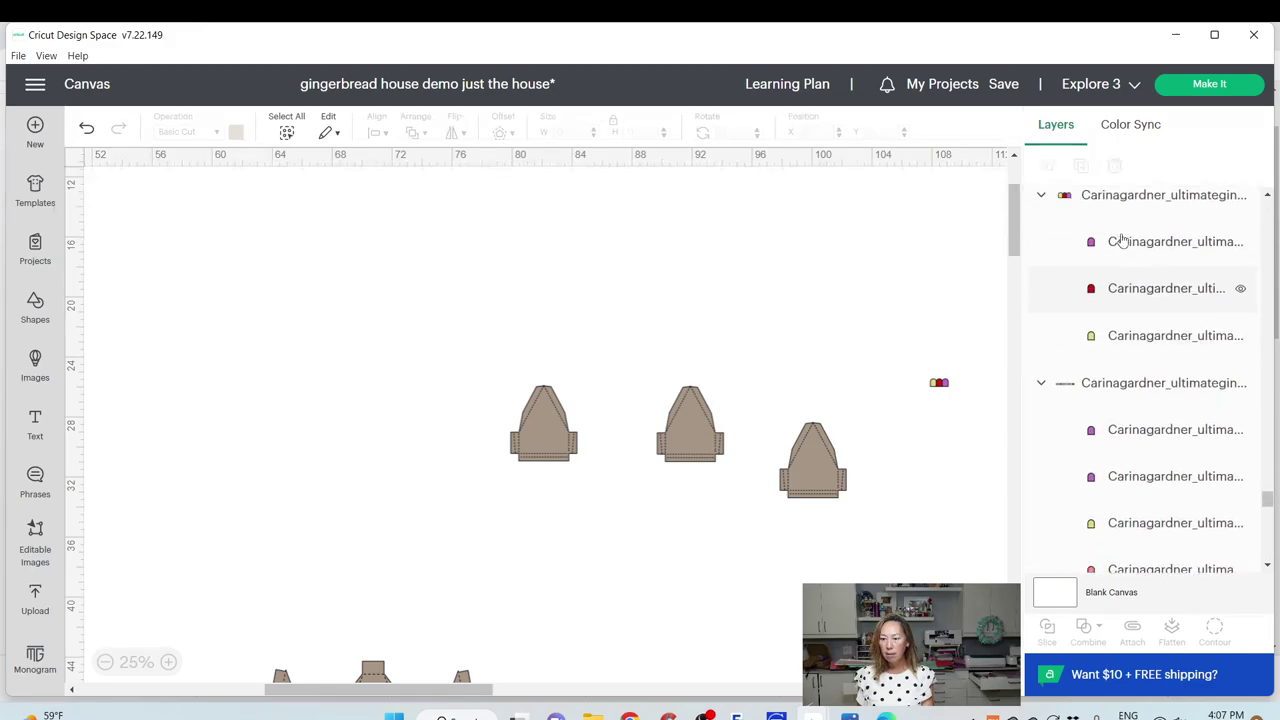
left_click(1112, 383)
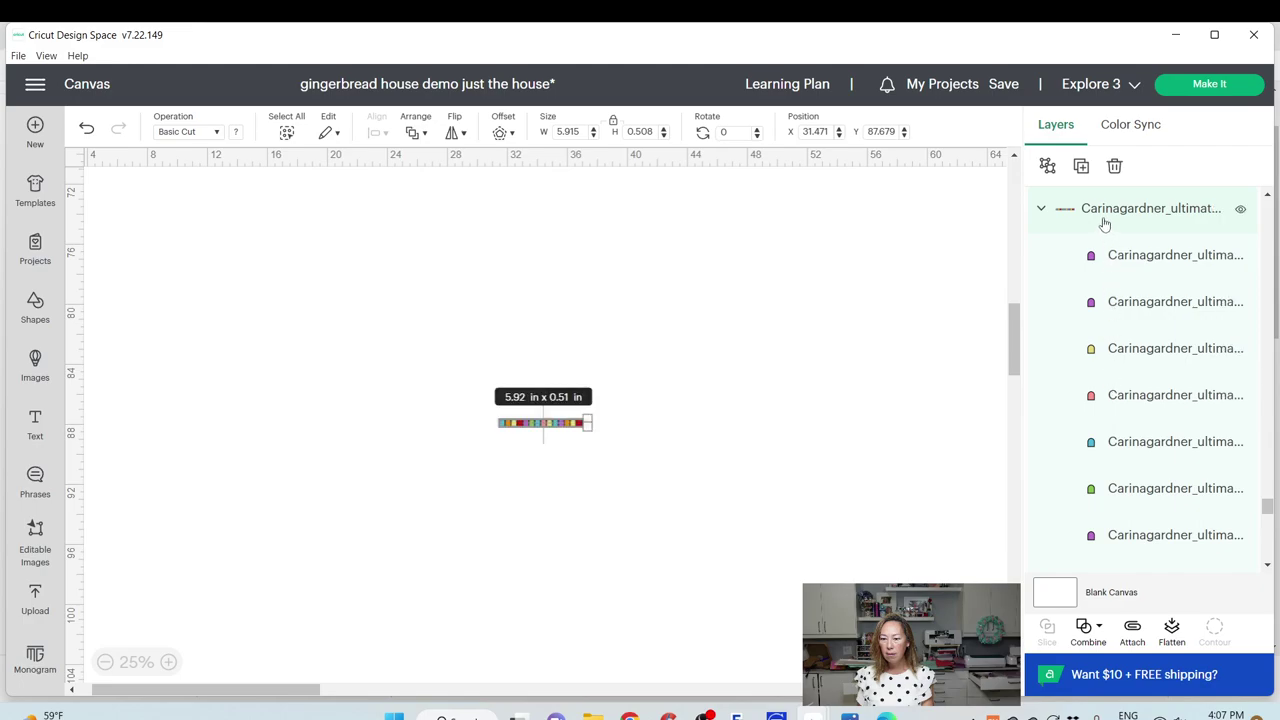
key("Delete")
scroll(1104, 230, "up", 5)
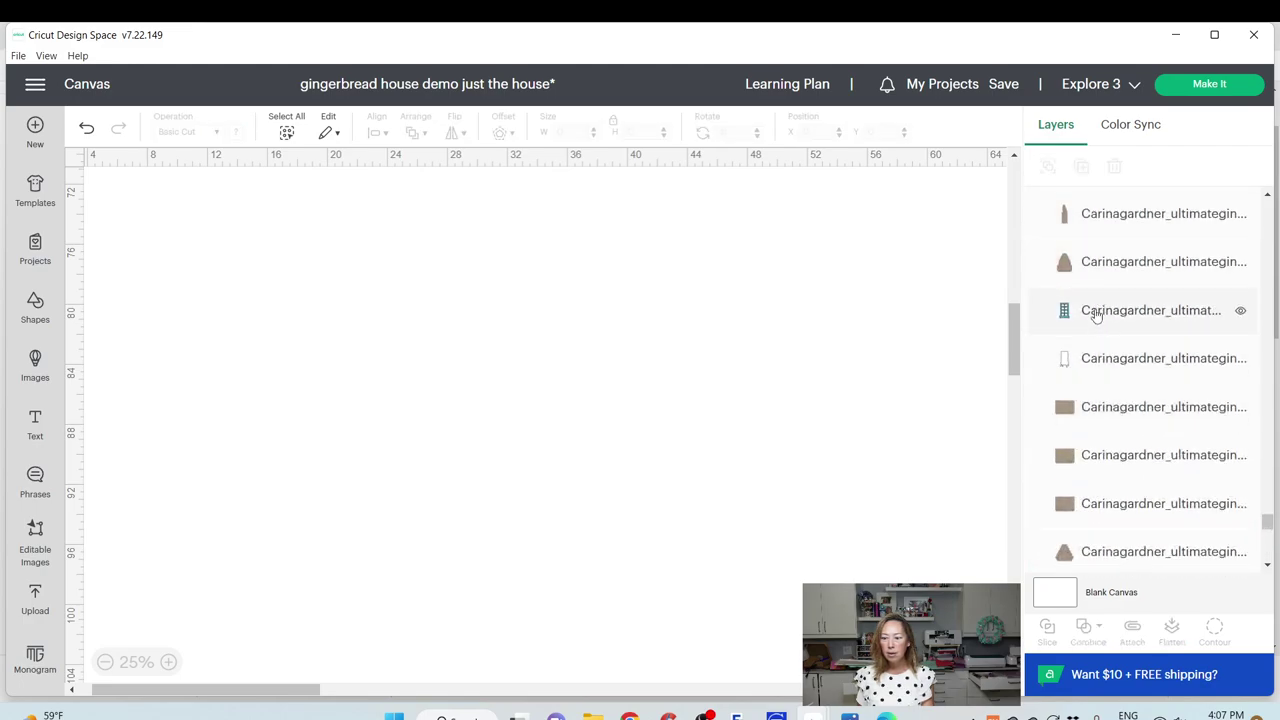
left_click(1095, 312)
key("Delete")
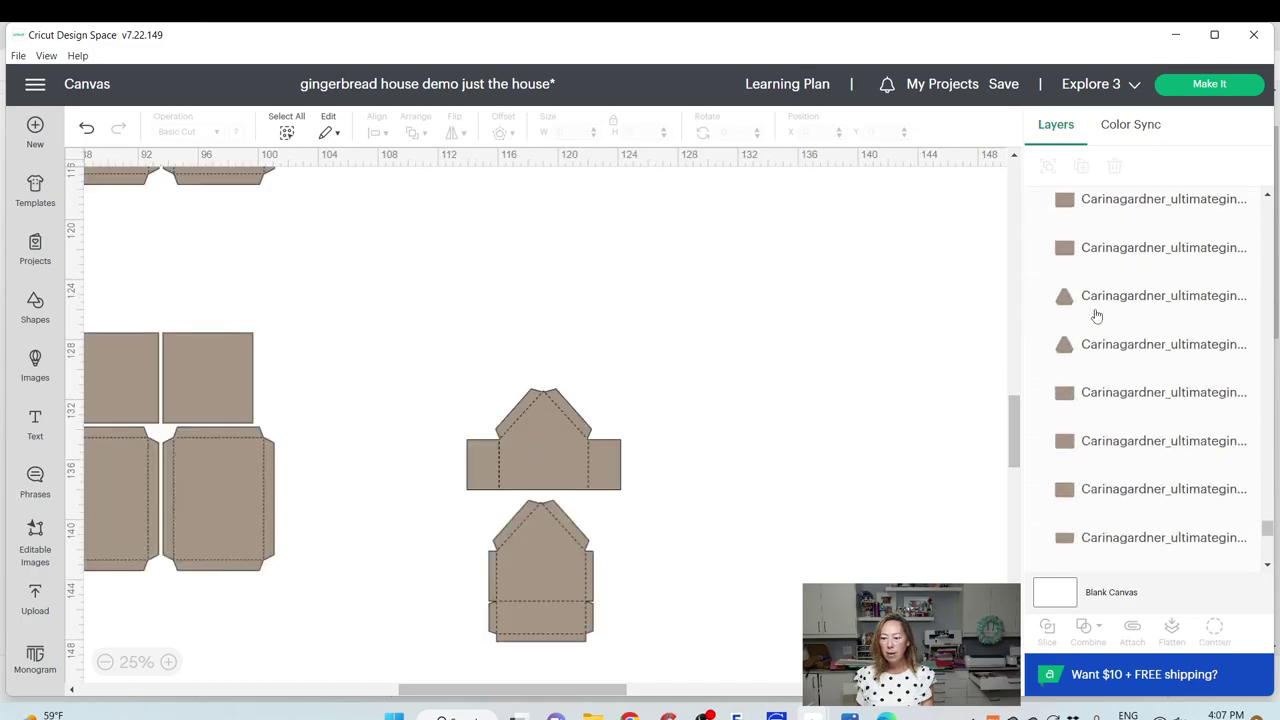
scroll(1096, 316, "down", 5)
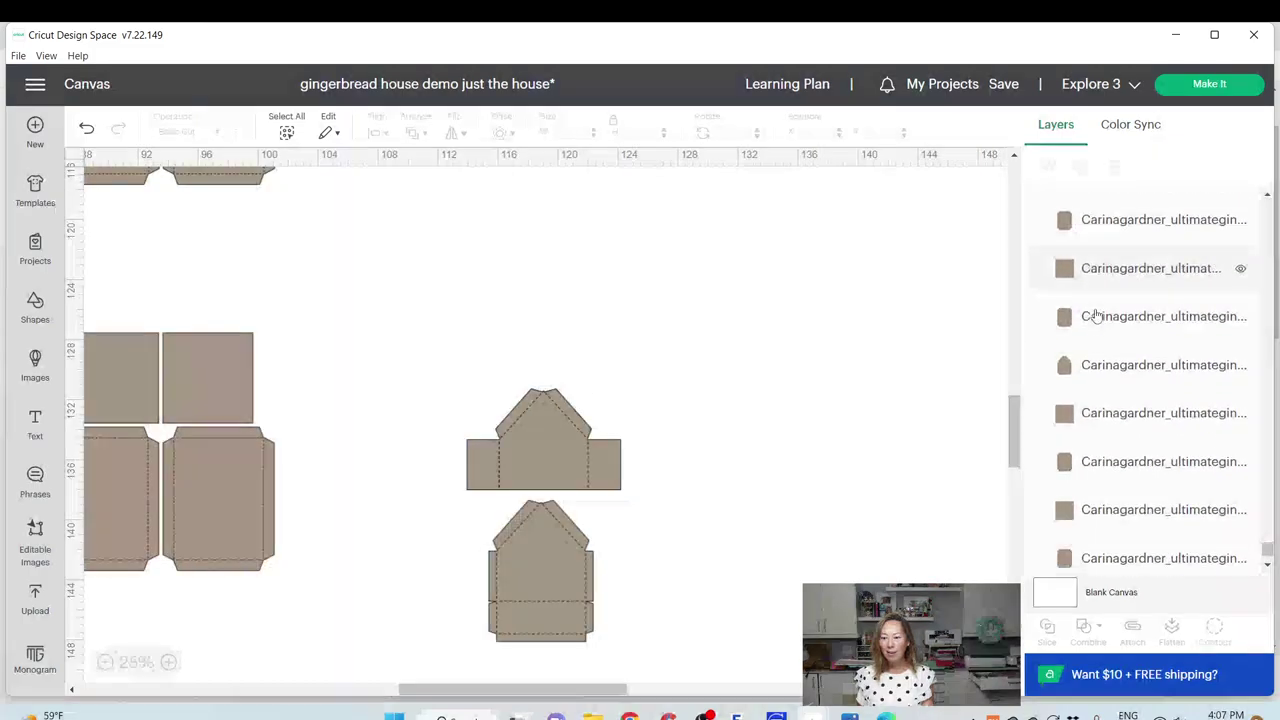
scroll(1096, 316, "down", 1)
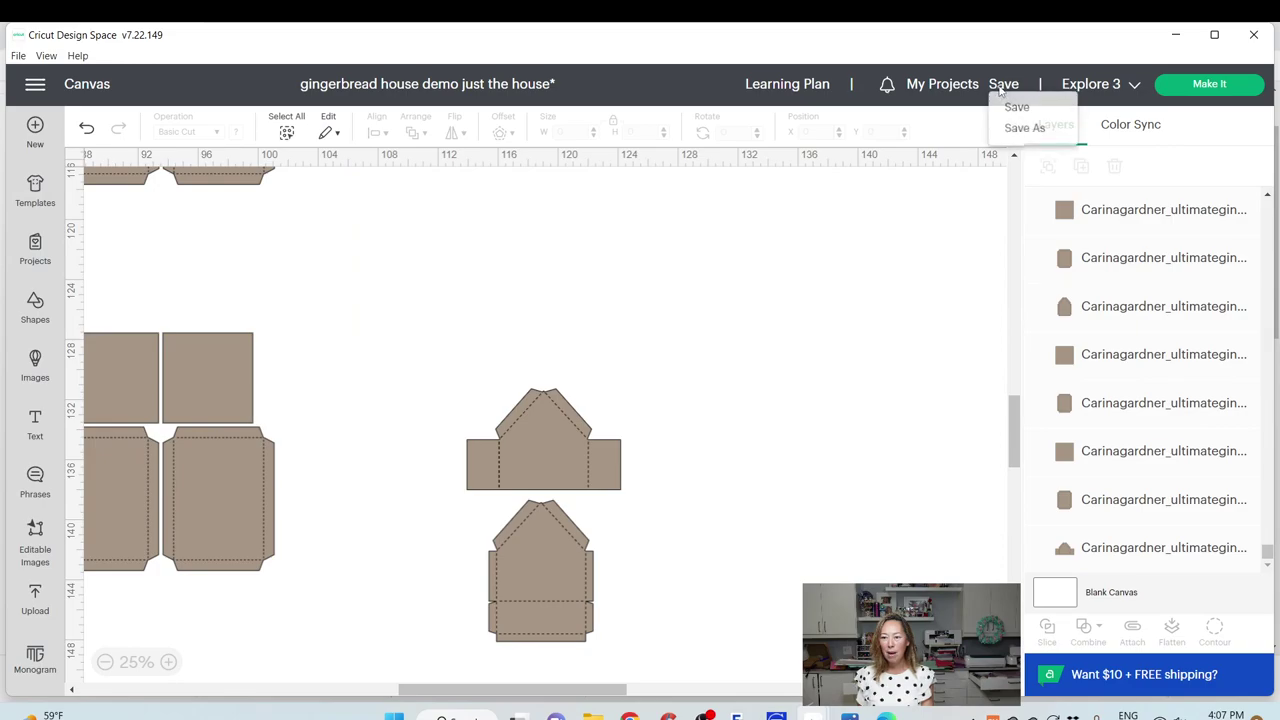
Save the project and send it to Prepare on 12 in x 12 in mats
left_click(1016, 107)
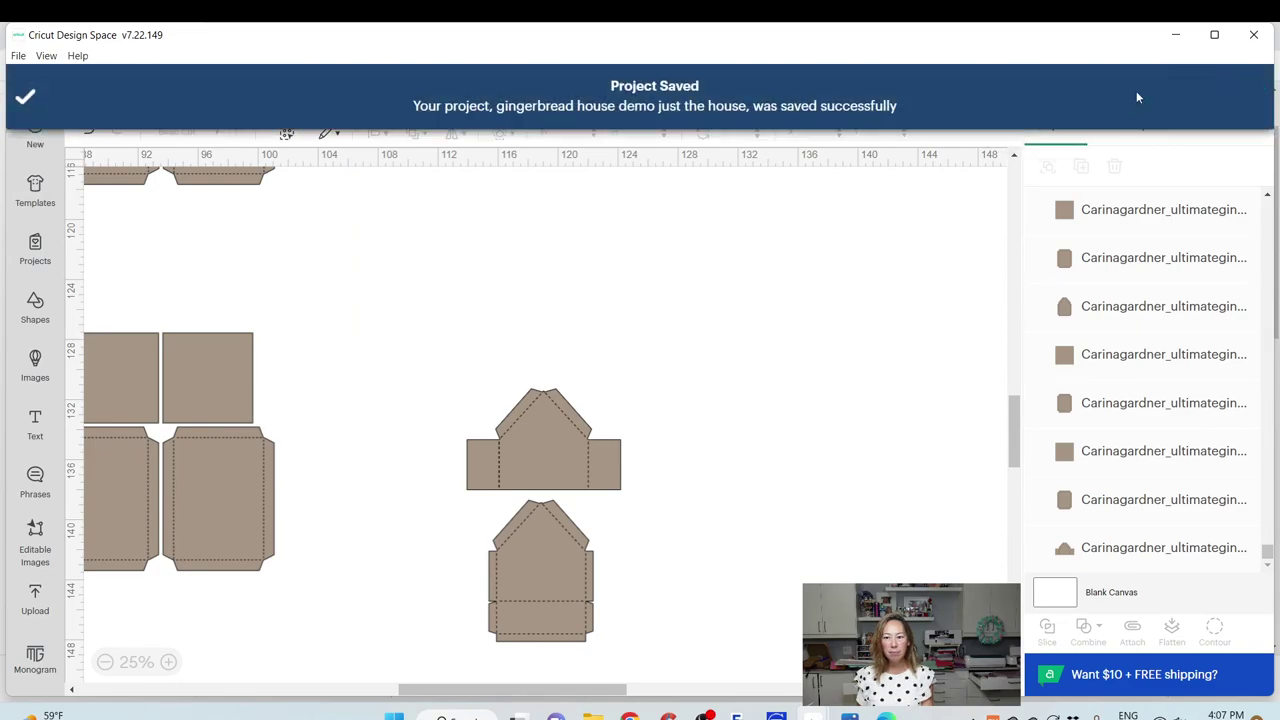
left_click(1205, 84)
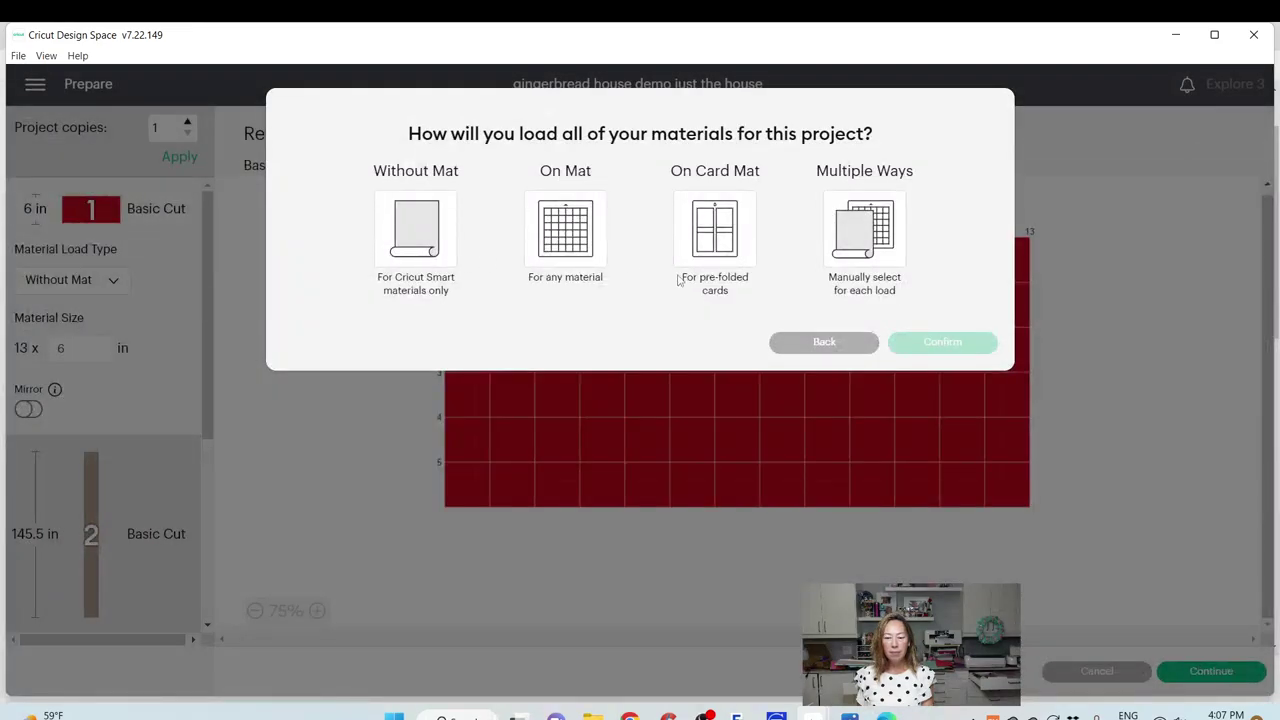
left_click(557, 232)
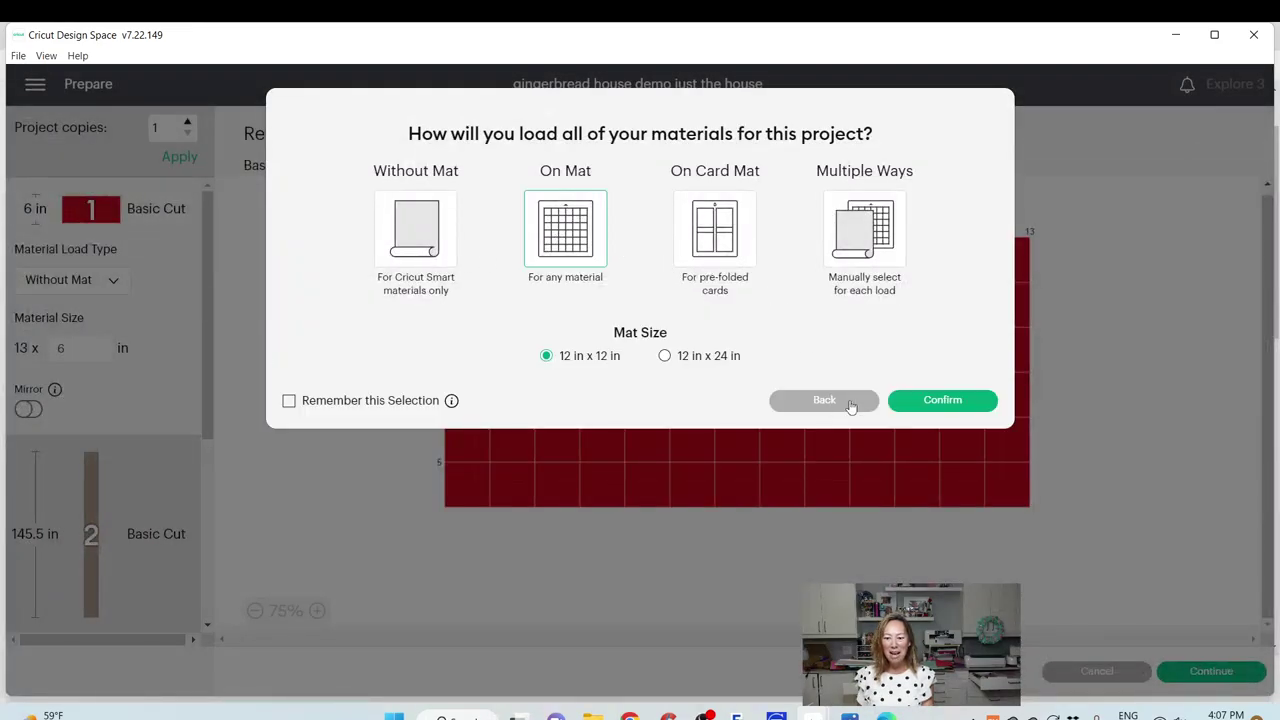
left_click(922, 402)
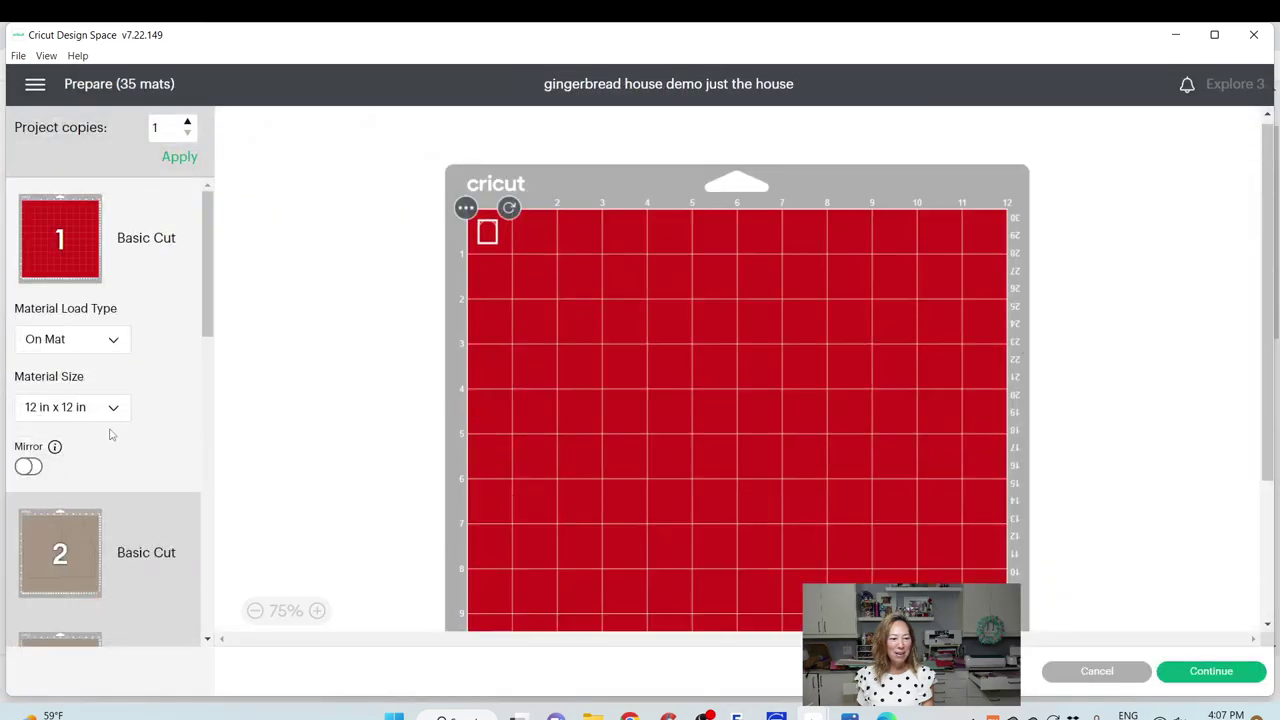
Scroll through the 35 mats in the Prepare mat list
scroll(100, 402, "down", 1)
scroll(97, 310, "up", 1)
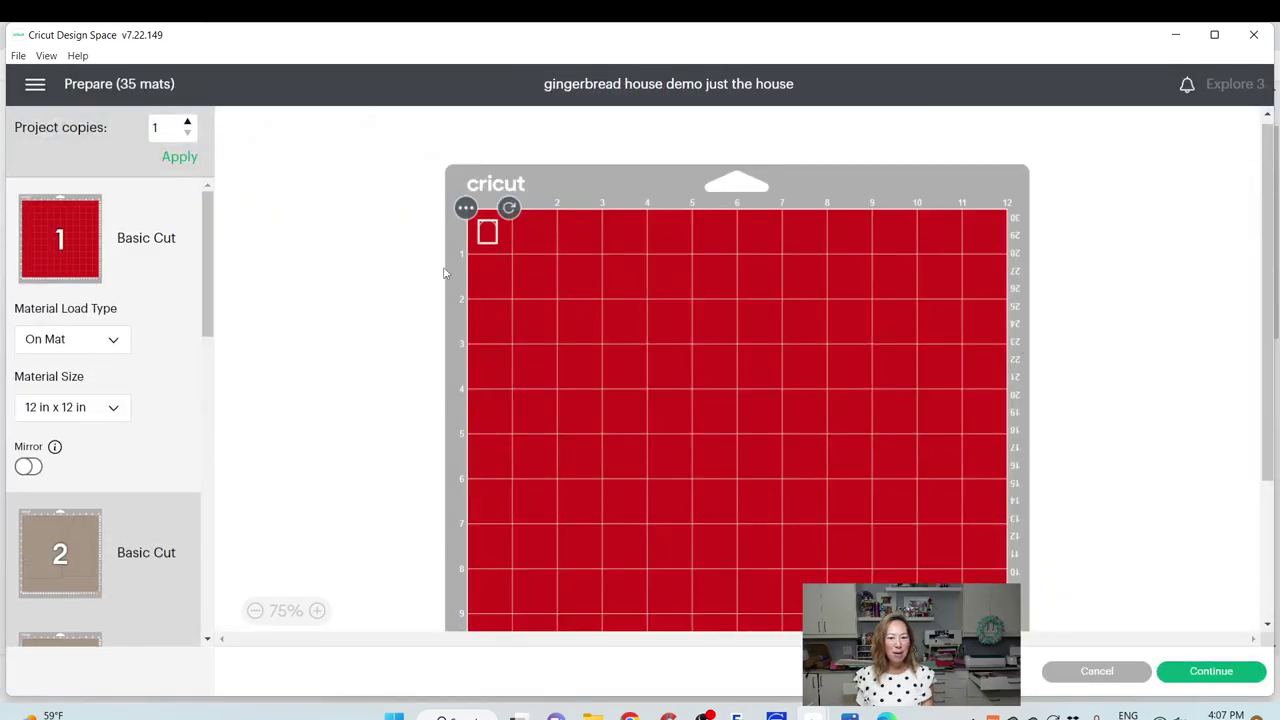
scroll(104, 324, "down", 15)
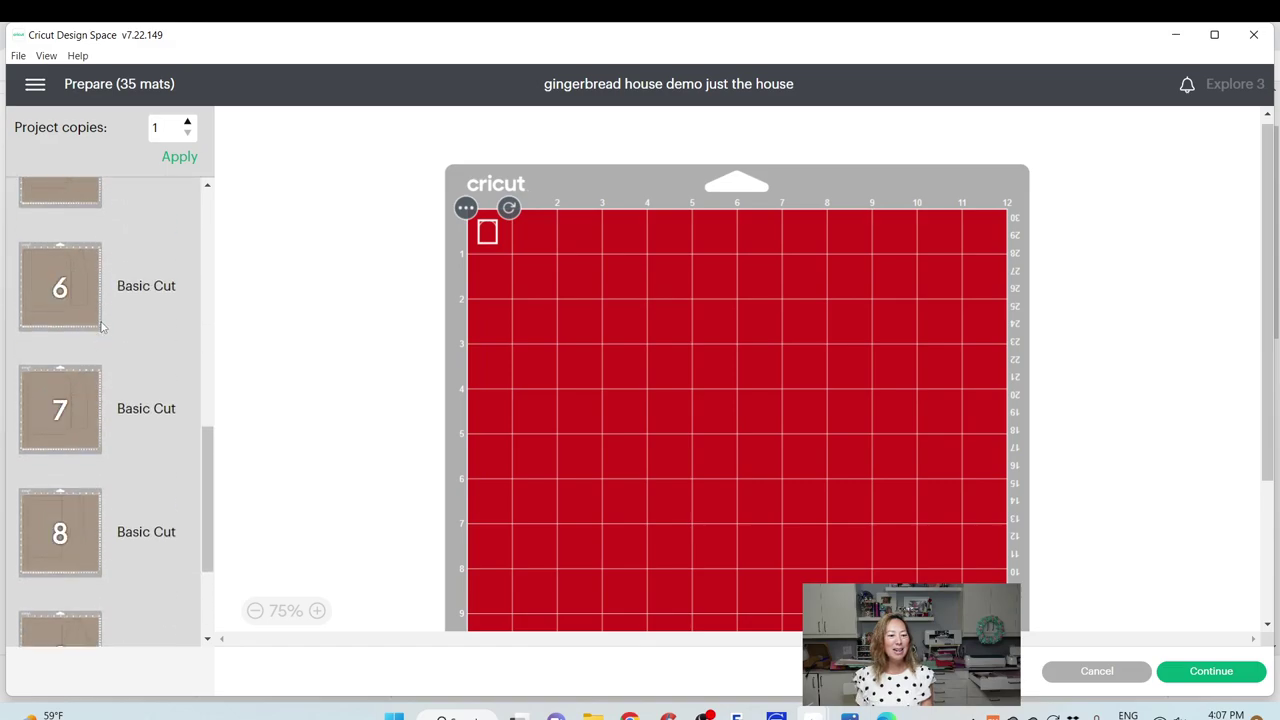
scroll(100, 327, "down", 16)
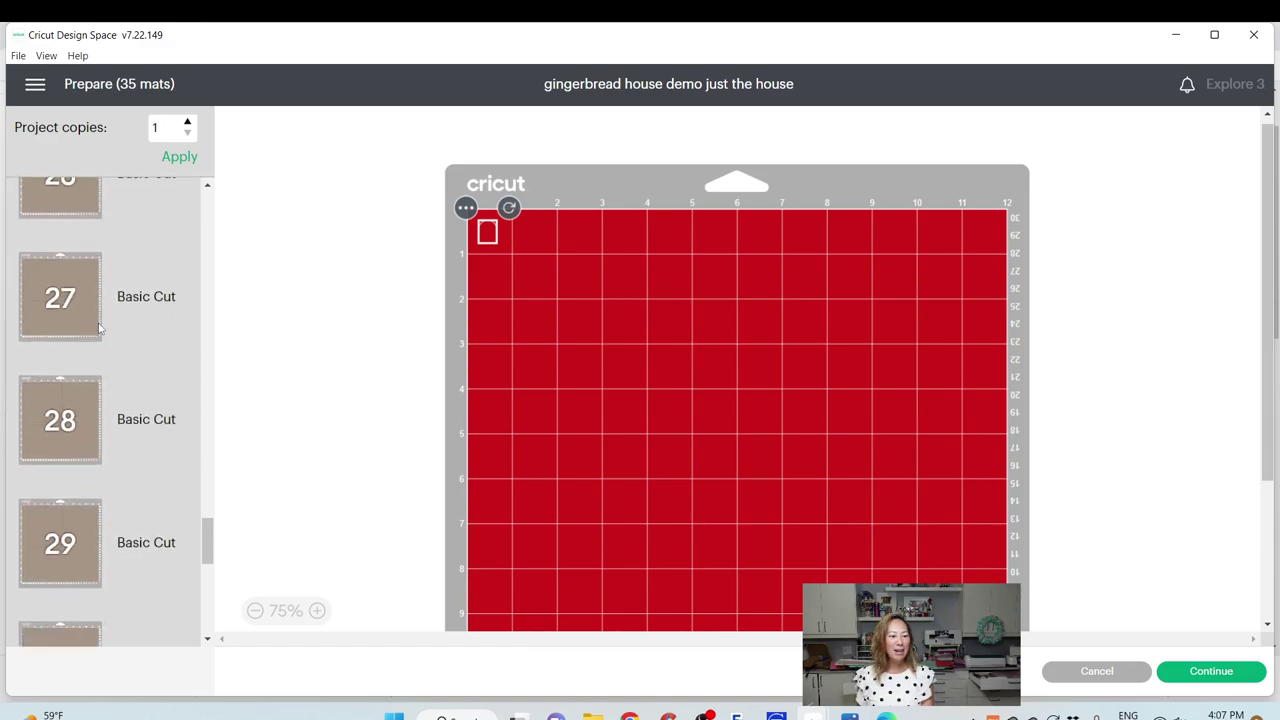